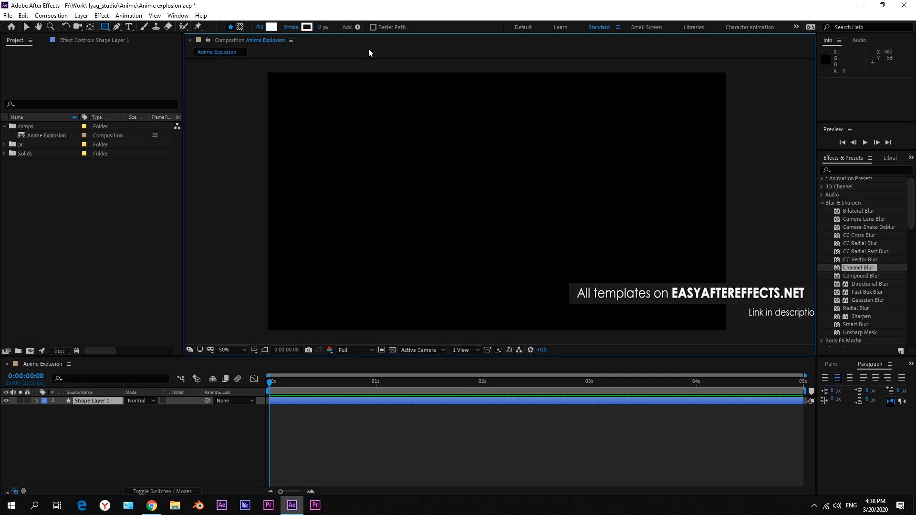
Add an ellipse path and a fill to Shape Layer 1.
{"action": "left_click", "coordinate": [357, 27]}
{"action": "left_click", "coordinate": [392, 55]}
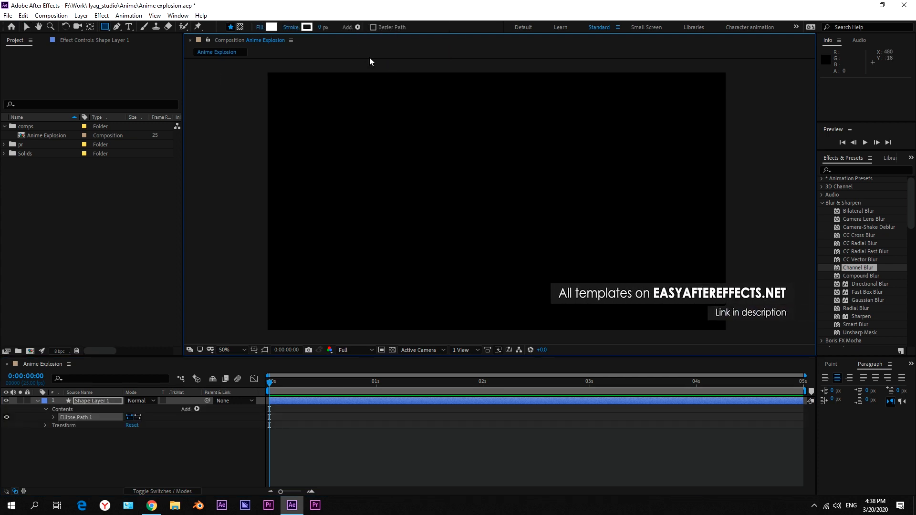
{"action": "left_click", "coordinate": [358, 28]}
{"action": "left_click", "coordinate": [387, 90]}
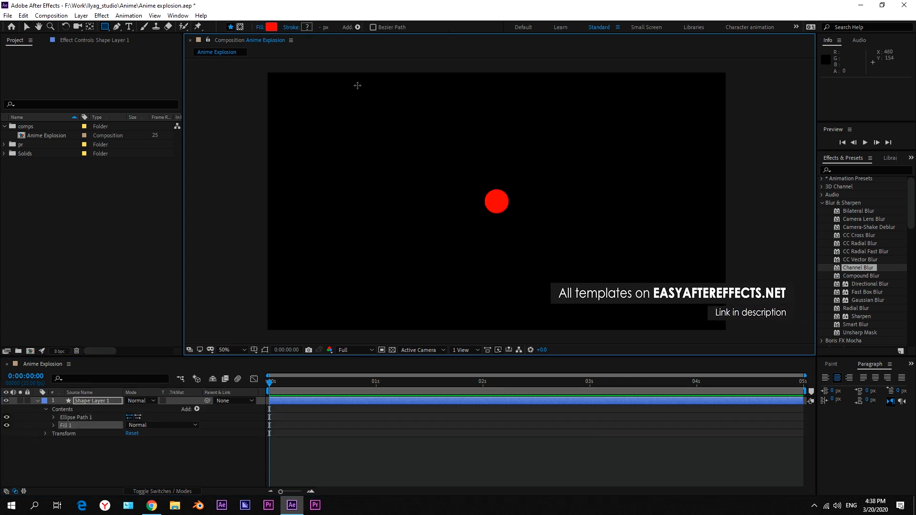
Set the ellipse's fill color to white (FFFFFF).
{"action": "left_click", "coordinate": [271, 27]}
{"action": "left_click", "coordinate": [108, 94]}
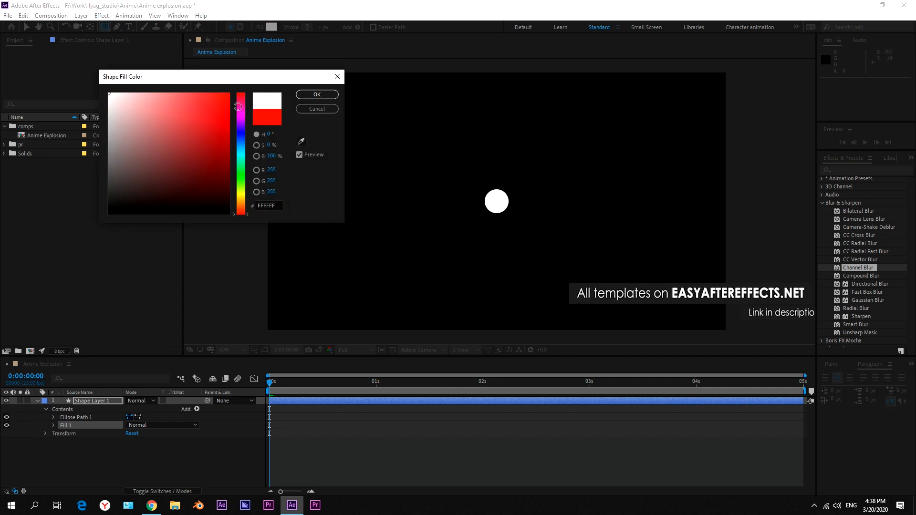
{"action": "left_click", "coordinate": [317, 95]}
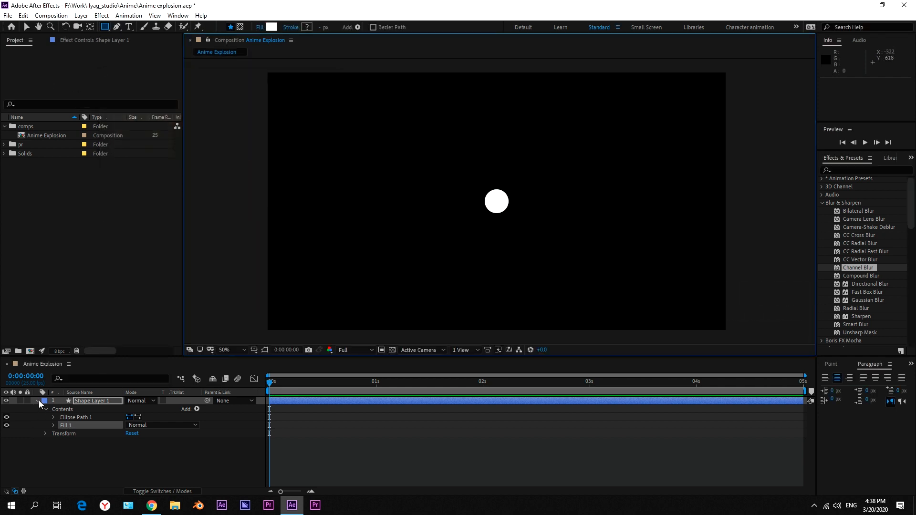
Add a Wiggle Paths operator to Shape Layer 1 and expand its properties.
{"action": "left_click", "coordinate": [88, 401]}
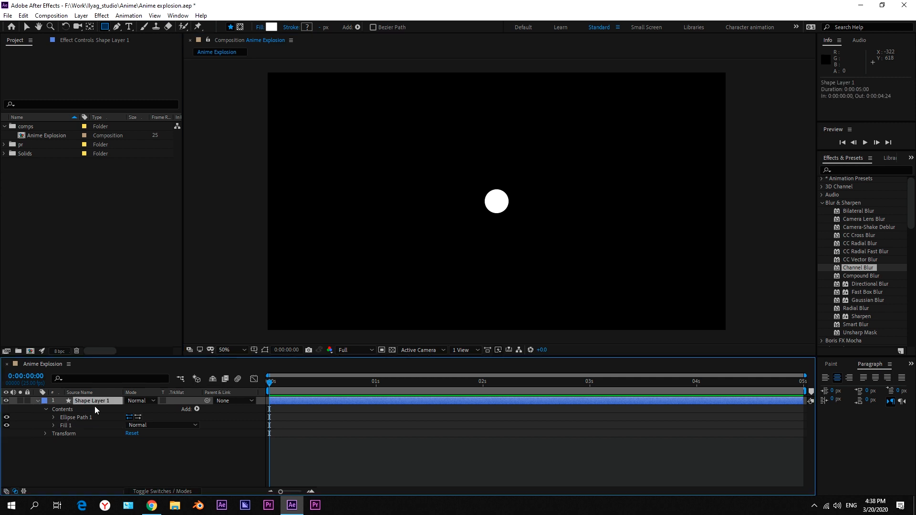
{"action": "left_click", "coordinate": [197, 410]}
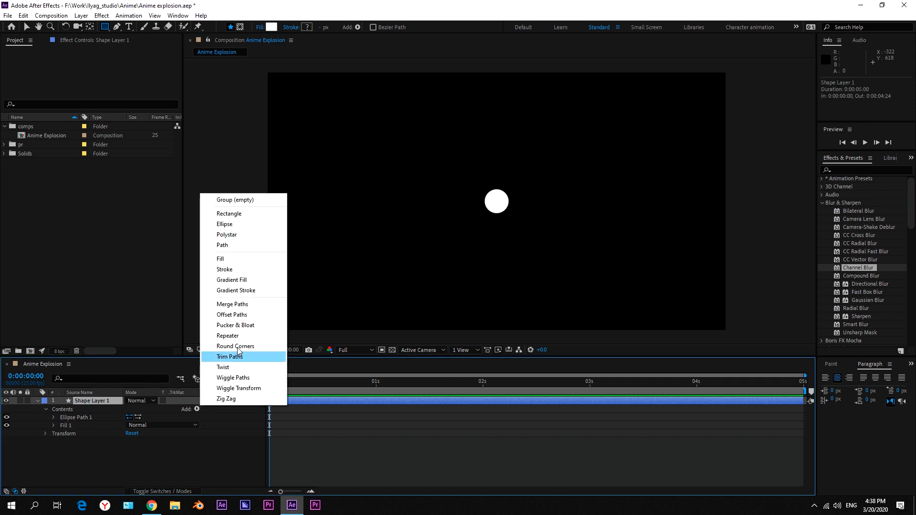
{"action": "left_click", "coordinate": [231, 378]}
{"action": "left_click", "coordinate": [53, 425]}
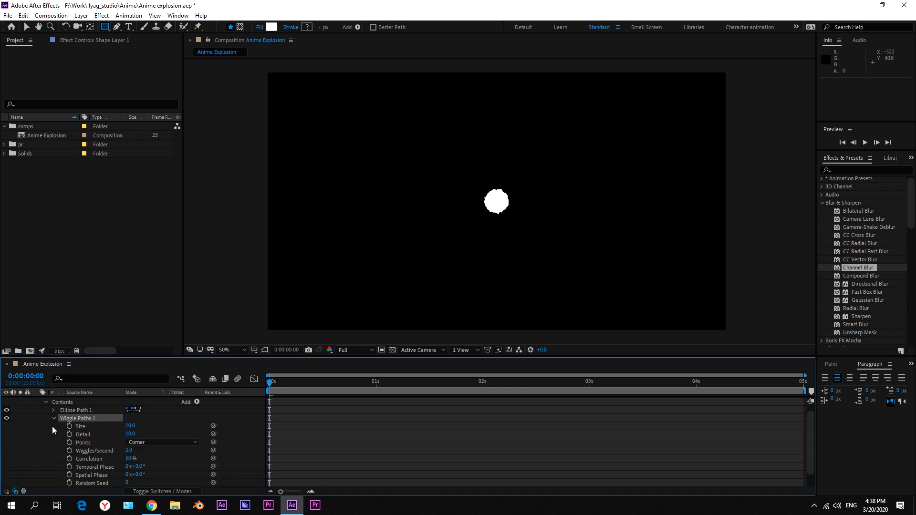
Set the Wiggle Paths values to Size 400, Detail 20, Wiggles/Second 10 and Correlation 0%.
{"action": "left_click", "coordinate": [153, 427]}
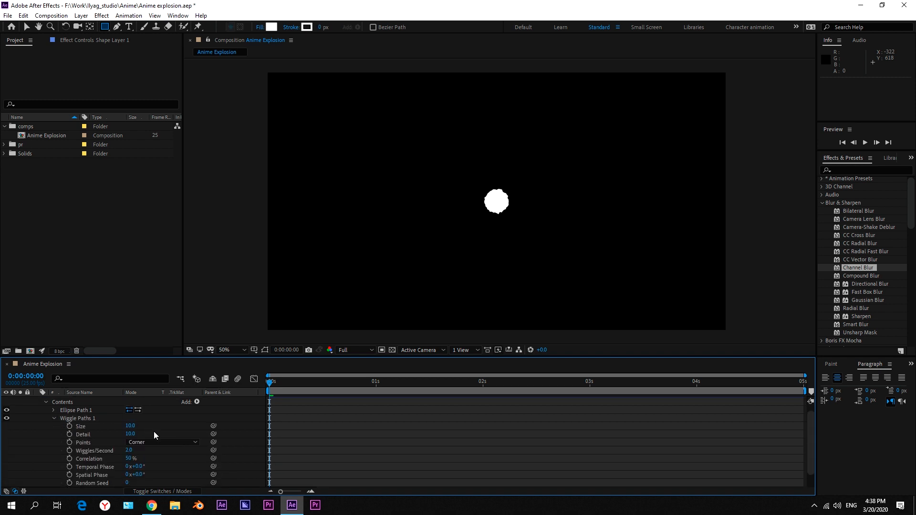
{"action": "left_click", "coordinate": [130, 426]}
{"action": "type", "text": "400"}
{"action": "key", "text": "Tab"}
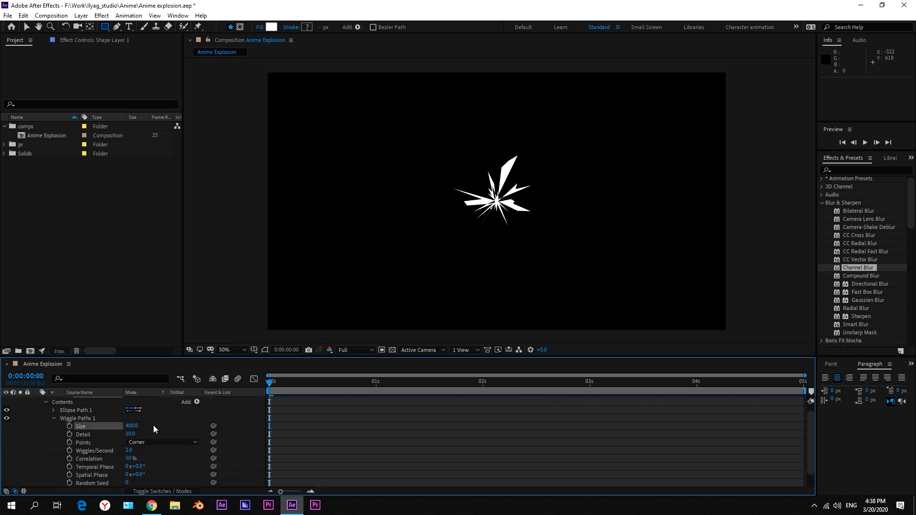
{"action": "type", "text": "20"}
{"action": "key", "text": "Return"}
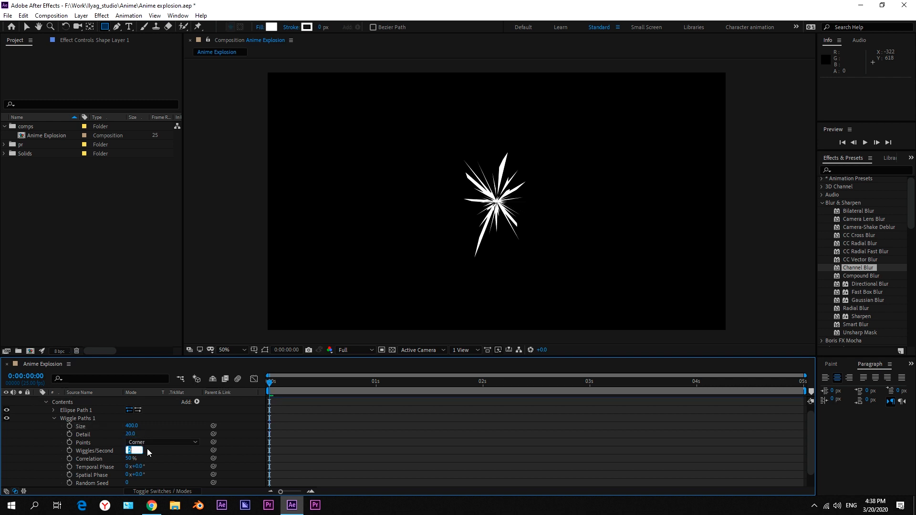
{"action": "key", "text": "Return"}
{"action": "left_click", "coordinate": [128, 458]}
{"action": "type", "text": "0"}
{"action": "key", "text": "Return"}
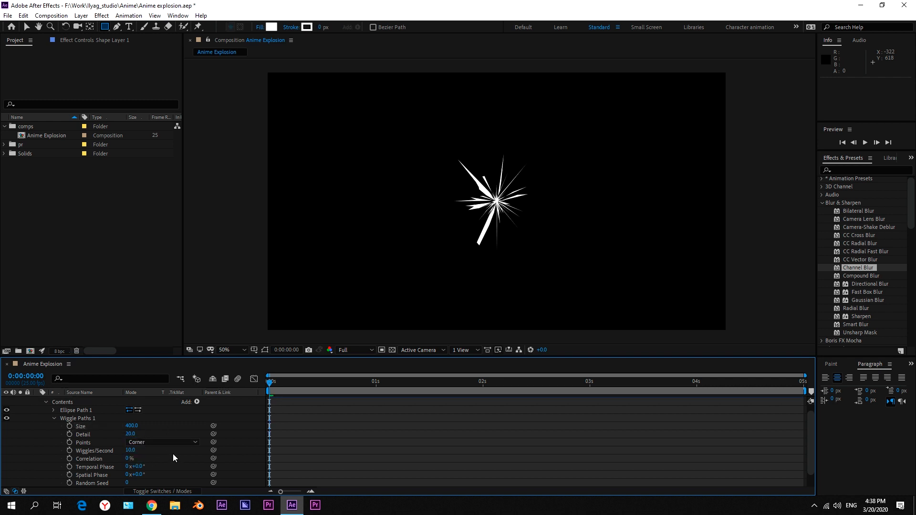
Play back the wiggling shape to check its animation, and stop the preview.
{"action": "key", "text": "space"}
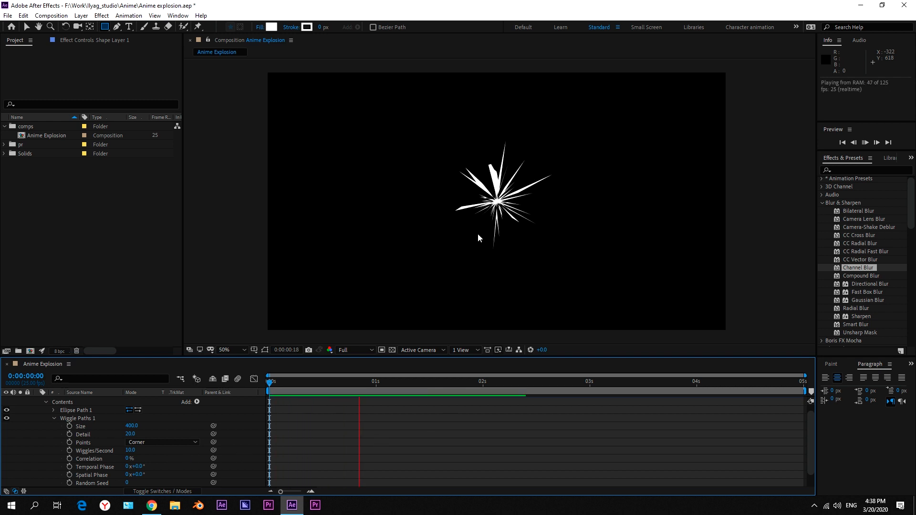
{"action": "key", "text": "space"}
{"action": "scroll", "coordinate": [40, 401], "scroll_direction": "up", "scroll_amount": 1}
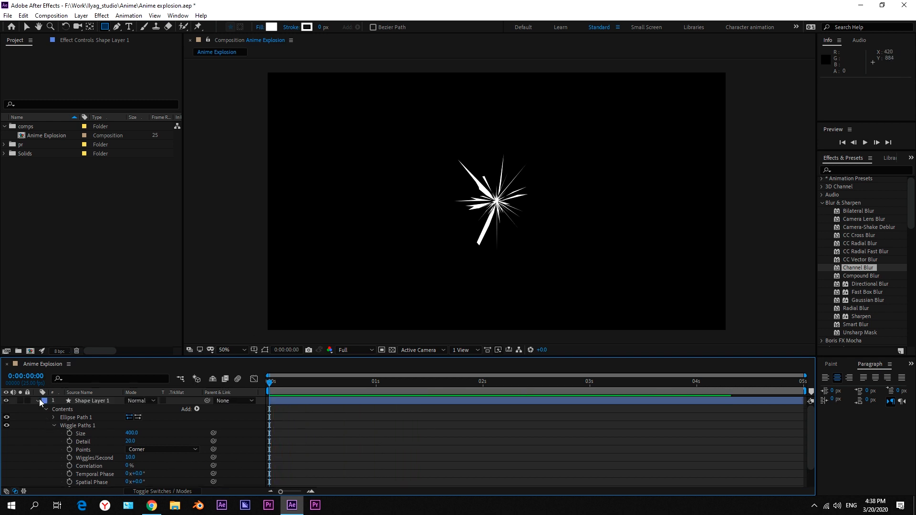
Collapse Shape Layer 1 and create a new adjustment layer above it.
{"action": "left_click", "coordinate": [37, 400]}
{"action": "left_click", "coordinate": [82, 16]}
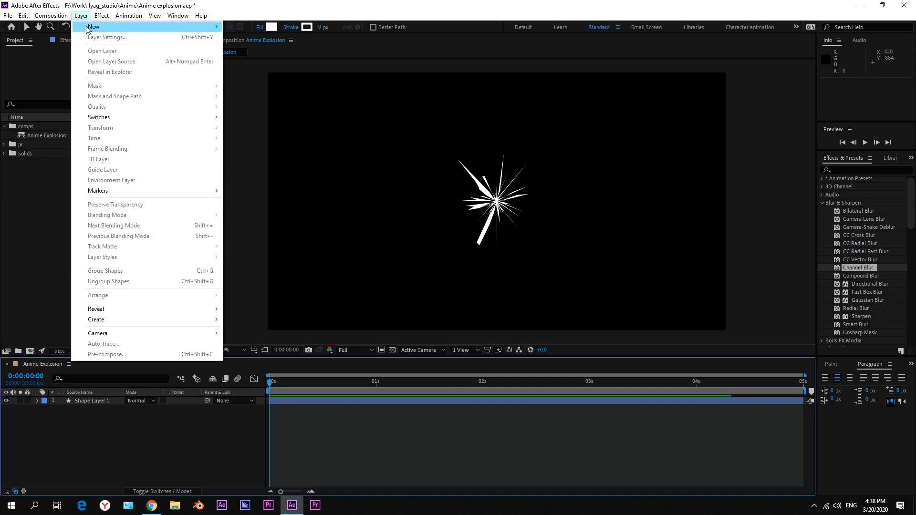
{"action": "mouse_move", "coordinate": [110, 31]}
{"action": "left_click", "coordinate": [259, 89]}
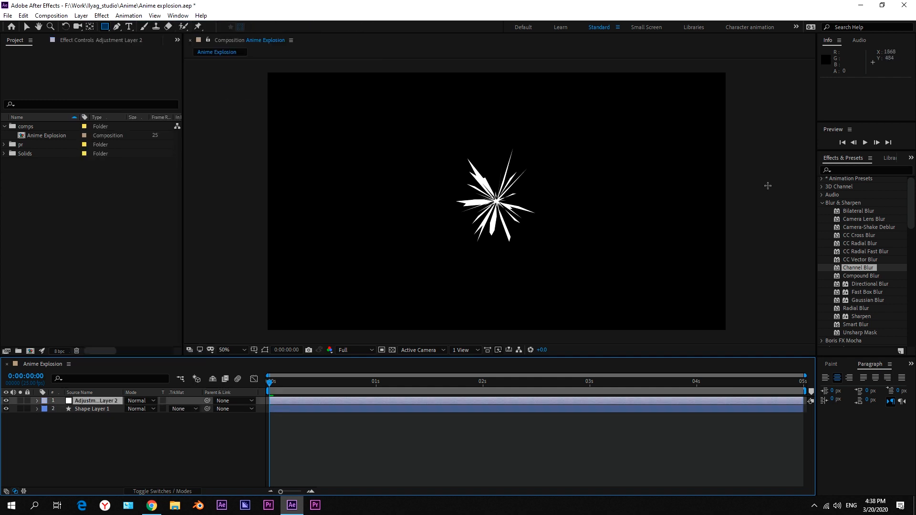
Search the effects for "optic" and apply Optics Compensation to the adjustment layer.
{"action": "left_click", "coordinate": [861, 170]}
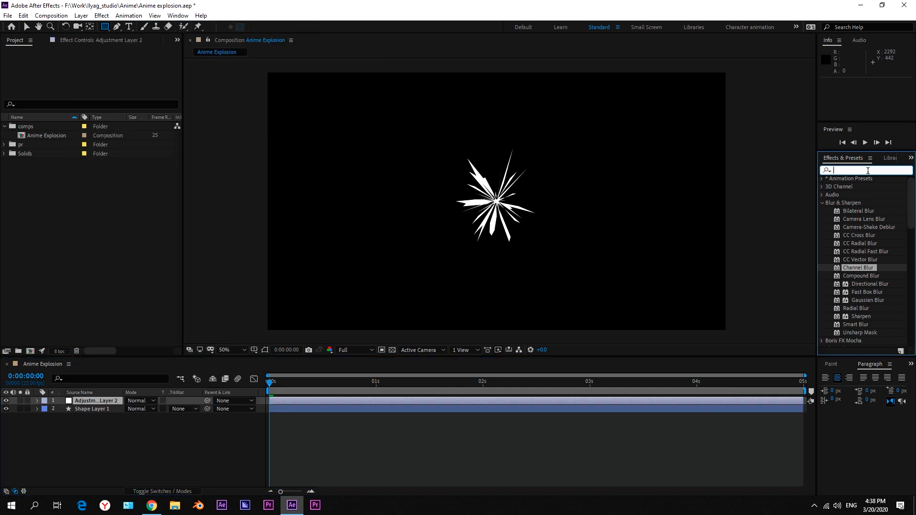
{"action": "type", "text": "optic"}
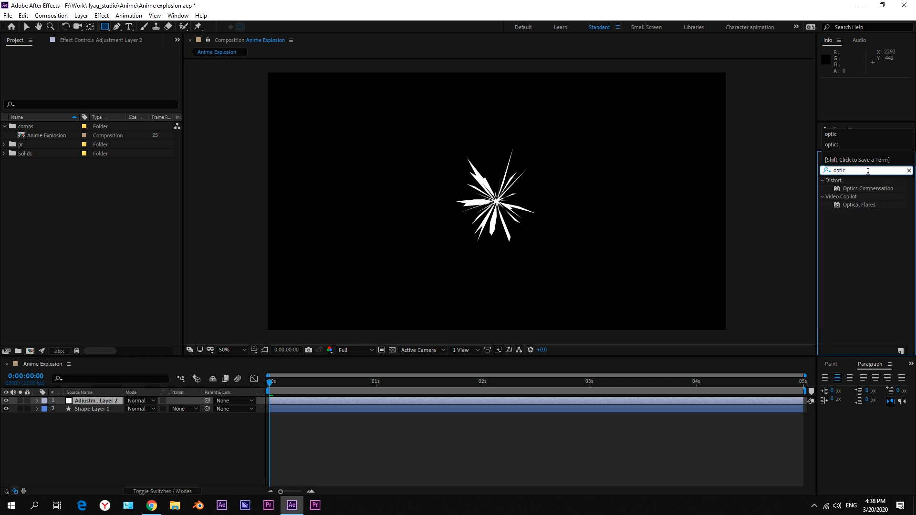
{"action": "double_click", "coordinate": [872, 187]}
{"action": "left_click_drag", "start_coordinate": [860, 189], "coordinate": [92, 399]}
Set the Optics Compensation field of view to 174, enable Reverse Lens Distortion, and preview the animation.
{"action": "left_click", "coordinate": [102, 68]}
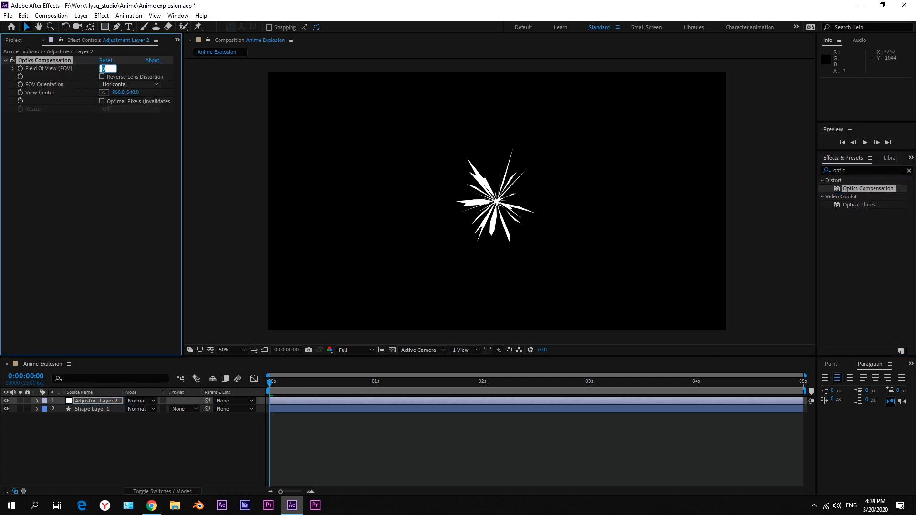
{"action": "type", "text": "174"}
{"action": "key", "text": "Return"}
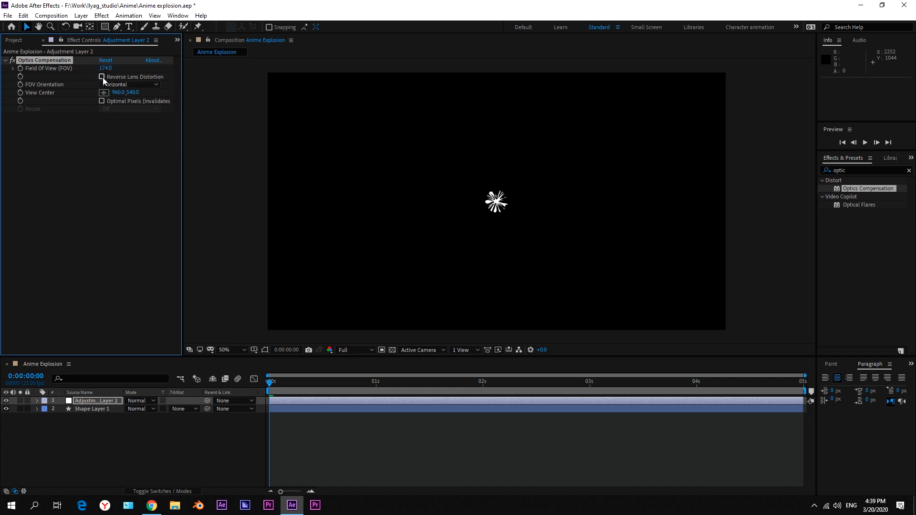
{"action": "left_click", "coordinate": [102, 77]}
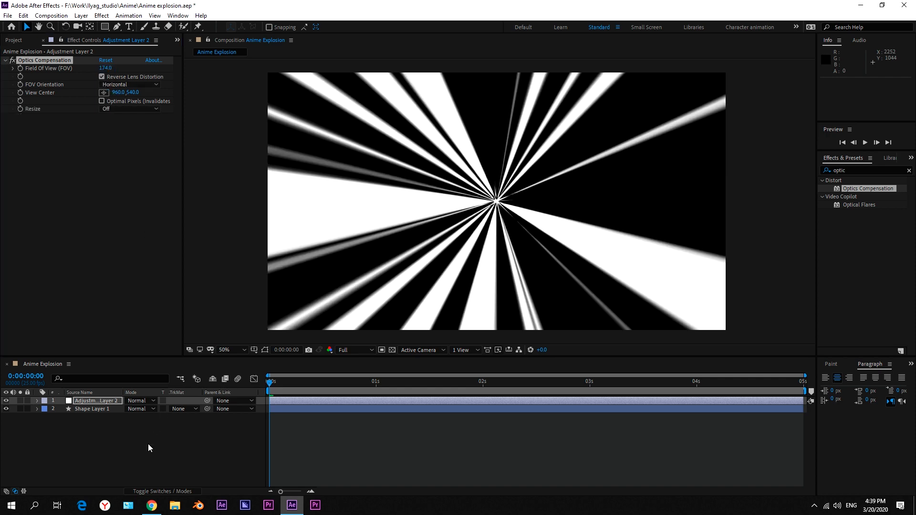
{"action": "key", "text": "space"}
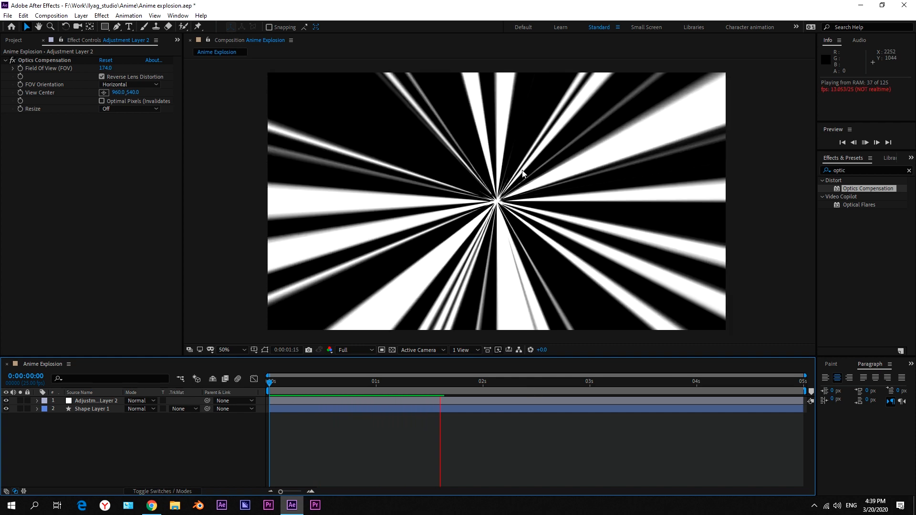
Search the effects for "rough" and apply Roughen Edges to the adjustment layer after Optics Compensation.
{"action": "left_click", "coordinate": [858, 170]}
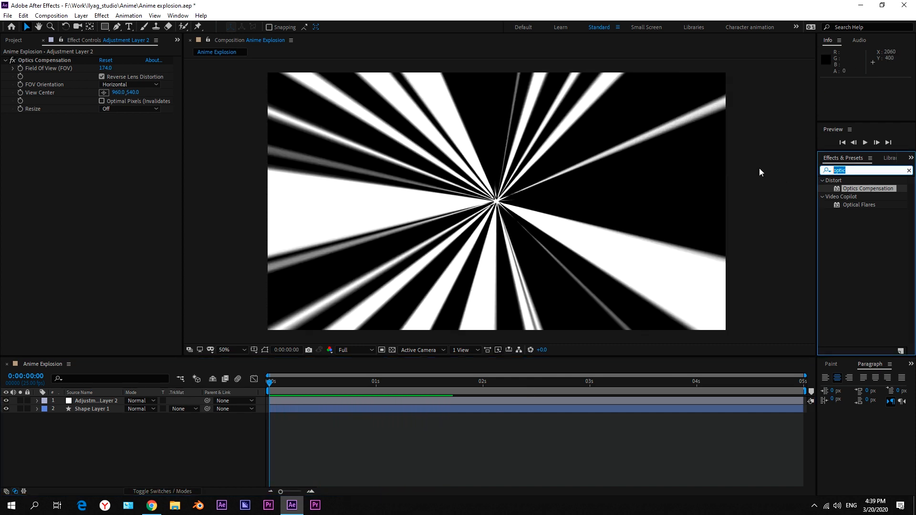
{"action": "type", "text": "ro"}
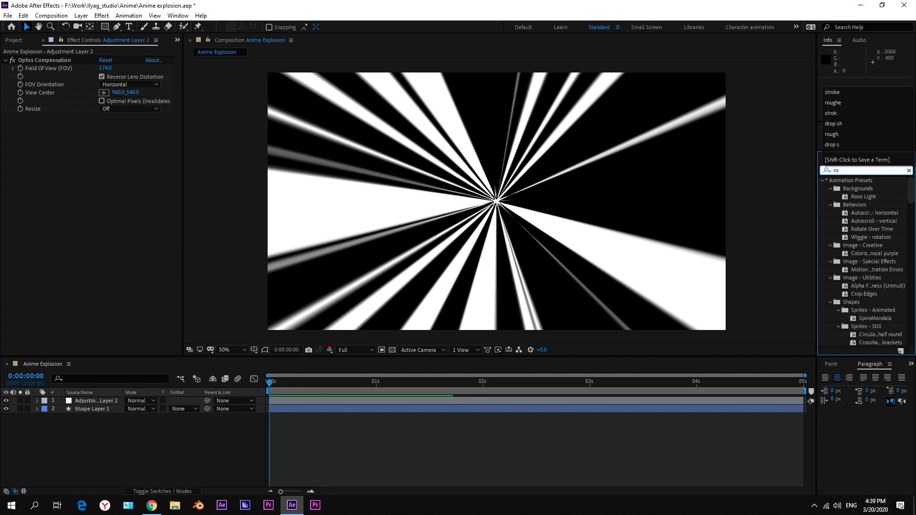
{"action": "type", "text": "ugh"}
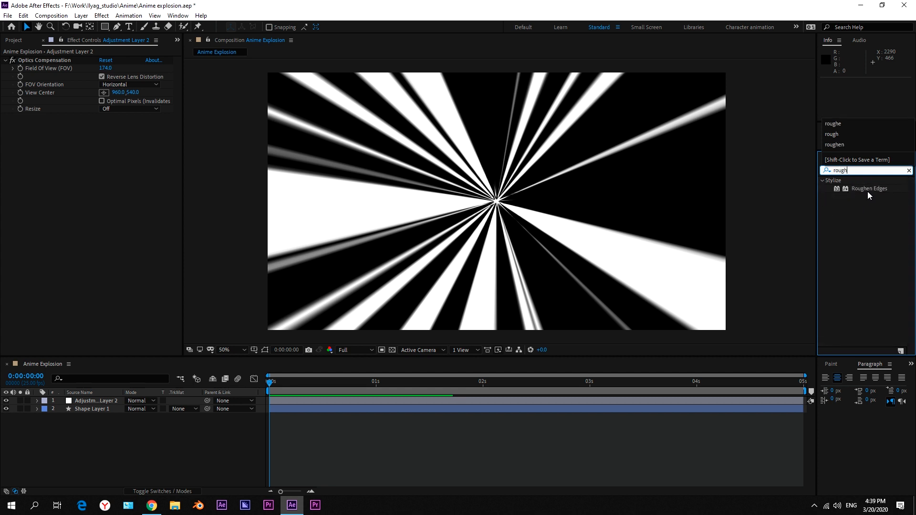
{"action": "left_click_drag", "start_coordinate": [868, 195], "coordinate": [133, 188]}
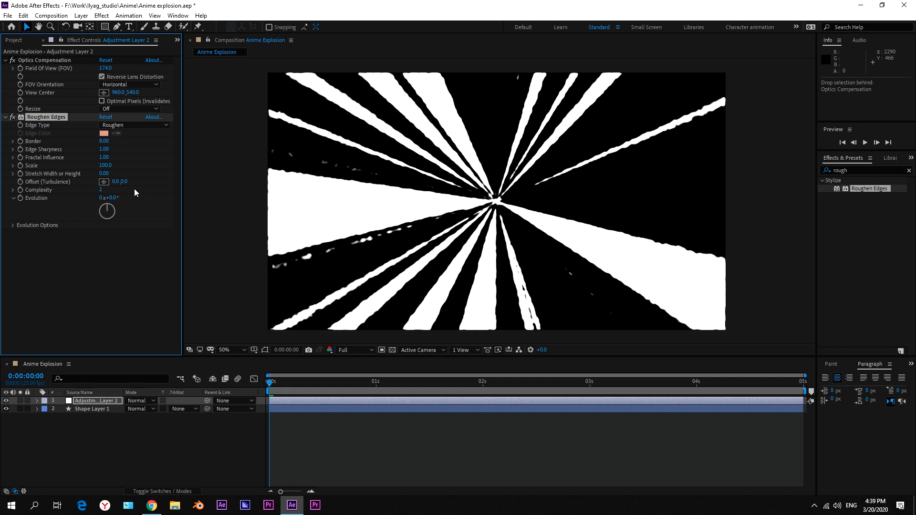
Set Roughen Edges to Border 0, Edge Sharpness 10, Fractal Influence 0.50, Scale 699 and Complexity 3.
{"action": "type", "text": "0"}
{"action": "key", "text": "Tab"}
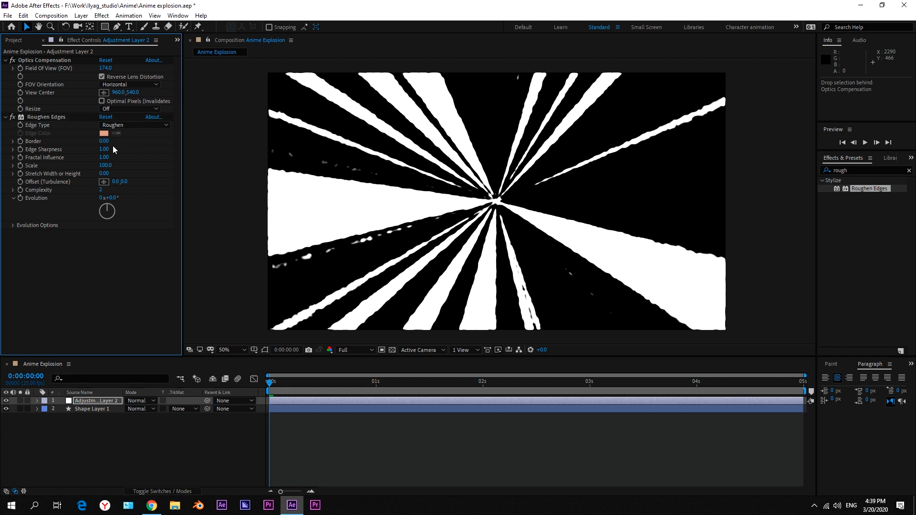
{"action": "type", "text": "10"}
{"action": "key", "text": "Return"}
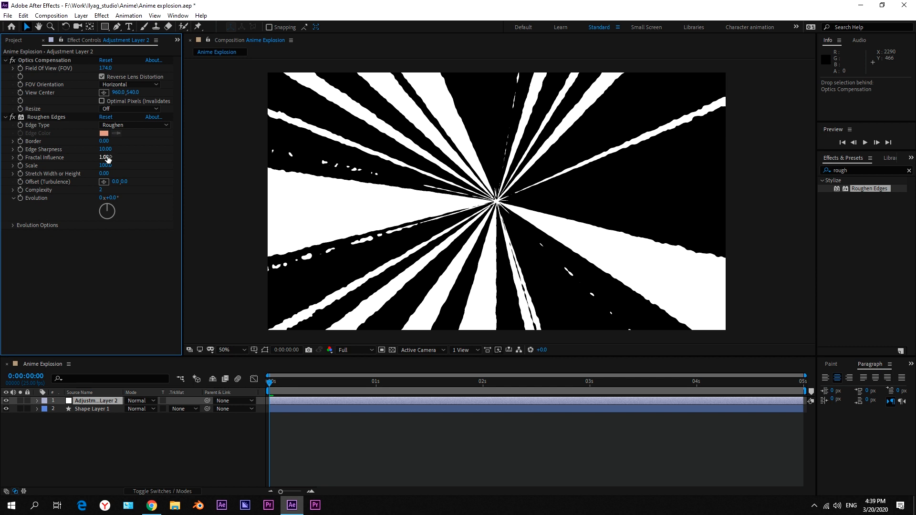
{"action": "mouse_move", "coordinate": [105, 157]}
{"action": "left_mouse_down"}
{"action": "mouse_move", "coordinate": [83, 161]}
{"action": "mouse_move", "coordinate": [402, 169]}
{"action": "mouse_move", "coordinate": [381, 172]}
{"action": "mouse_move", "coordinate": [391, 172]}
{"action": "left_mouse_up"}
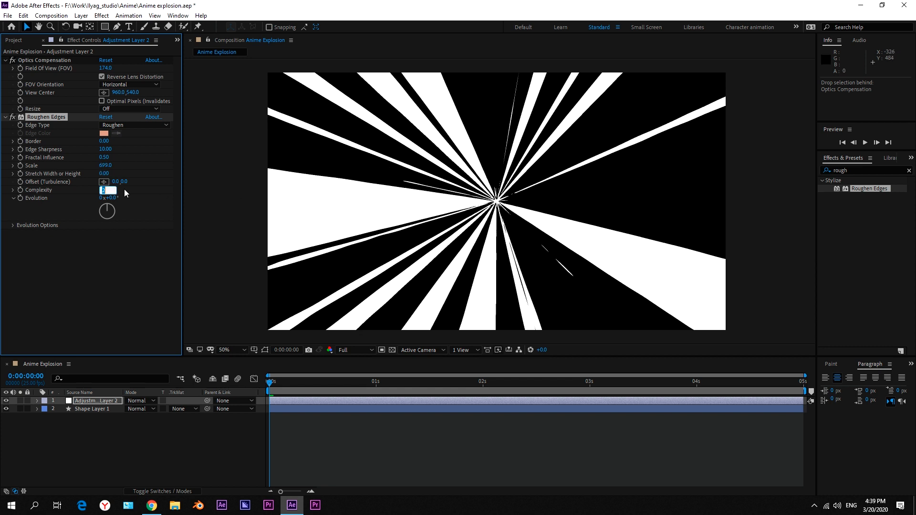
{"action": "type", "text": "3"}
{"action": "left_click", "coordinate": [138, 189]}
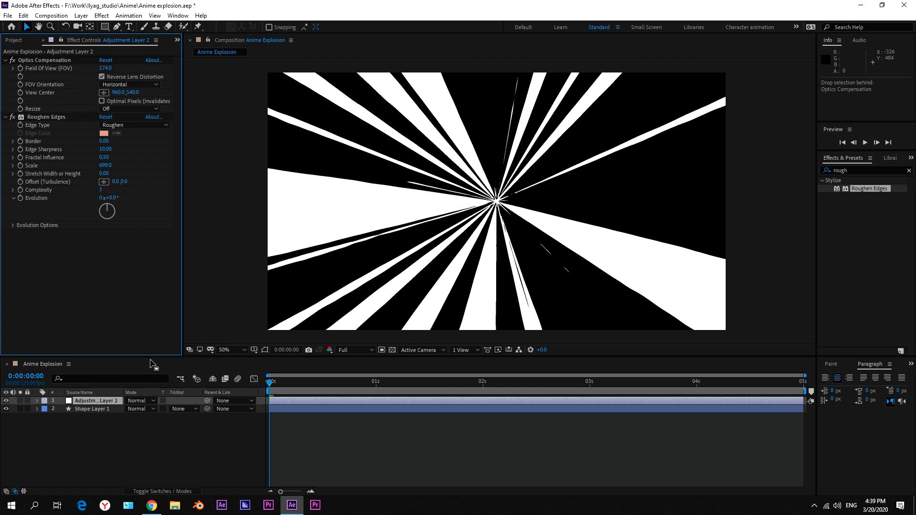
Play back the composition to check the roughened rays, and stop the preview.
{"action": "left_click", "coordinate": [170, 433]}
{"action": "key", "text": "space"}
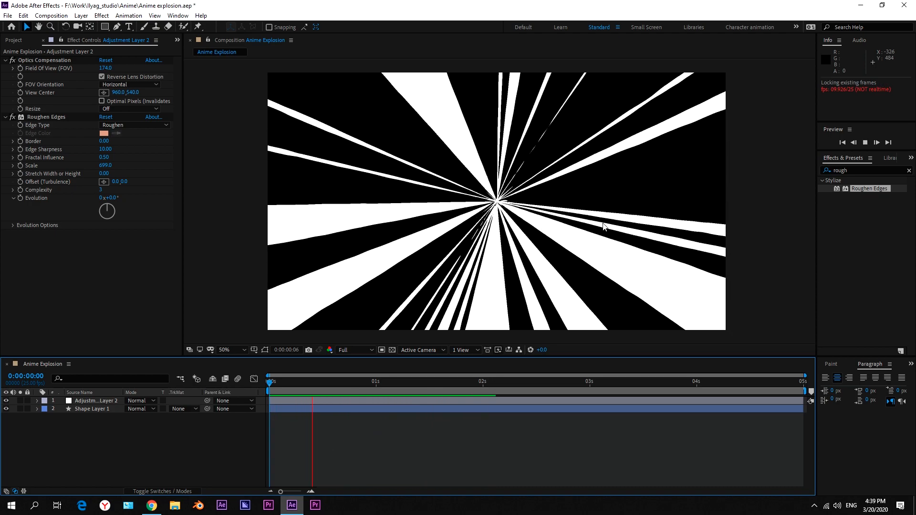
{"action": "key", "text": "space"}
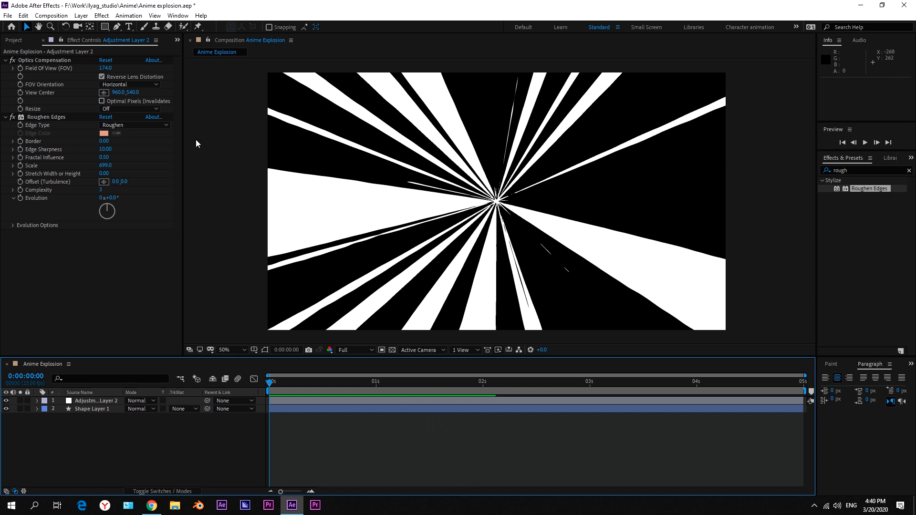
Keyframe the Roughen Edges Evolution from 0 at the start to 70 revolutions at 0:00:04:24, and reveal the adjustment layer's keyframes.
{"action": "left_click", "coordinate": [20, 198]}
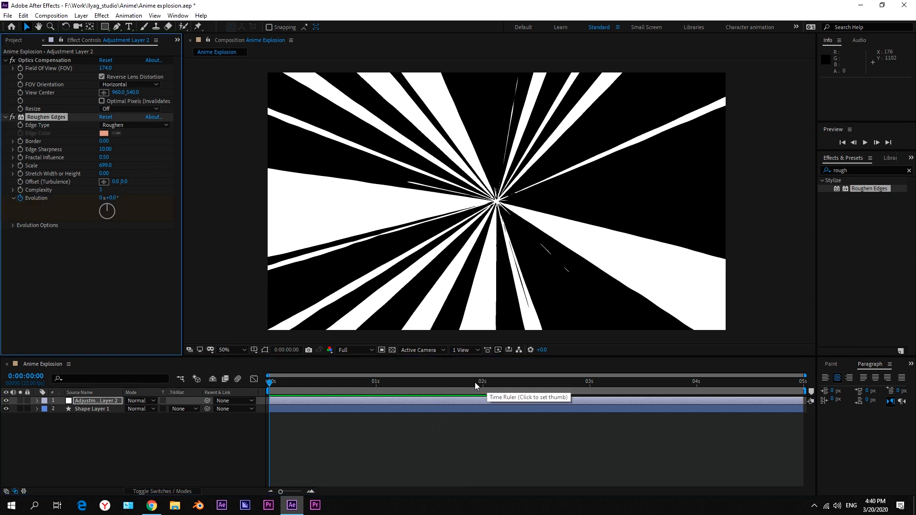
{"action": "left_click_drag", "start_coordinate": [493, 387], "coordinate": [817, 384]}
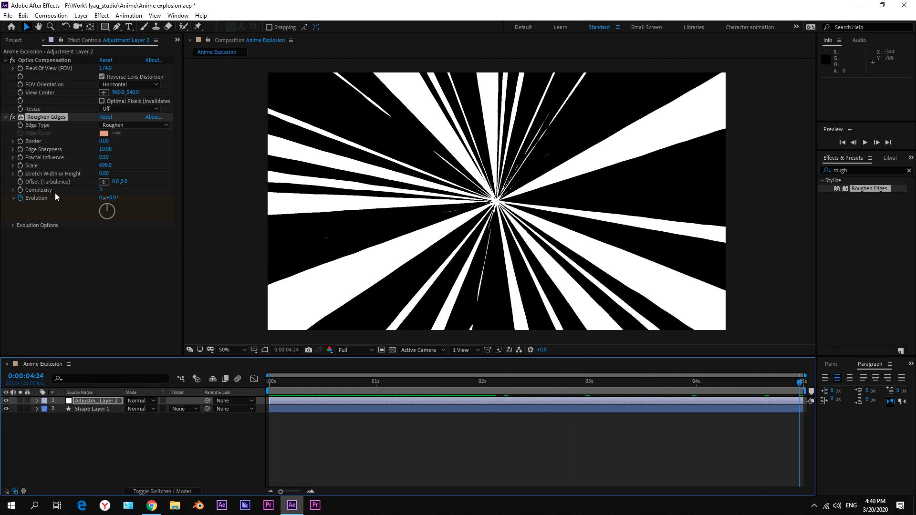
{"action": "left_click_drag", "start_coordinate": [100, 199], "coordinate": [114, 263]}
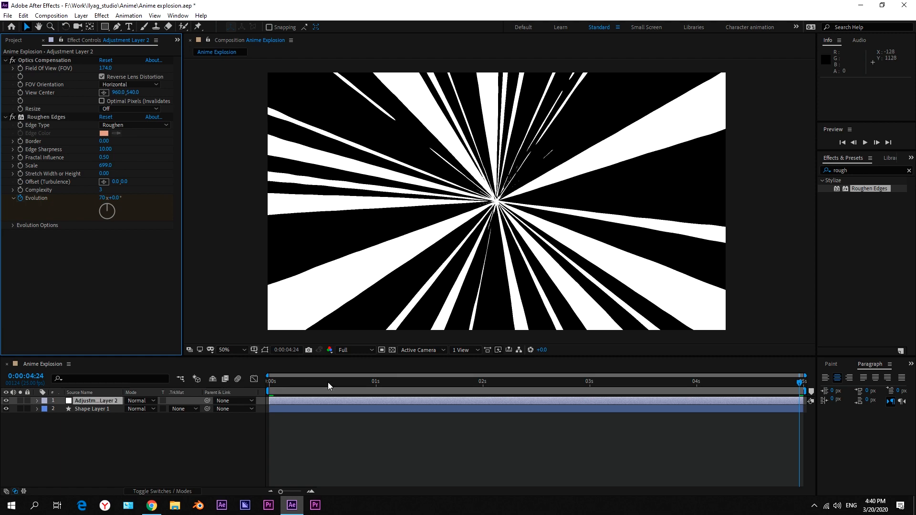
{"action": "left_click", "coordinate": [106, 401]}
{"action": "key", "text": "u"}
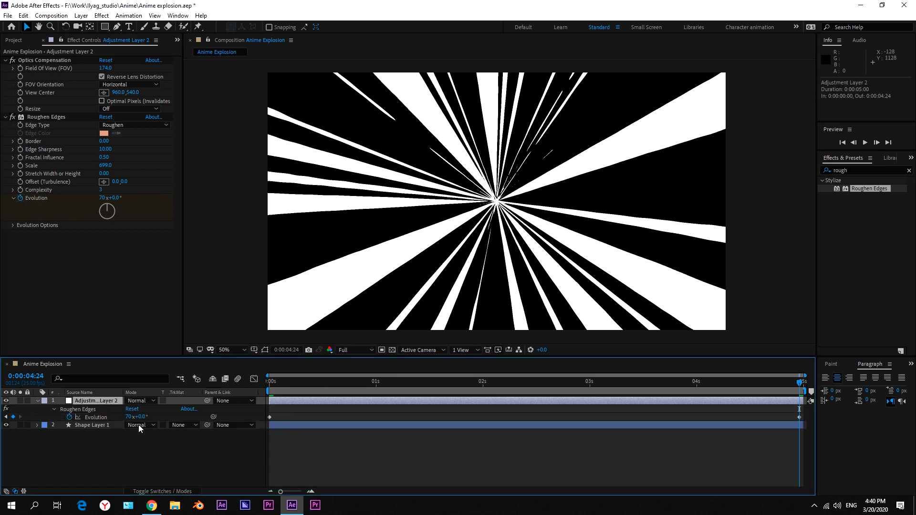
Preview the animated rays, search the effects for "simple" and apply Simple Choker to the adjustment layer after Roughen Edges.
{"action": "key", "text": "space"}
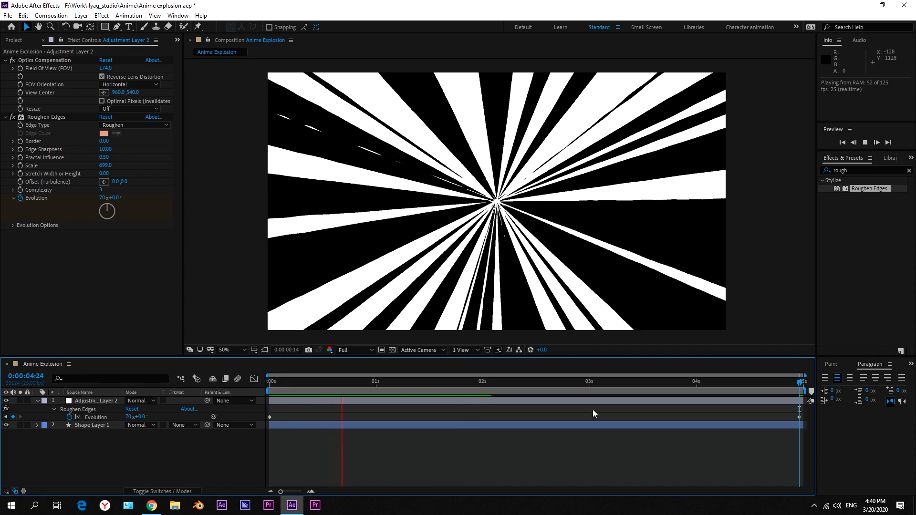
{"action": "left_click", "coordinate": [825, 170]}
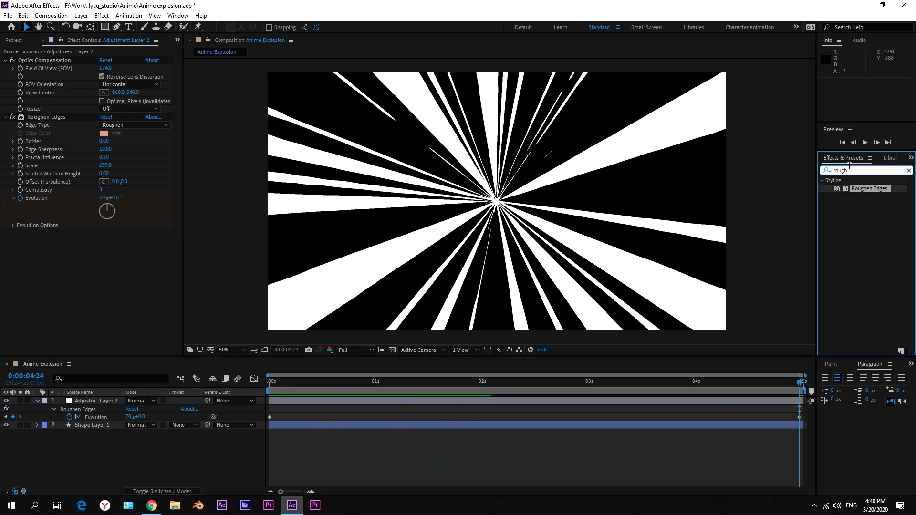
{"action": "type", "text": "simple"}
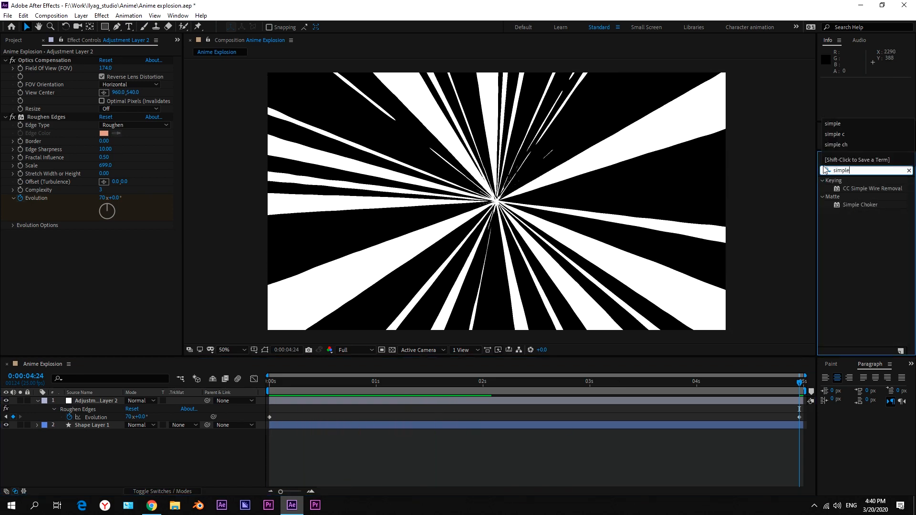
{"action": "left_click_drag", "start_coordinate": [857, 207], "coordinate": [206, 246]}
Set the Simple Choker's Choke Matte to 40 and preview the choked speed lines.
{"action": "left_click", "coordinate": [113, 249]}
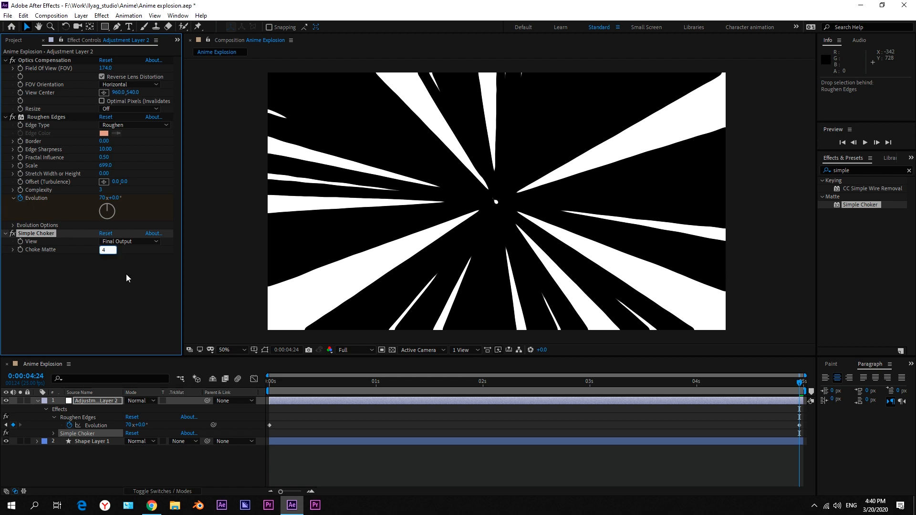
{"action": "type", "text": "40"}
{"action": "key", "text": "Return"}
{"action": "key", "text": "space"}
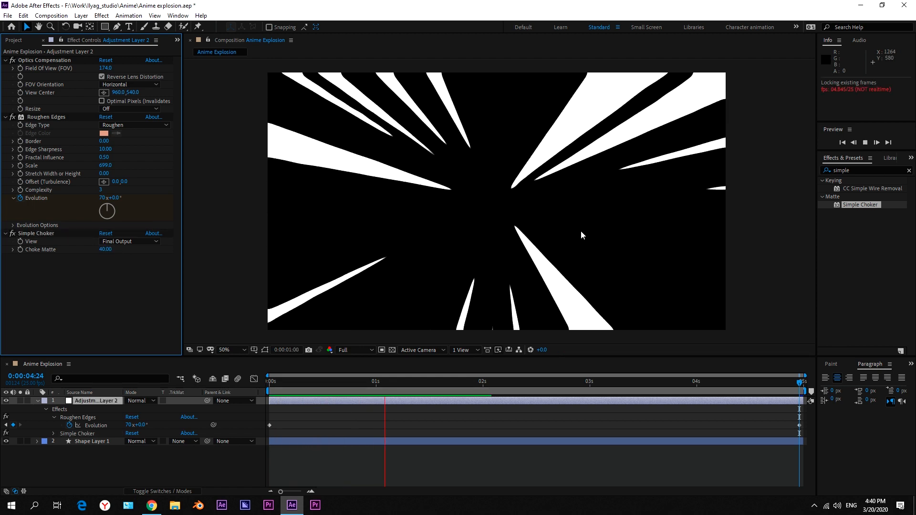
{"action": "key", "text": "space"}
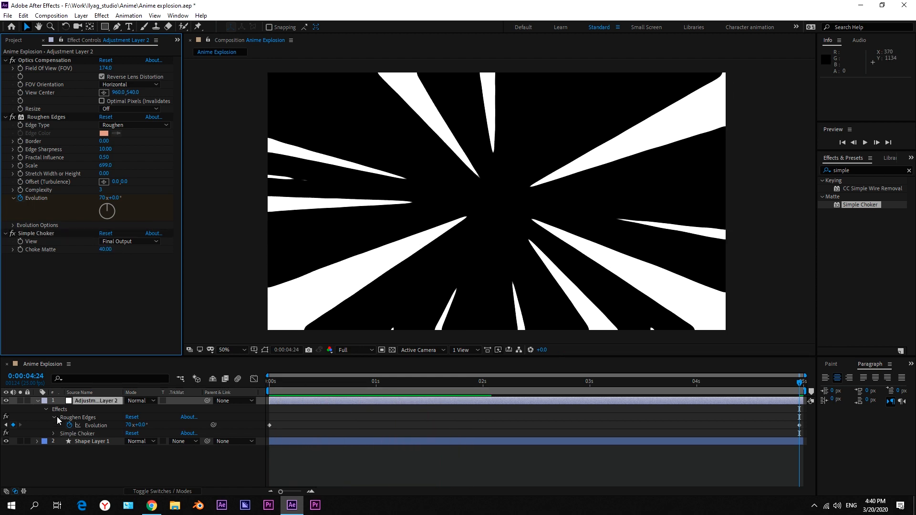
Reveal the Wiggle Paths settings of Shape Layer 1, set Detail to 100 and preview the animation.
{"action": "left_click", "coordinate": [37, 441]}
{"action": "scroll", "coordinate": [65, 452], "scroll_direction": "down", "scroll_amount": 2}
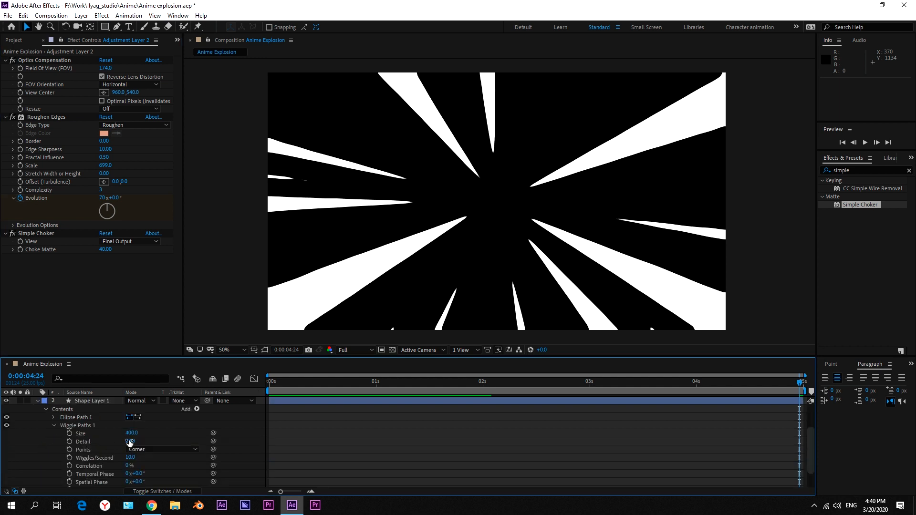
{"action": "left_click_drag", "start_coordinate": [311, 384], "coordinate": [423, 382]}
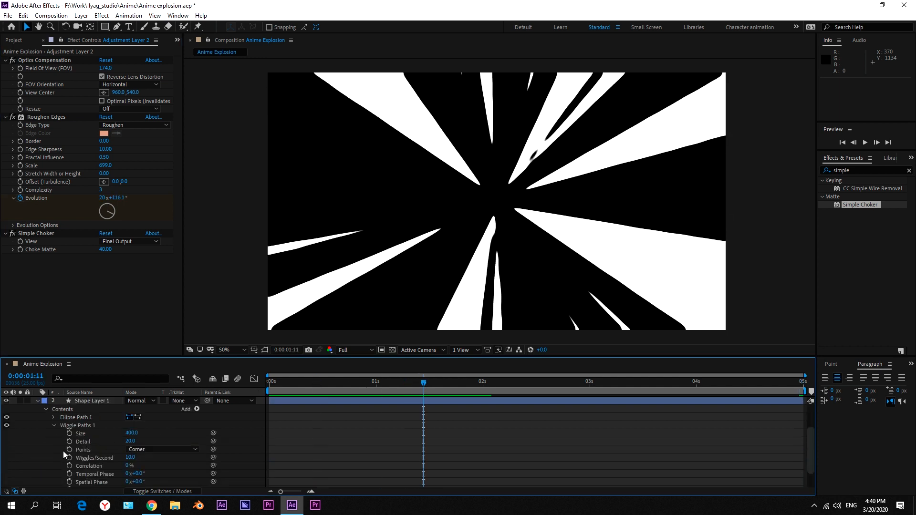
{"action": "scroll", "coordinate": [127, 441], "scroll_direction": "up", "scroll_amount": 2}
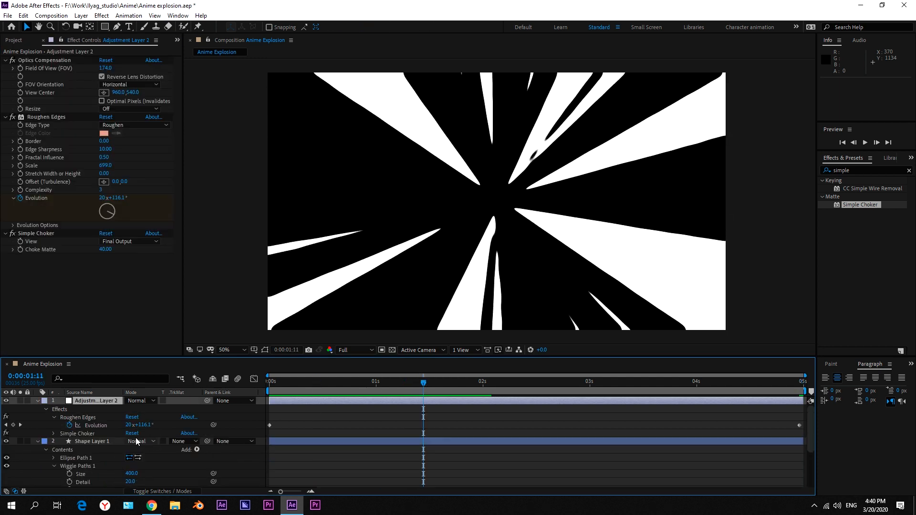
{"action": "left_click", "coordinate": [258, 431]}
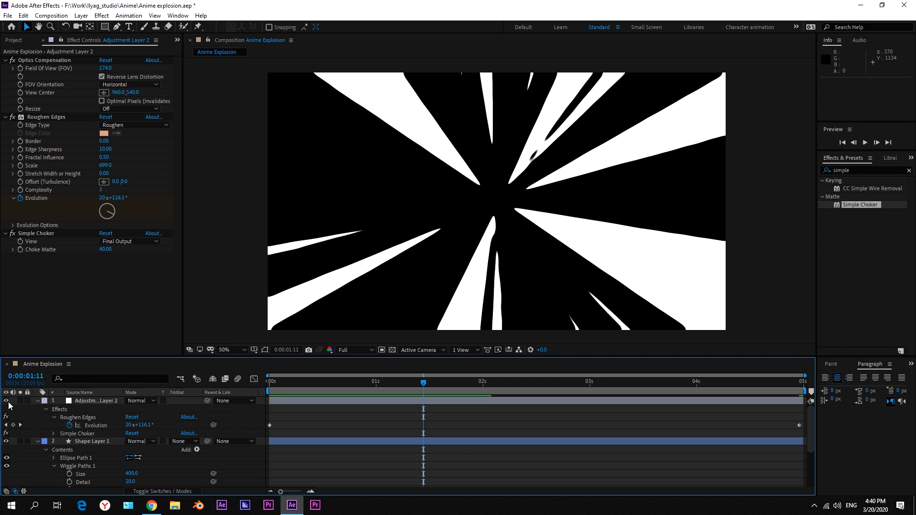
{"action": "left_click", "coordinate": [38, 400]}
{"action": "left_click", "coordinate": [131, 449]}
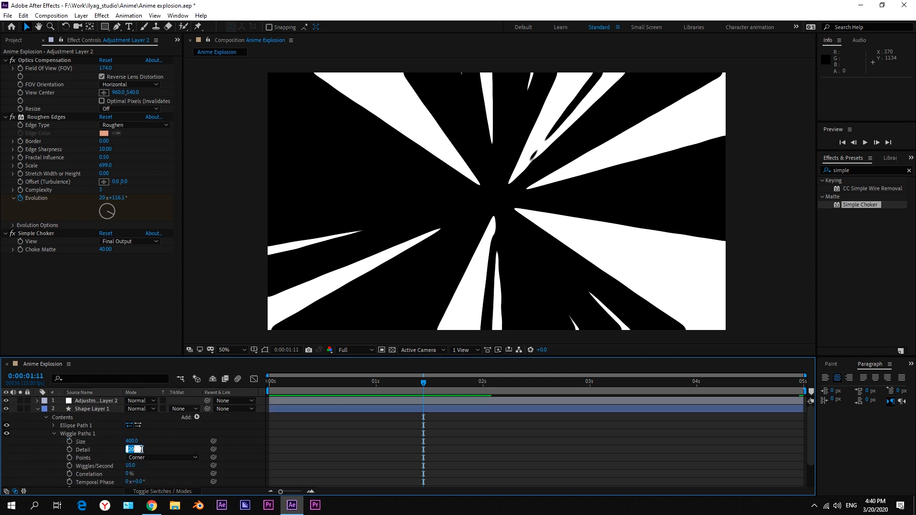
{"action": "type", "text": "100"}
{"action": "key", "text": "Return"}
{"action": "key", "text": "space"}
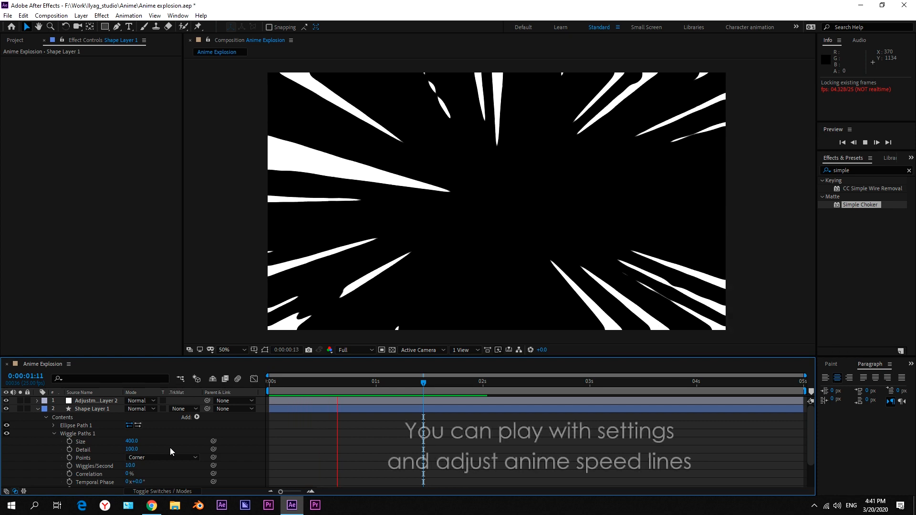
{"action": "key", "text": "space"}
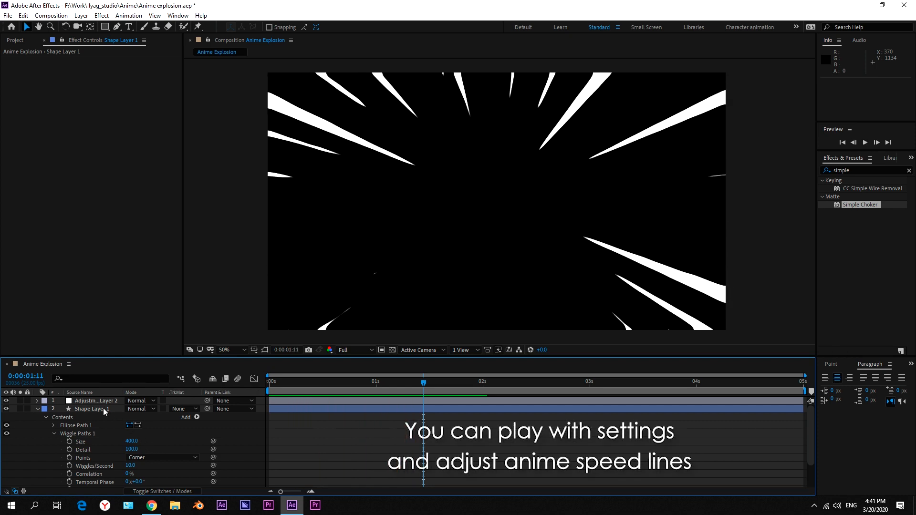
Move the playhead to 0:00:02:00 and set the adjustment layer's Simple Choker Choke Matte to 20.
{"action": "left_click", "coordinate": [483, 384]}
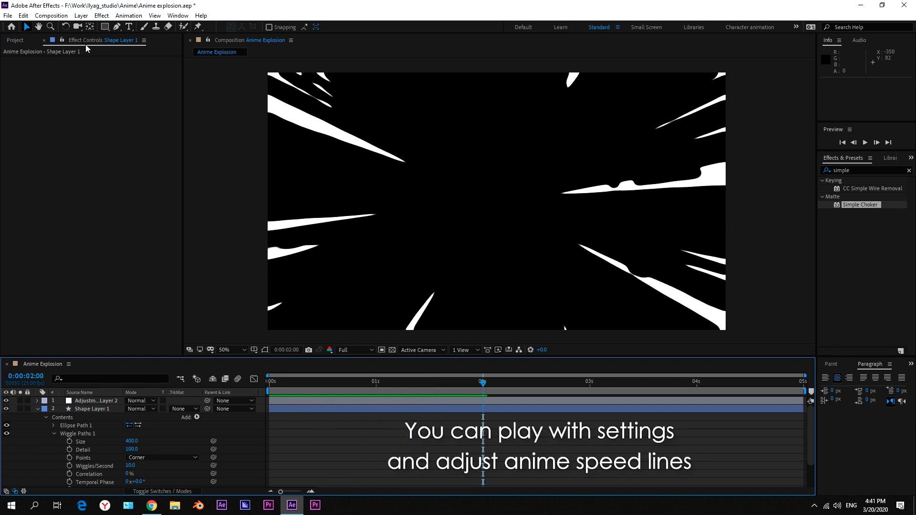
{"action": "left_click", "coordinate": [27, 41]}
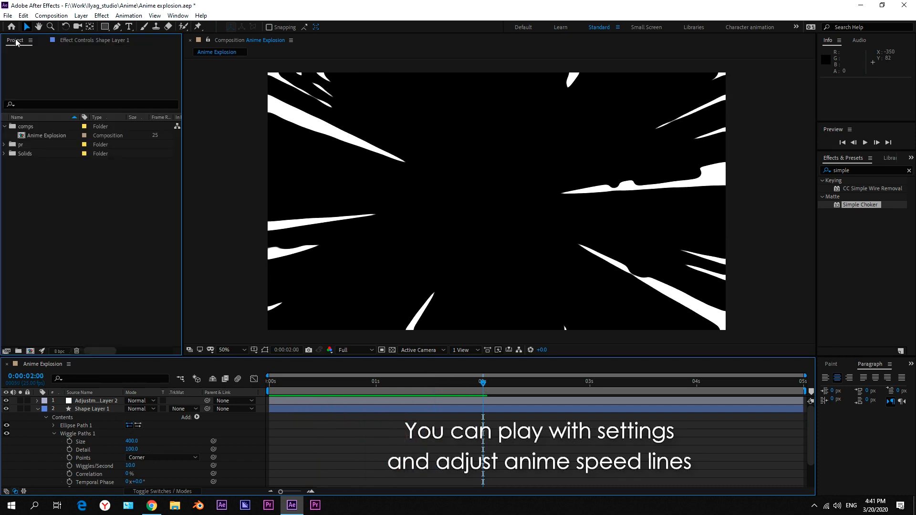
{"action": "left_click", "coordinate": [88, 405]}
{"action": "left_click", "coordinate": [104, 40]}
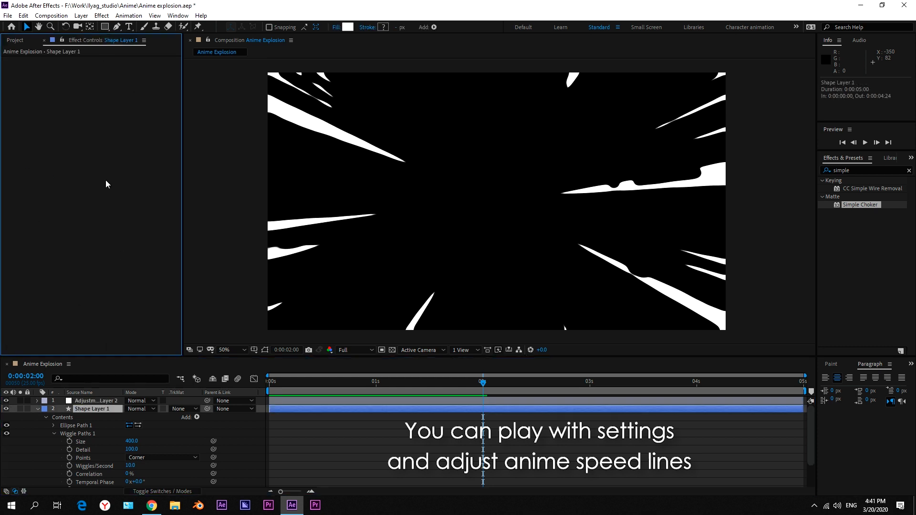
{"action": "left_click", "coordinate": [110, 403]}
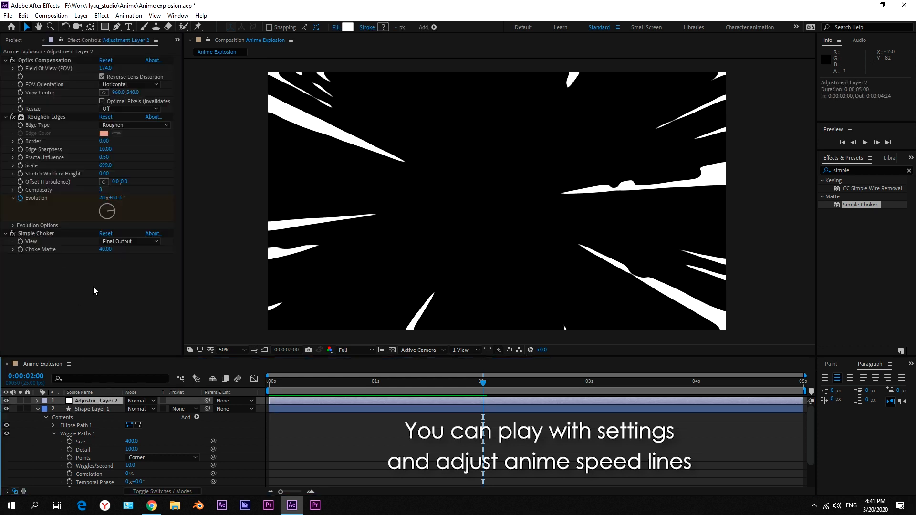
{"action": "left_click", "coordinate": [105, 249]}
{"action": "type", "text": "20"}
{"action": "key", "text": "Return"}
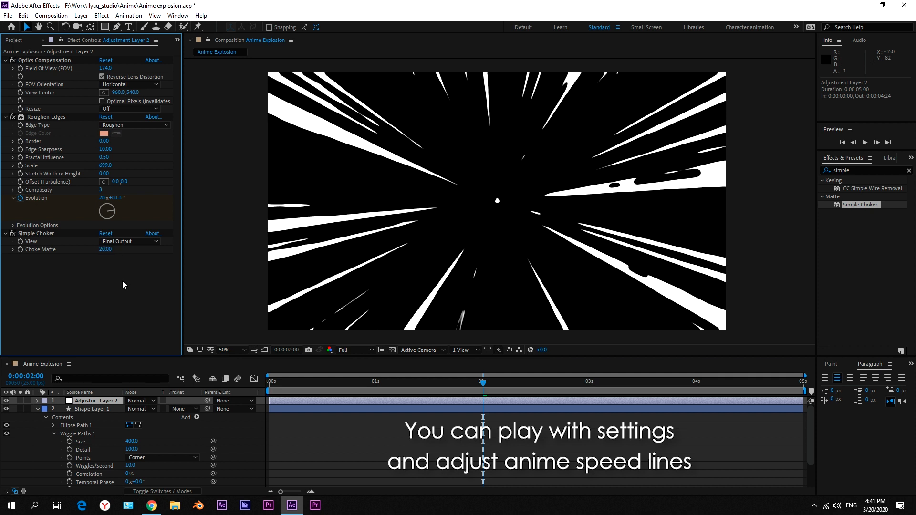
Set the Wiggle Paths Size of Shape Layer 1 to 300.
{"action": "scroll", "coordinate": [101, 448], "scroll_direction": "down", "scroll_amount": 1}
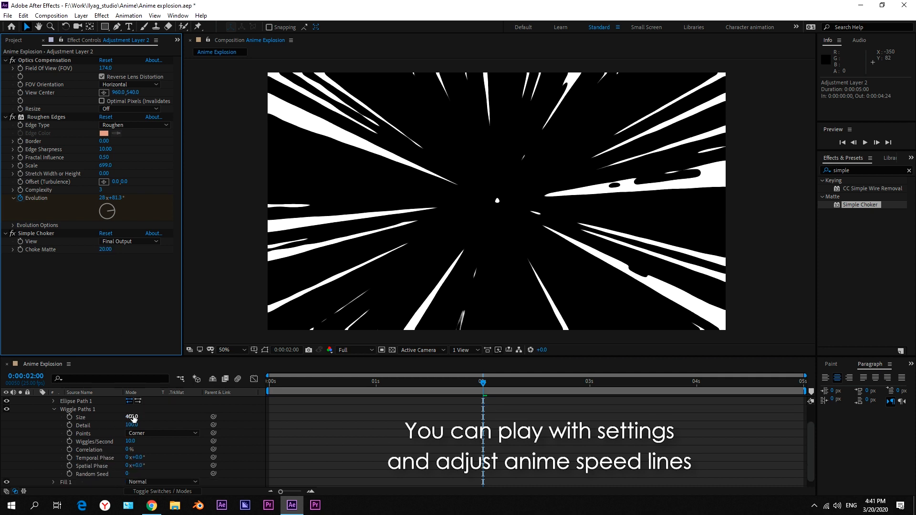
{"action": "left_click", "coordinate": [157, 415]}
{"action": "type", "text": "300"}
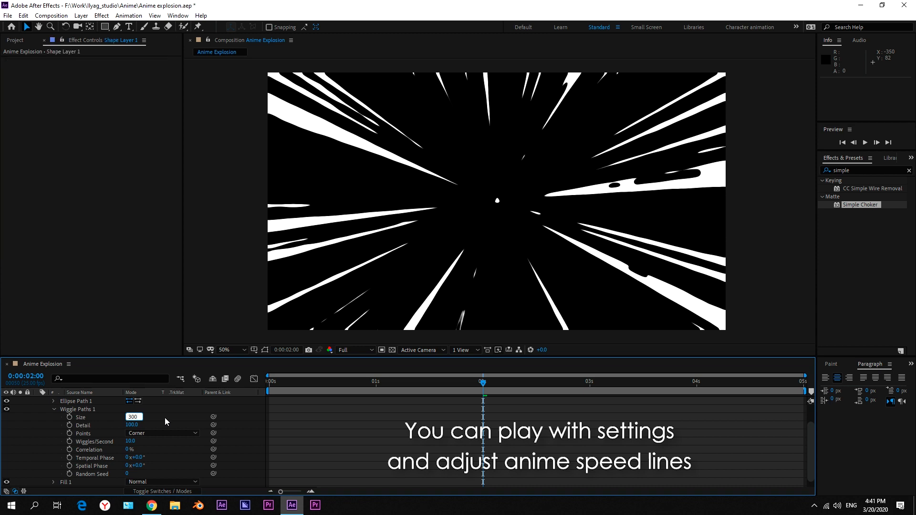
{"action": "key", "text": "Return"}
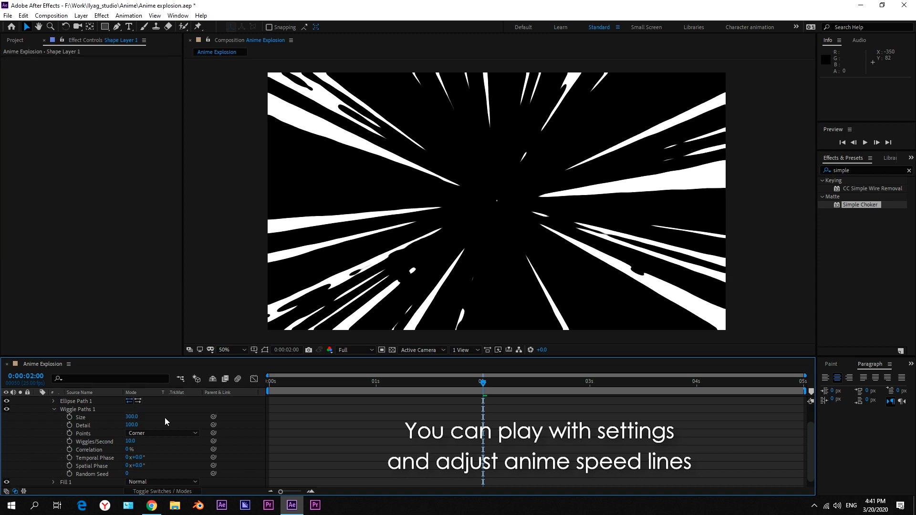
Set the Wiggle Paths Size of Shape Layer 1 to 200 and preview the speed lines.
{"action": "left_click", "coordinate": [137, 418]}
{"action": "type", "text": "200"}
{"action": "key", "text": "Return"}
{"action": "key", "text": "space"}
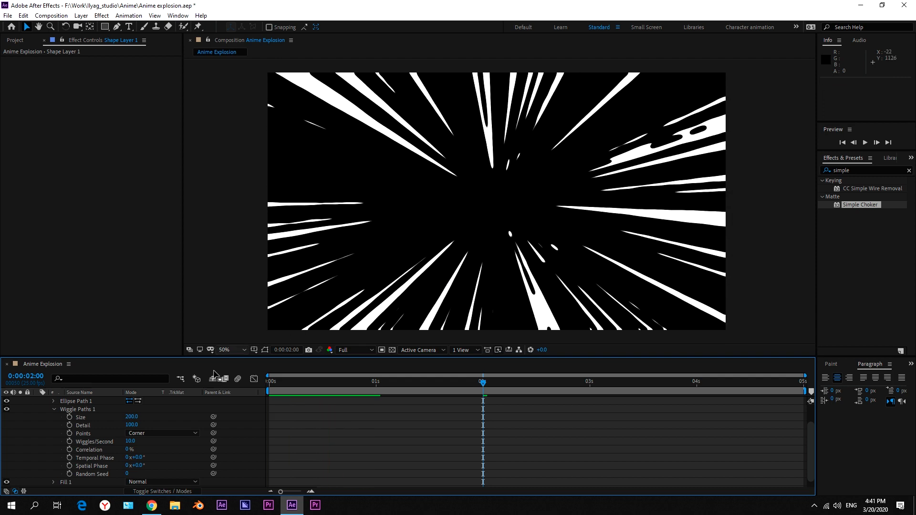
{"action": "key", "text": "space"}
Set the Wiggle Paths Detail to 20 and preview the wider rays.
{"action": "left_click", "coordinate": [138, 424]}
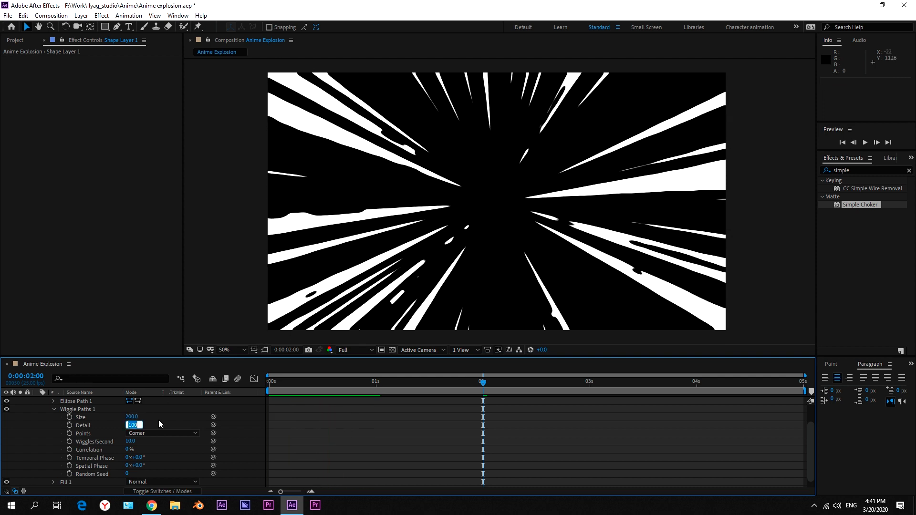
{"action": "type", "text": "20"}
{"action": "key", "text": "Return"}
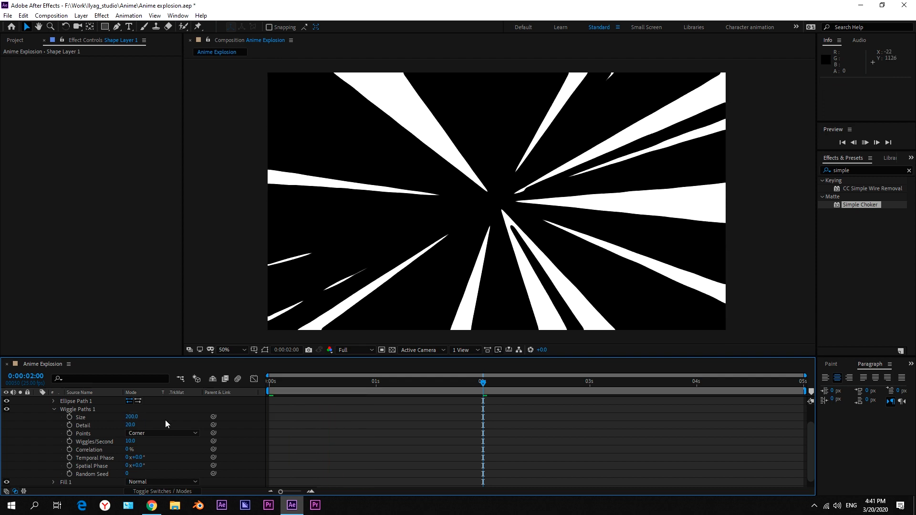
{"action": "key", "text": "space"}
{"action": "key", "text": "space"}
Try the Wiggle Paths Wiggles/Second at 5, preview the motion, and revert the change.
{"action": "left_click", "coordinate": [130, 441]}
{"action": "type", "text": "5"}
{"action": "key", "text": "Return"}
{"action": "key", "text": "space"}
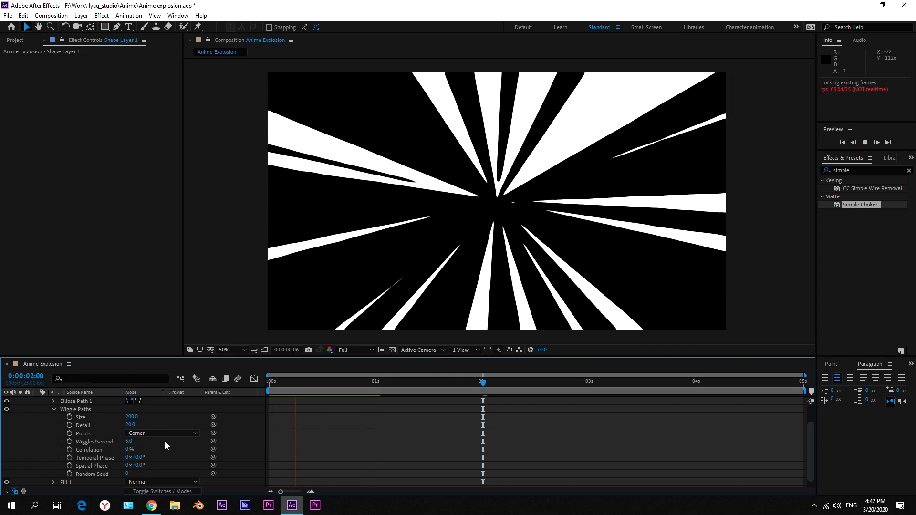
{"action": "key", "text": "space"}
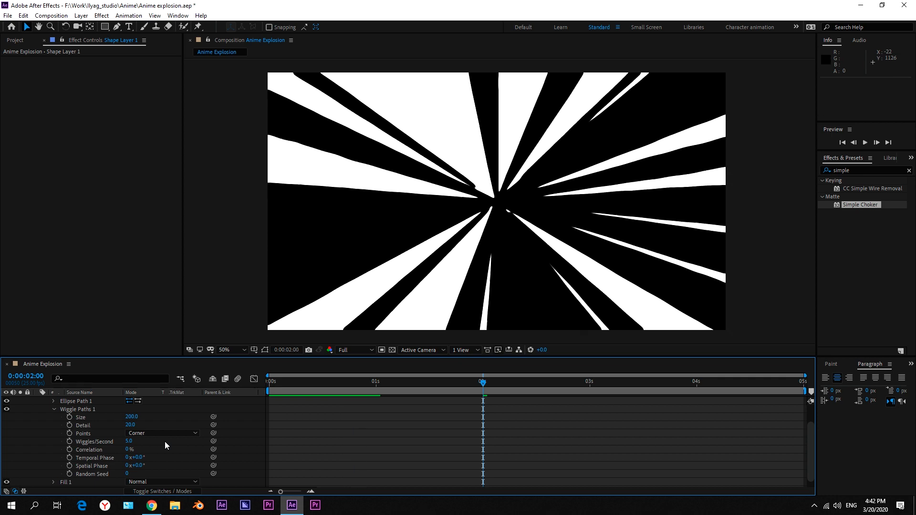
{"action": "key", "text": "Return"}
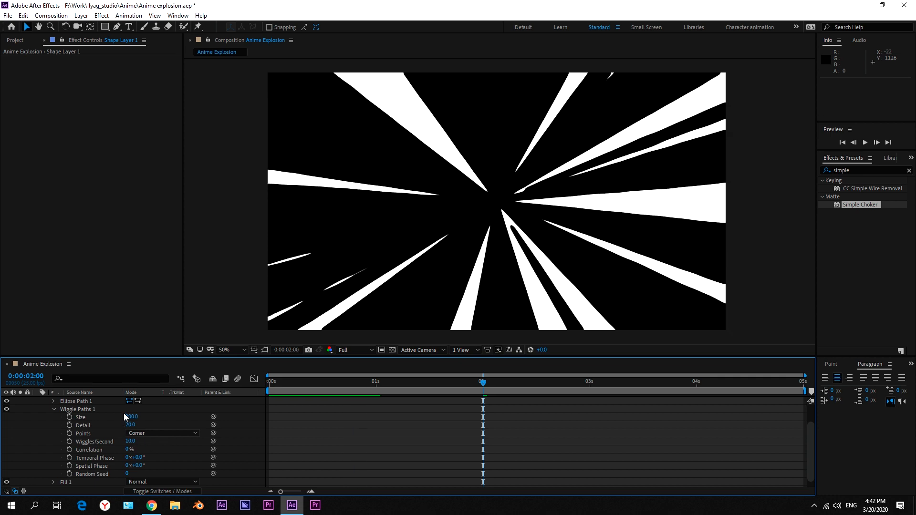
Set the Wiggle Paths Size to 400 and keep Detail at 20.
{"action": "left_click", "coordinate": [131, 417]}
{"action": "type", "text": "400"}
{"action": "key", "text": "Return"}
{"action": "left_click", "coordinate": [132, 424]}
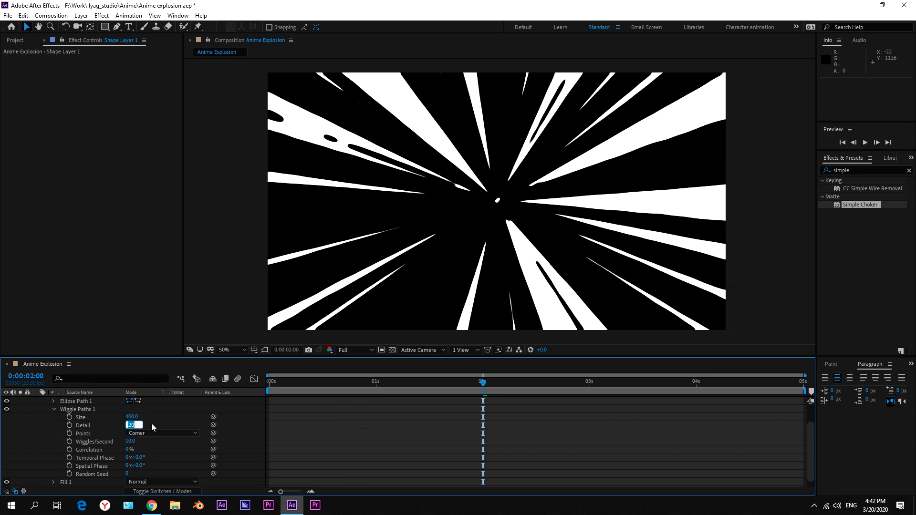
{"action": "key", "text": "Return"}
Disable the Simple Choker effect on the adjustment layer and preview the animation.
{"action": "scroll", "coordinate": [163, 419], "scroll_direction": "up", "scroll_amount": 2}
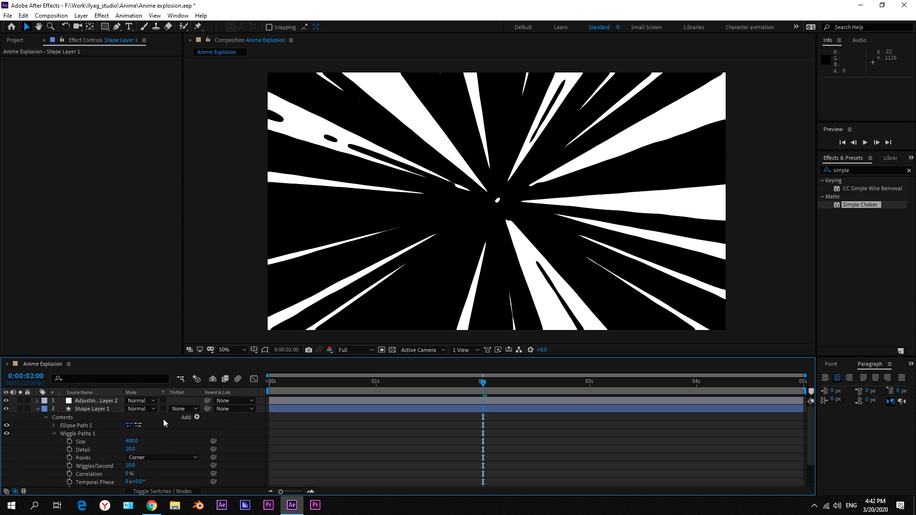
{"action": "left_click", "coordinate": [85, 400]}
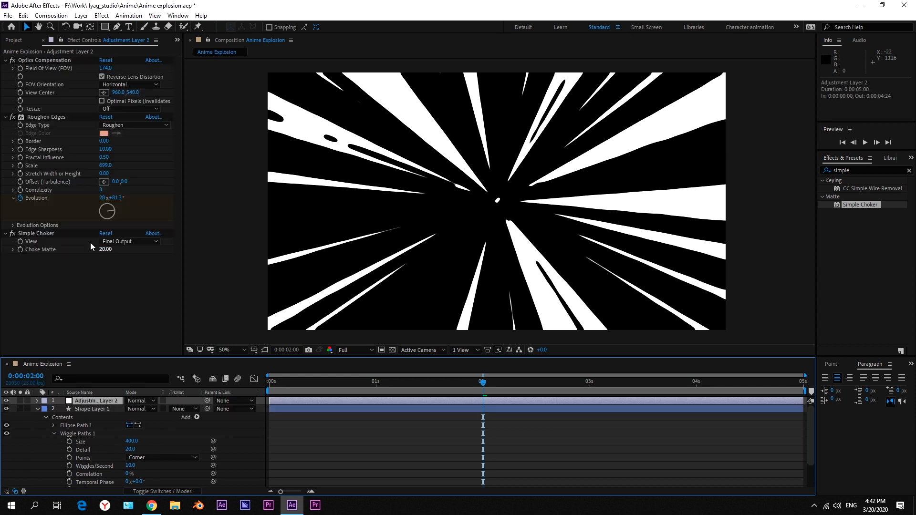
{"action": "left_click", "coordinate": [13, 234]}
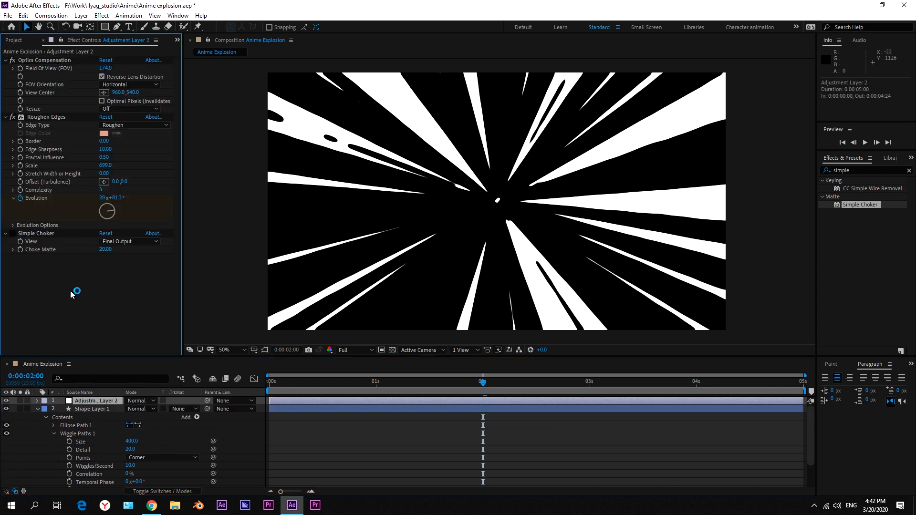
{"action": "left_click", "coordinate": [369, 435]}
{"action": "key", "text": "space"}
{"action": "key", "text": "space"}
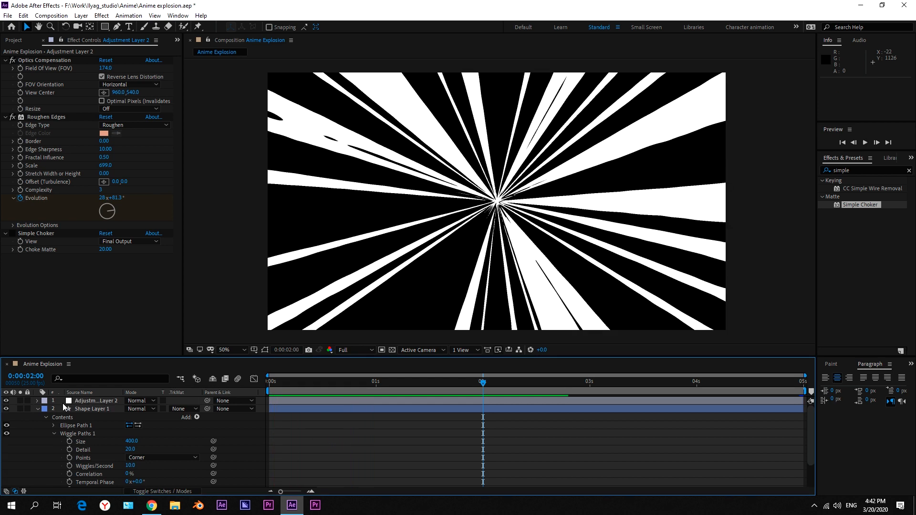
Collapse the properties of Shape Layer 1 and the adjustment layer's effect settings.
{"action": "left_click", "coordinate": [37, 408]}
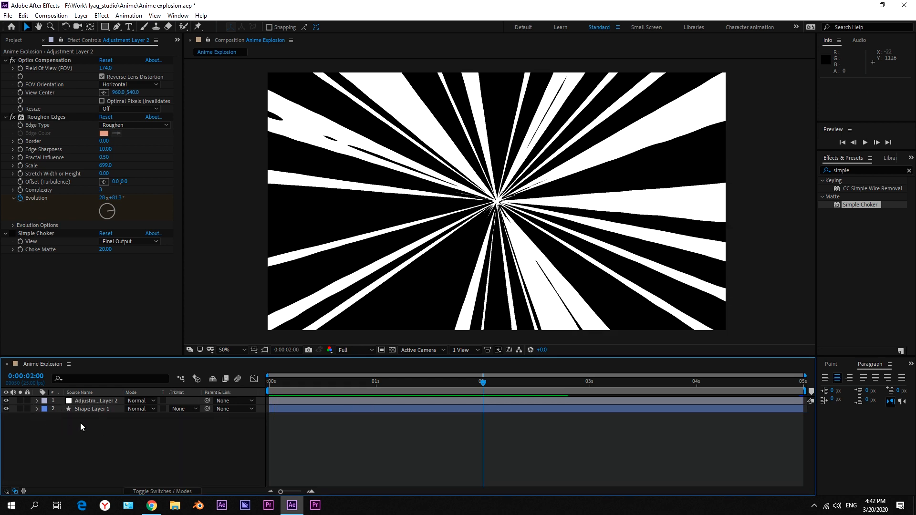
{"action": "left_click", "coordinate": [5, 60]}
{"action": "left_click", "coordinate": [5, 69]}
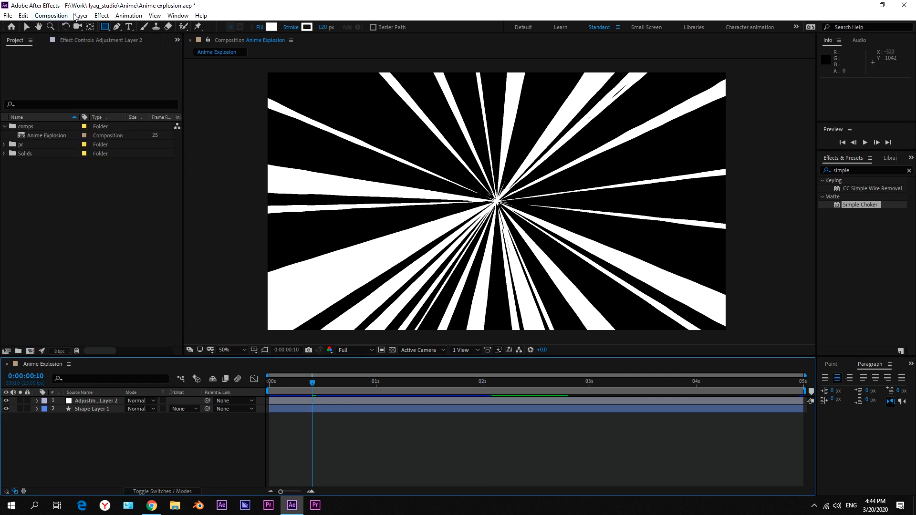
Add a new empty shape layer to the Anime Explosion composition.
{"action": "left_click", "coordinate": [78, 16]}
{"action": "mouse_move", "coordinate": [95, 25]}
{"action": "left_click", "coordinate": [264, 79]}
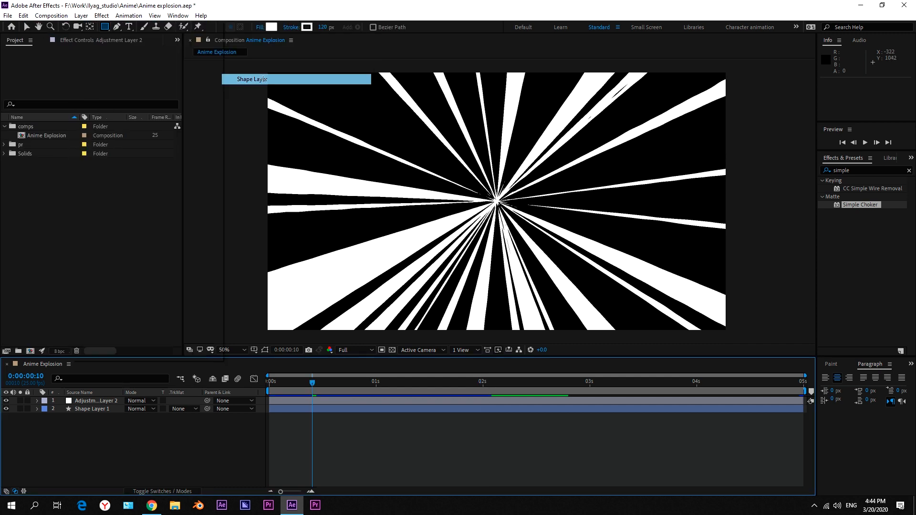
Add an ellipse and a stroke to Shape Layer 2 and set the stroke width to 120 px.
{"action": "left_click", "coordinate": [357, 27]}
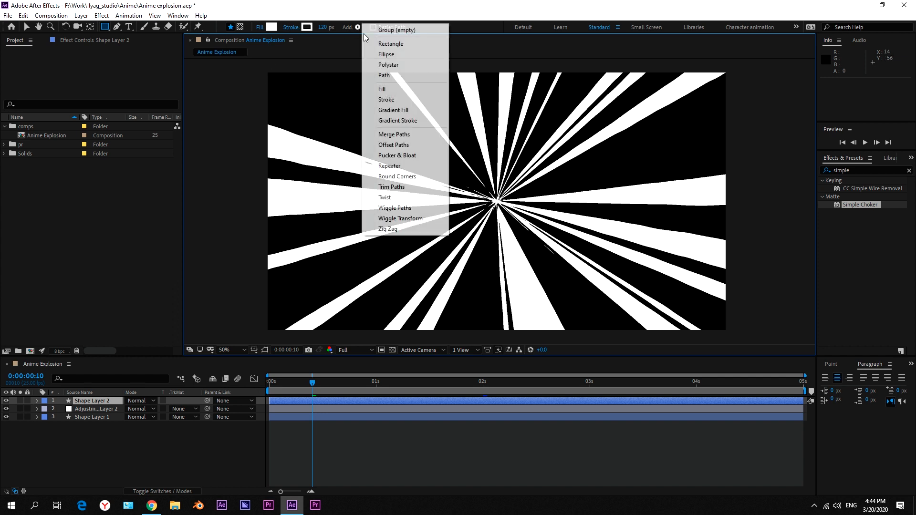
{"action": "left_click", "coordinate": [377, 53]}
{"action": "left_click", "coordinate": [358, 27]}
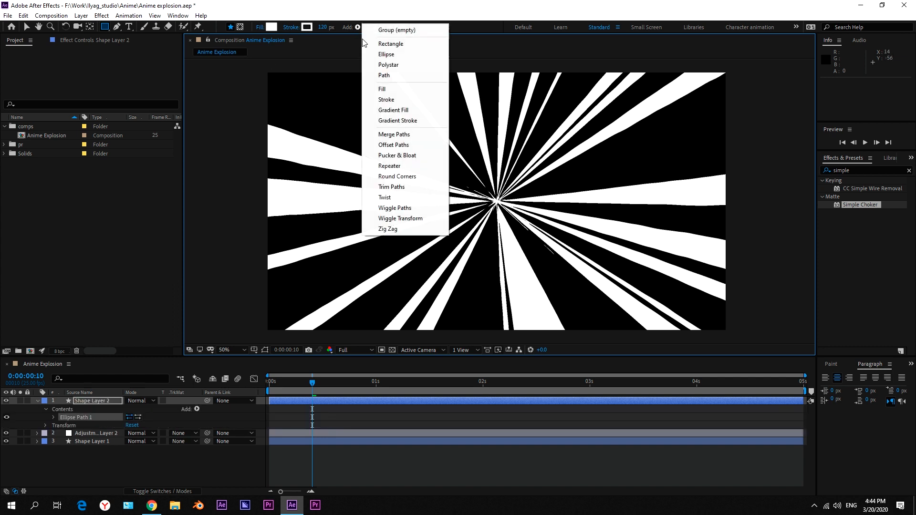
{"action": "left_click", "coordinate": [367, 99]}
{"action": "left_click", "coordinate": [324, 27]}
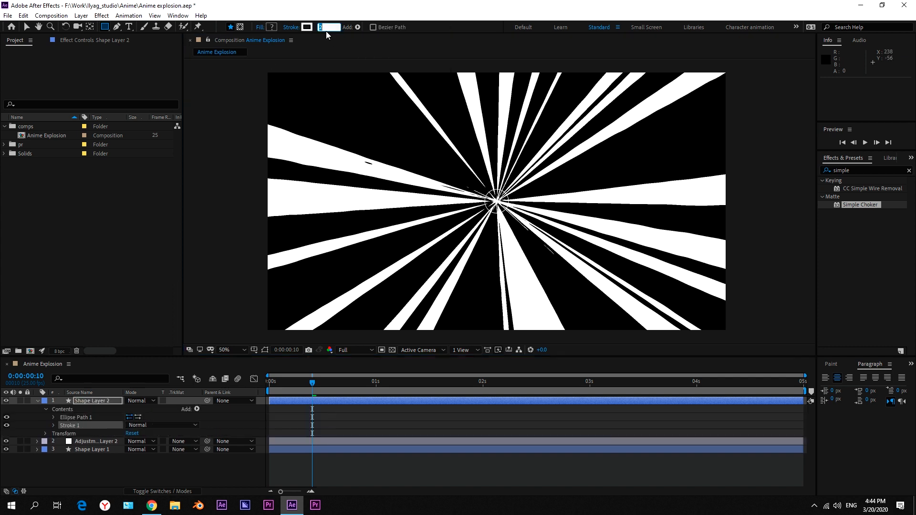
{"action": "key", "text": "Return"}
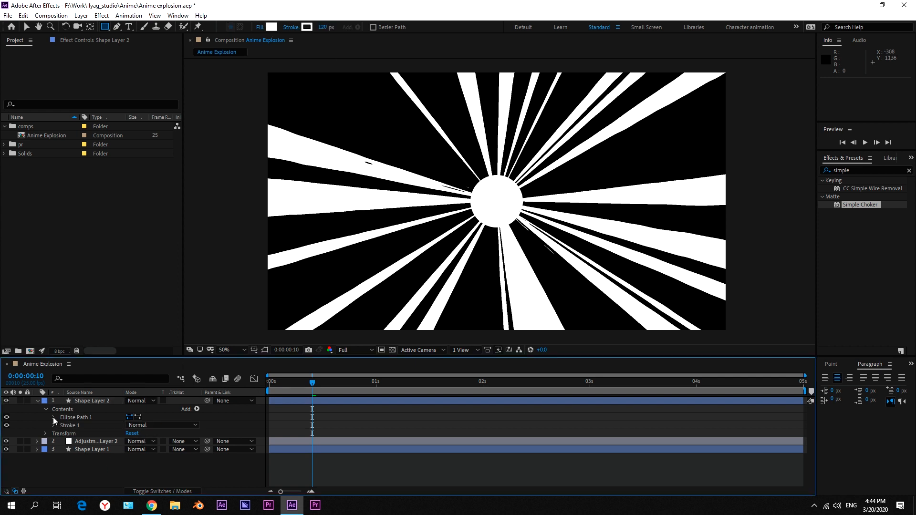
Enable keyframing for the ellipse's Size and Stroke Width at 0:00:00:10 and show only the keyframed properties of Shape Layer 2.
{"action": "left_click", "coordinate": [53, 418]}
{"action": "left_click", "coordinate": [54, 442]}
{"action": "scroll", "coordinate": [58, 445], "scroll_direction": "down", "scroll_amount": 2}
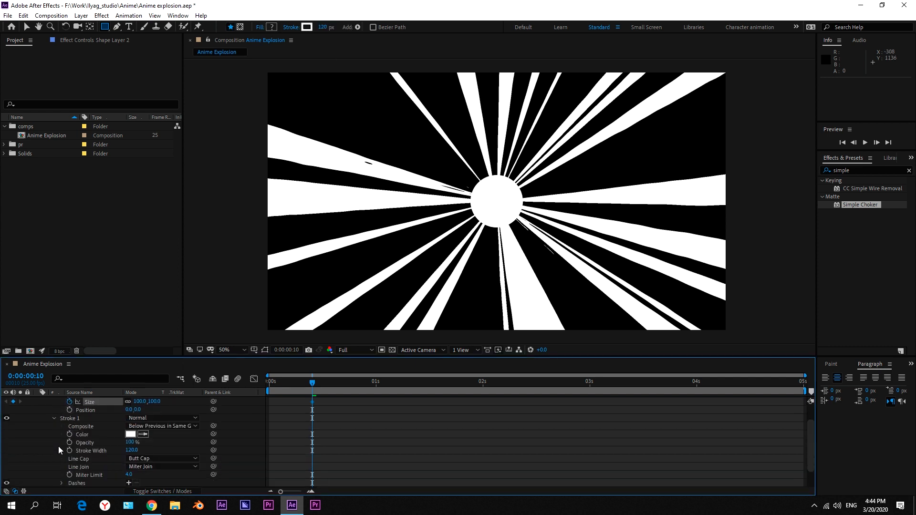
{"action": "left_click", "coordinate": [70, 450]}
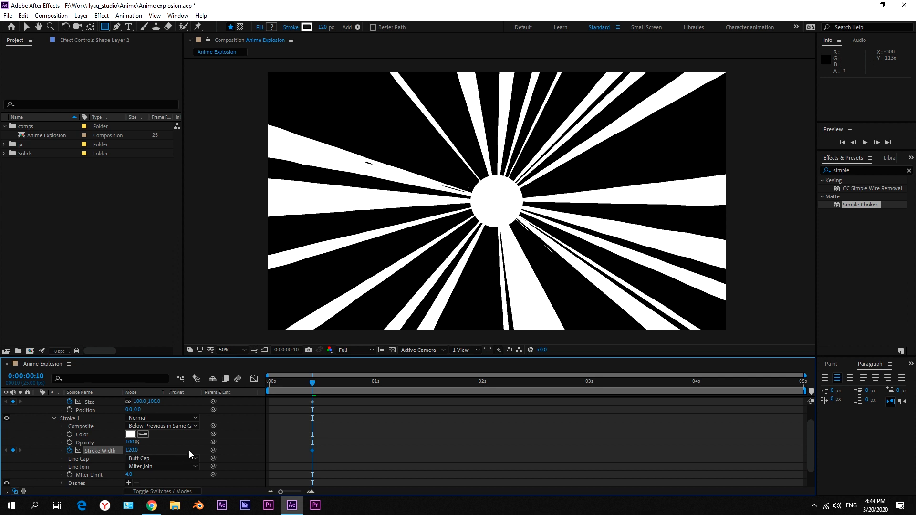
{"action": "key", "text": "u"}
{"action": "left_click", "coordinate": [336, 417]}
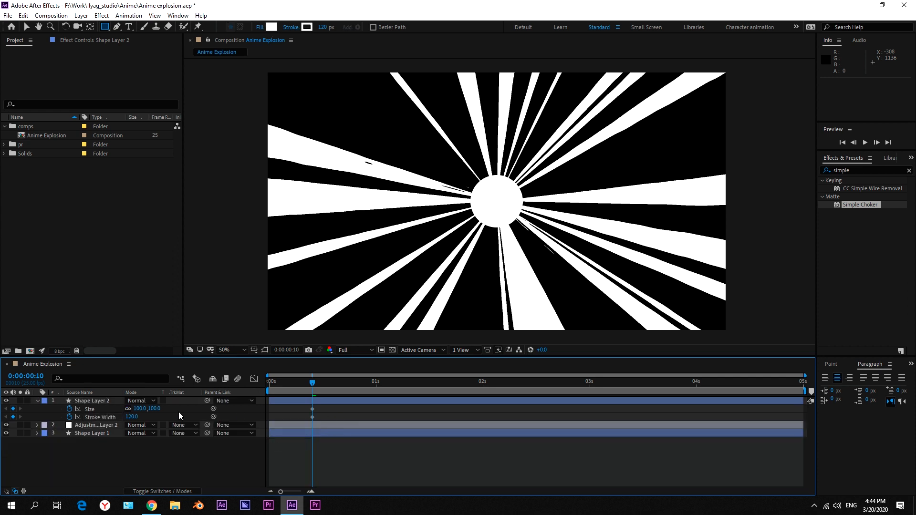
Set the ellipse Size to 120 and move the Size and Stroke Width keyframes to 0:00:01:18.
{"action": "left_click_drag", "start_coordinate": [319, 408], "coordinate": [309, 420]}
{"action": "left_click", "coordinate": [319, 412]}
{"action": "left_click", "coordinate": [143, 408]}
{"action": "type", "text": "120"}
{"action": "key", "text": "Return"}
{"action": "left_click_drag", "start_coordinate": [364, 387], "coordinate": [453, 393]}
{"action": "mouse_move", "coordinate": [336, 404]}
{"action": "left_mouse_down"}
{"action": "mouse_move", "coordinate": [292, 425]}
{"action": "mouse_move", "coordinate": [453, 410]}
{"action": "left_mouse_up"}
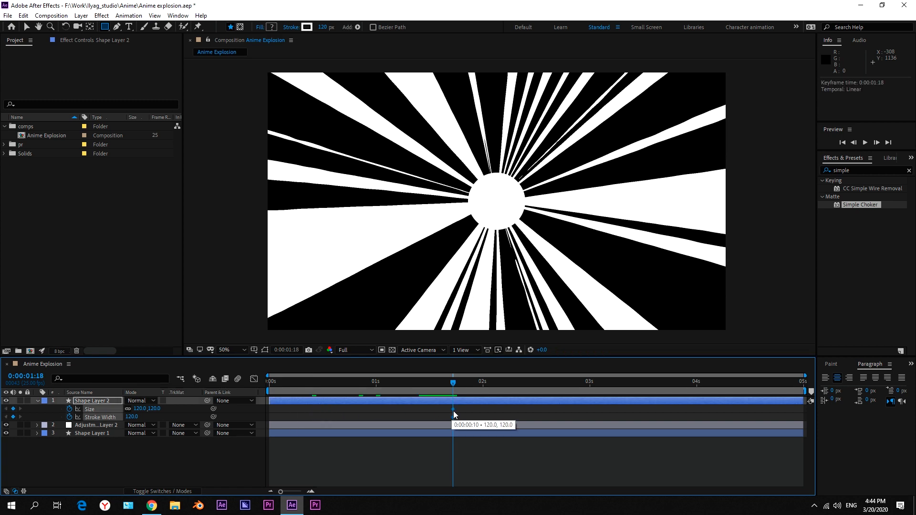
Set the ellipse Size and Stroke Width to 0 at 0:00:00:10.
{"action": "left_click", "coordinate": [314, 383]}
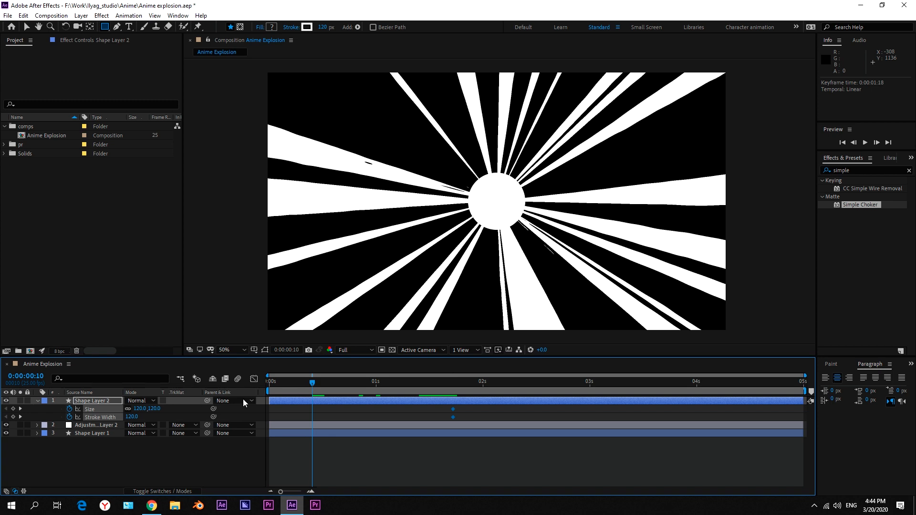
{"action": "left_click", "coordinate": [139, 408]}
{"action": "type", "text": "0"}
{"action": "key", "text": "Return"}
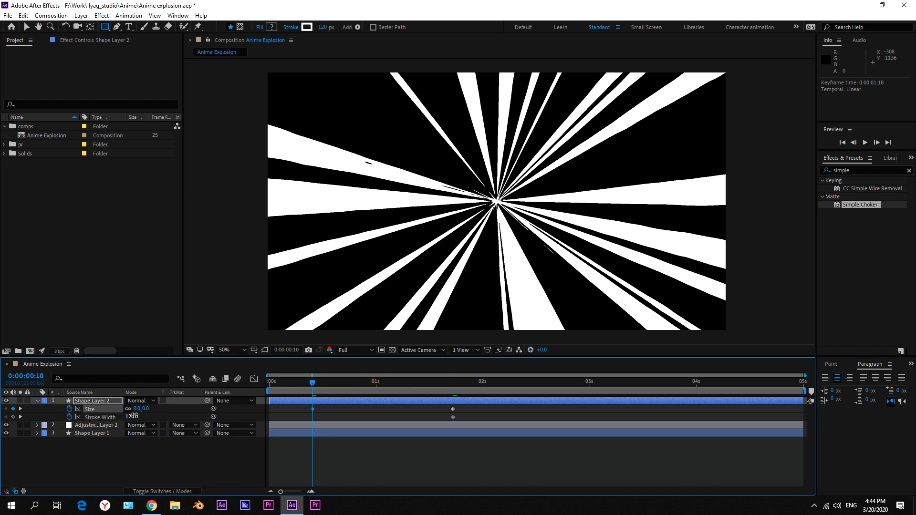
{"action": "type", "text": "0"}
{"action": "key", "text": "Return"}
Move the second pair of Size and Stroke Width keyframes to 0:00:02:19 and preview the growing circle.
{"action": "left_click_drag", "start_coordinate": [312, 382], "coordinate": [565, 385]}
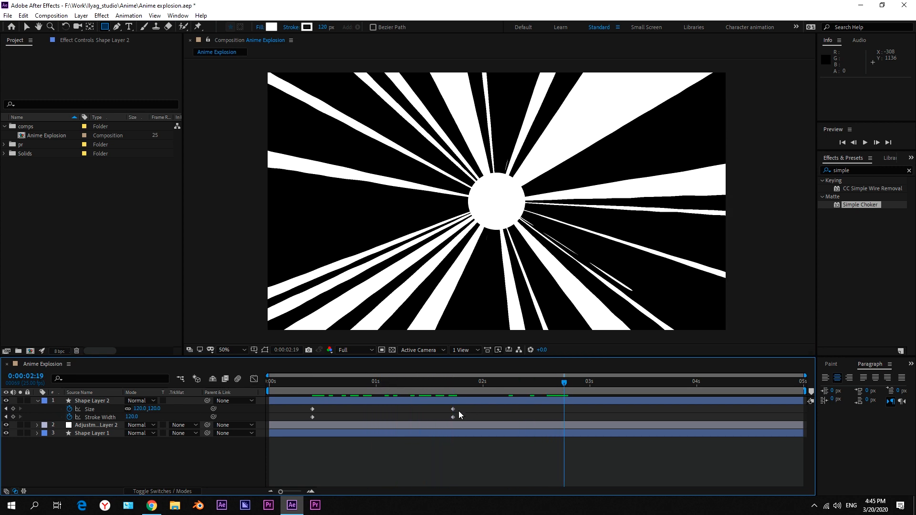
{"action": "left_click_drag", "start_coordinate": [460, 420], "coordinate": [568, 413]}
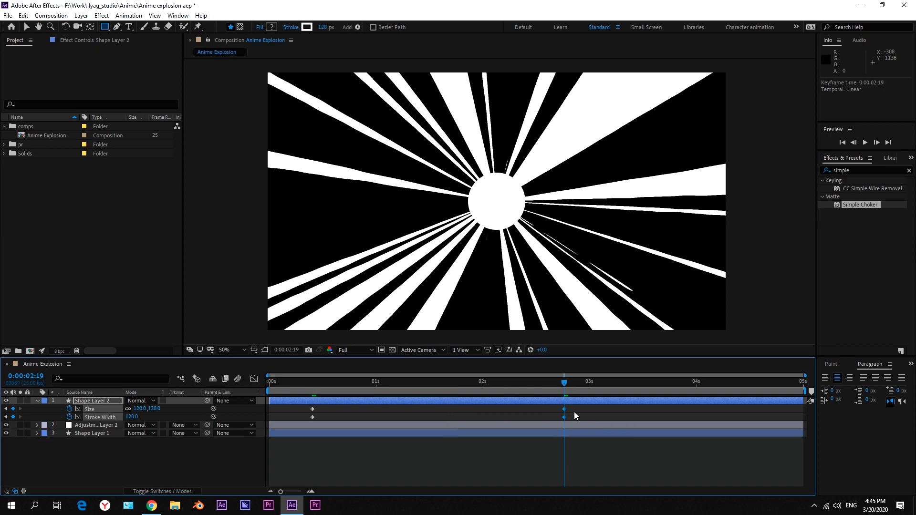
{"action": "left_click", "coordinate": [563, 391]}
{"action": "key", "text": "space"}
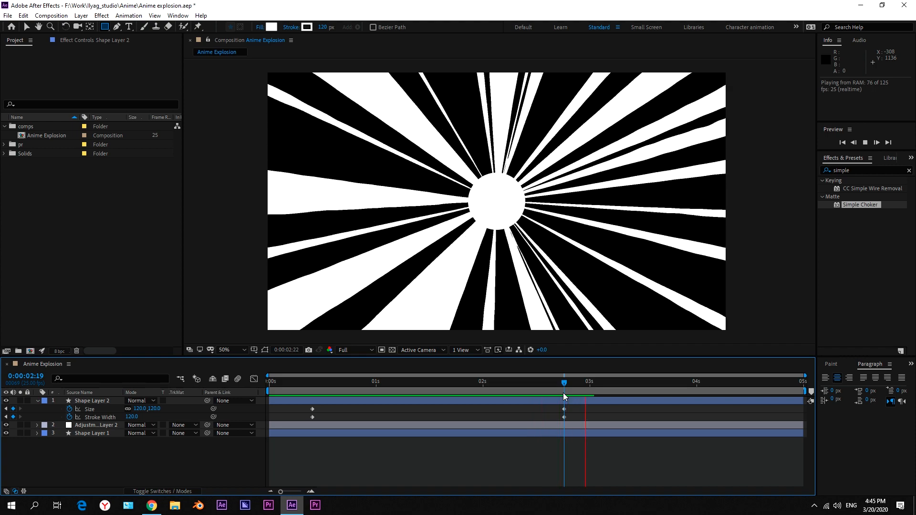
{"action": "key", "text": "space"}
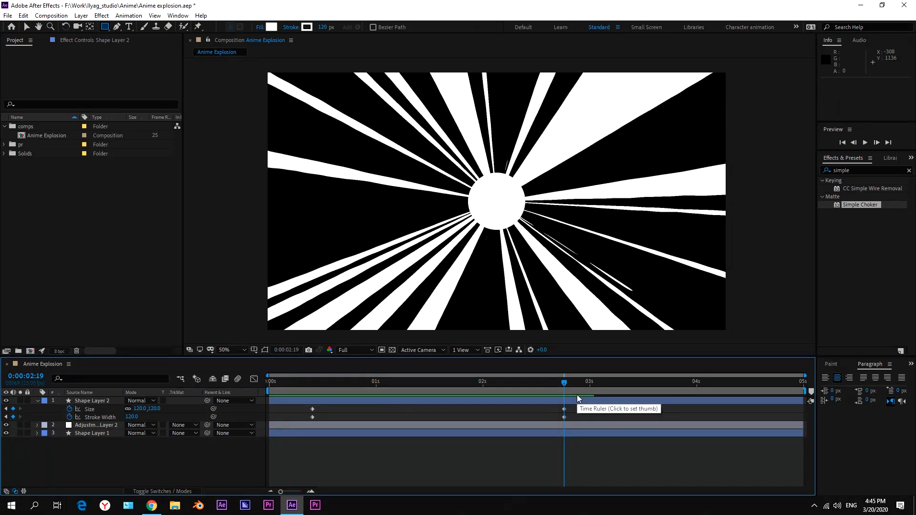
Keyframe Shape Layer 2 at 0:00:02:24 with a Stroke Width of 600 and an ellipse Size of 3000.
{"action": "left_click", "coordinate": [571, 381]}
{"action": "left_click_drag", "start_coordinate": [572, 382], "coordinate": [587, 387]}
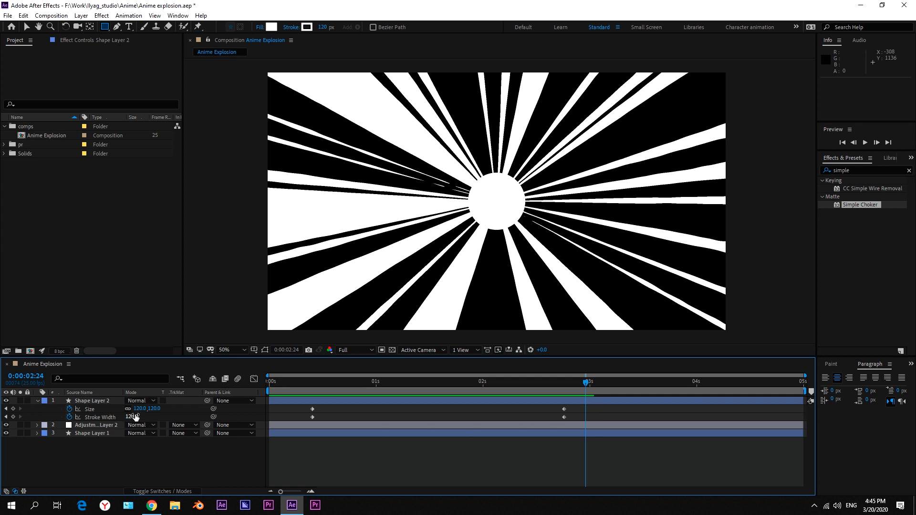
{"action": "left_click_drag", "start_coordinate": [139, 409], "coordinate": [617, 361]}
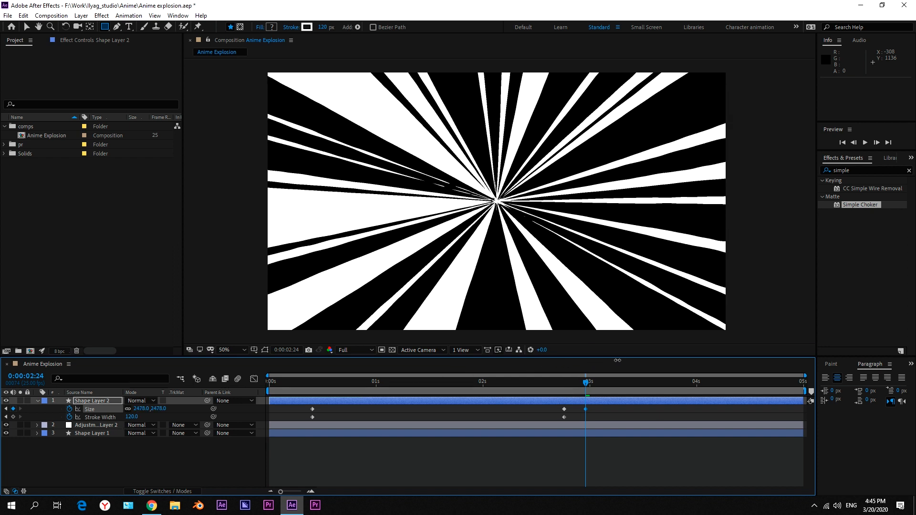
{"action": "left_click_drag", "start_coordinate": [132, 418], "coordinate": [191, 417]}
{"action": "left_click_drag", "start_coordinate": [311, 414], "coordinate": [426, 408]}
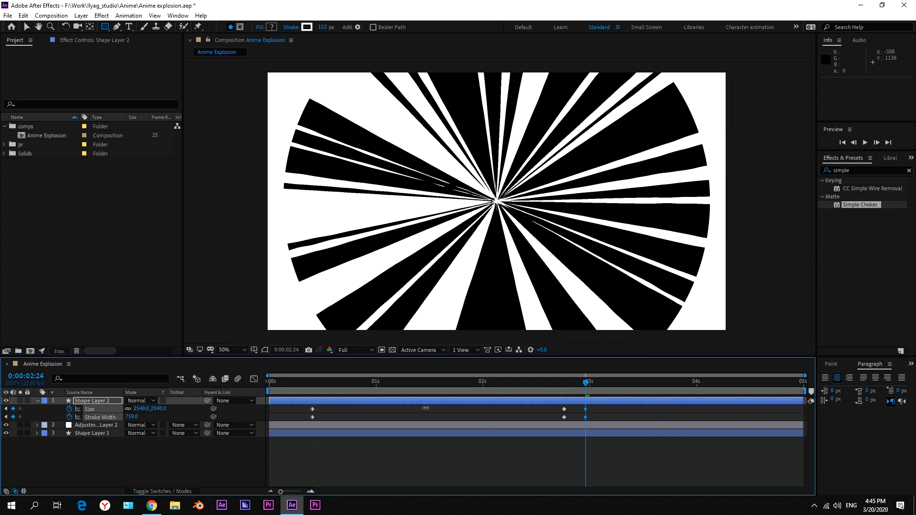
{"action": "left_click", "coordinate": [132, 417]}
{"action": "type", "text": "600"}
{"action": "key", "text": "Return"}
{"action": "left_click", "coordinate": [141, 409]}
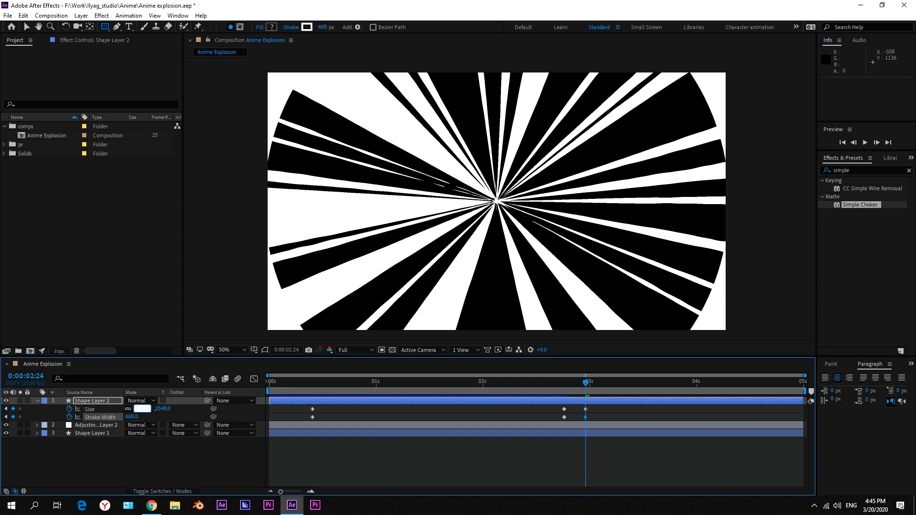
{"action": "type", "text": "3000"}
{"action": "key", "text": "Return"}
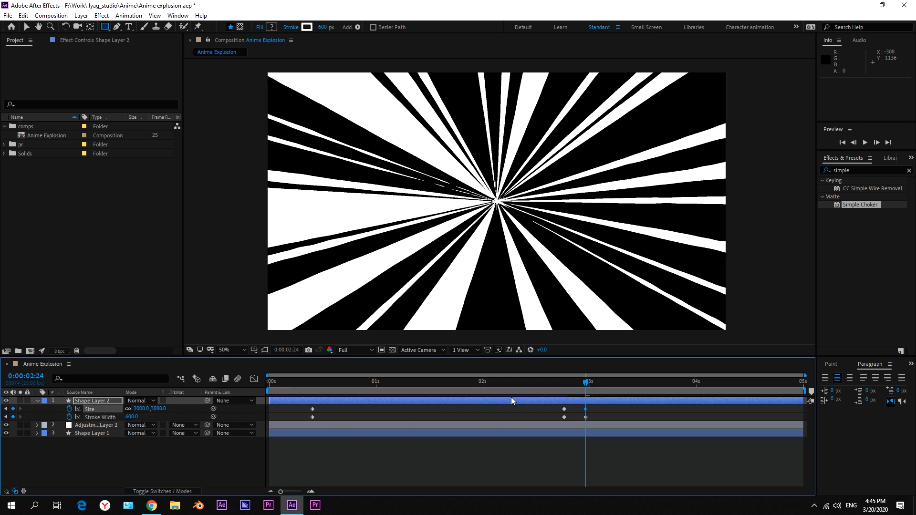
Check the expanding ring around 0:00:02:21 and apply the Turbulent Displace effect to Shape Layer 2.
{"action": "left_click", "coordinate": [598, 409]}
{"action": "left_click_drag", "start_coordinate": [591, 388], "coordinate": [572, 391]}
{"action": "left_click", "coordinate": [580, 399]}
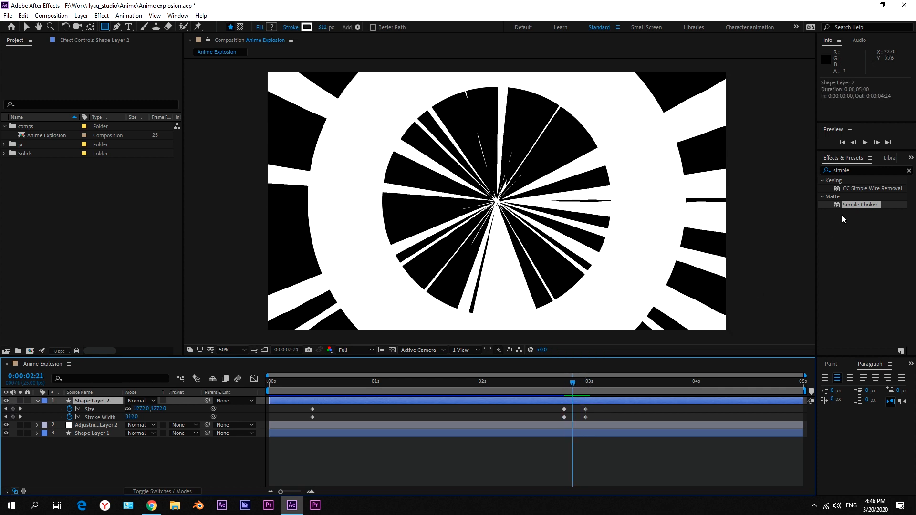
{"action": "left_click", "coordinate": [858, 167]}
{"action": "type", "text": "turb"}
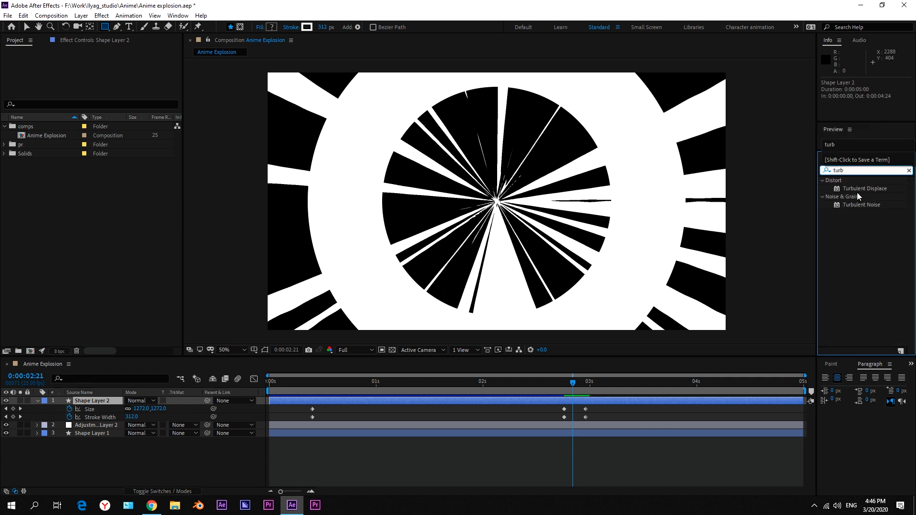
{"action": "left_click_drag", "start_coordinate": [857, 189], "coordinate": [564, 386]}
{"action": "key", "text": "v"}
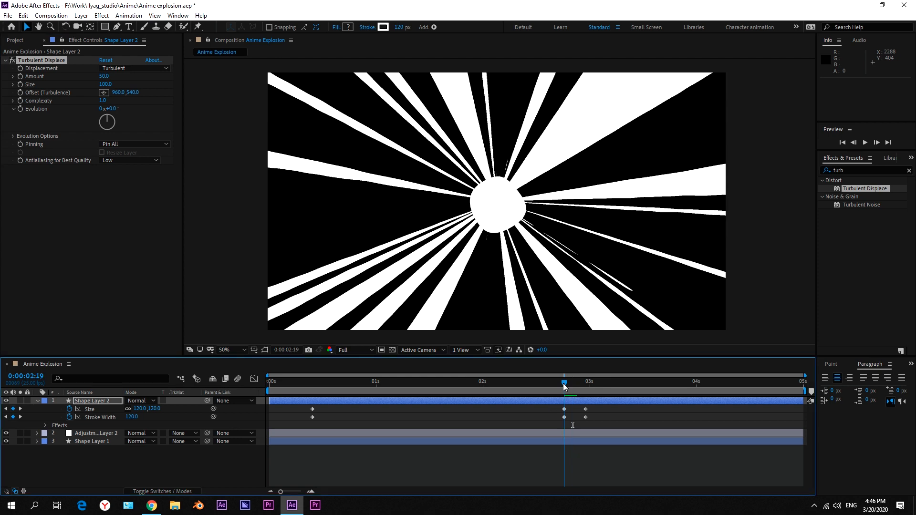
Keyframe the Turbulent Displace Amount from 0 at 0:00:02:19 to 90 at 0:00:02:24.
{"action": "left_click", "coordinate": [104, 75]}
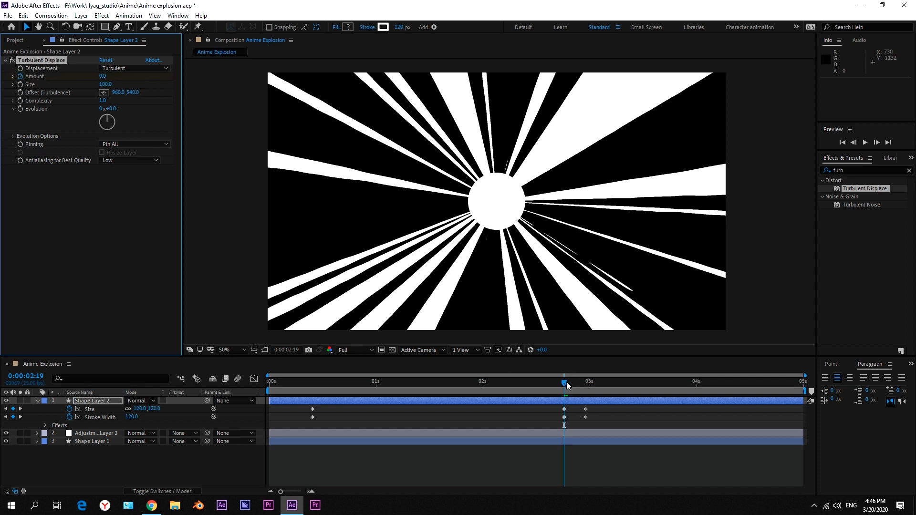
{"action": "left_click_drag", "start_coordinate": [564, 381], "coordinate": [586, 396]}
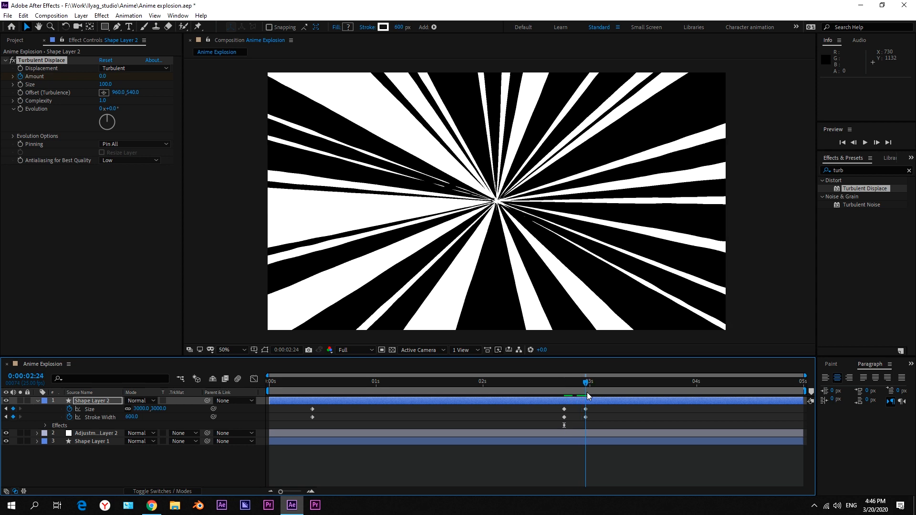
{"action": "left_click", "coordinate": [103, 77]}
{"action": "type", "text": "90"}
{"action": "key", "text": "Return"}
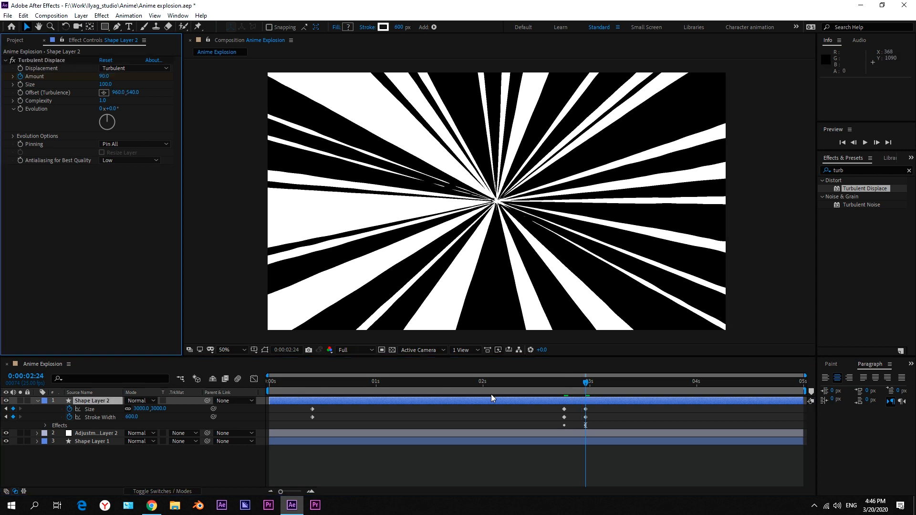
Try a Turbulent Displace Size of 120 and Complexity of 2, judging the ring at 0:00:02:21.
{"action": "left_click_drag", "start_coordinate": [584, 391], "coordinate": [572, 393]}
{"action": "left_click", "coordinate": [105, 84]}
{"action": "type", "text": "120"}
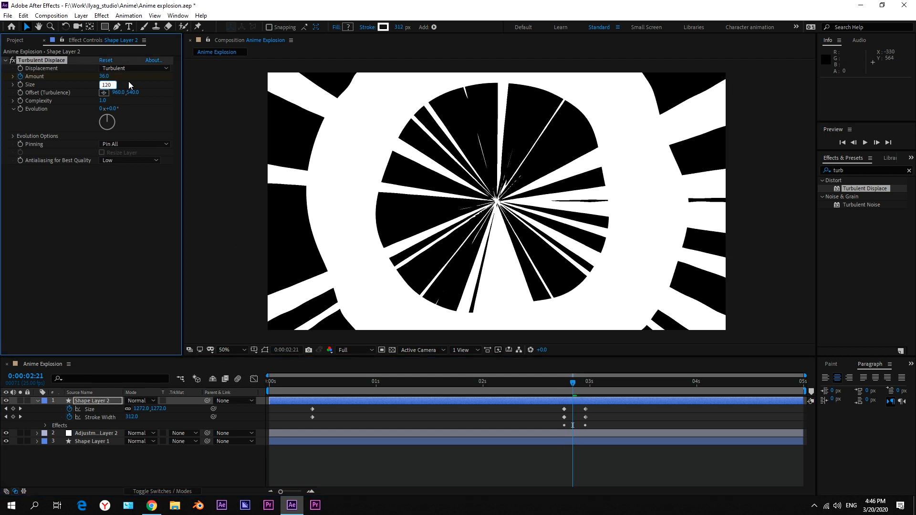
{"action": "key", "text": "Return"}
{"action": "type", "text": "2"}
{"action": "key", "text": "Return"}
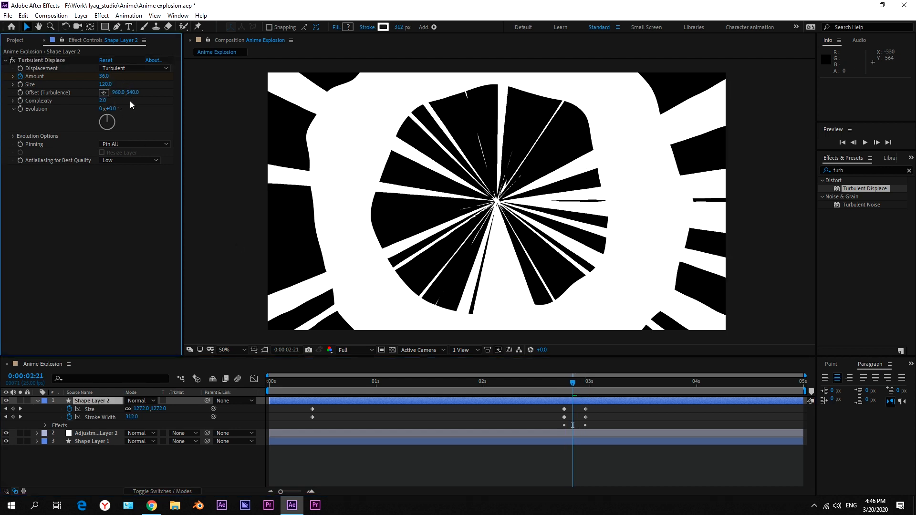
Preview the distorted ring animation and examine the frame at 0:00:02:22.
{"action": "left_click", "coordinate": [207, 470]}
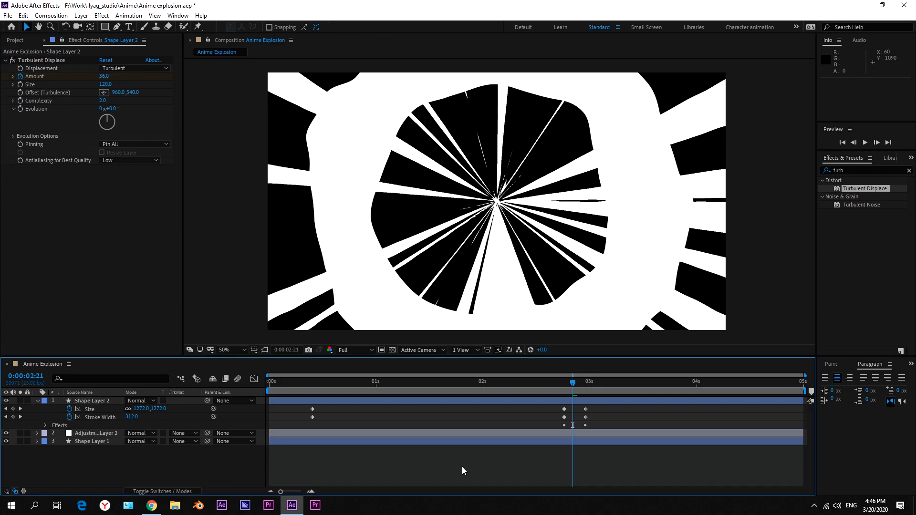
{"action": "key", "text": "space"}
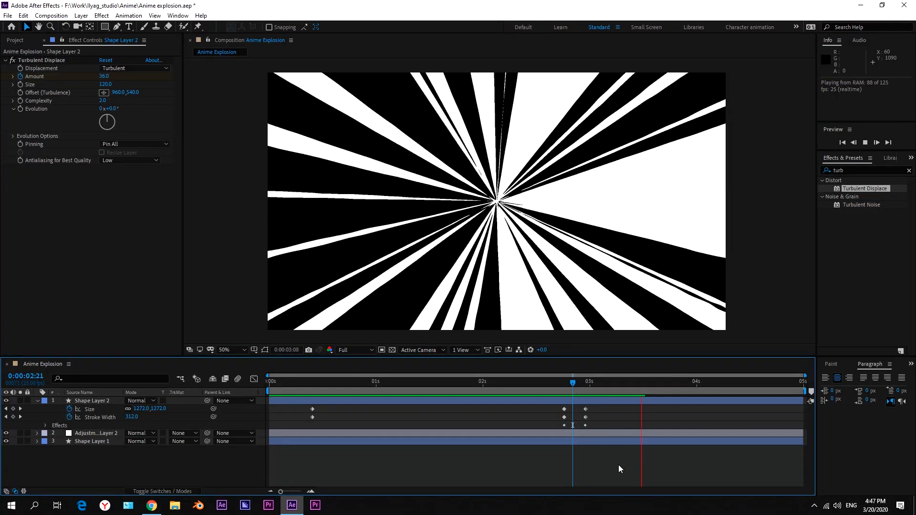
{"action": "left_click", "coordinate": [570, 387]}
{"action": "left_click_drag", "start_coordinate": [573, 381], "coordinate": [577, 385]}
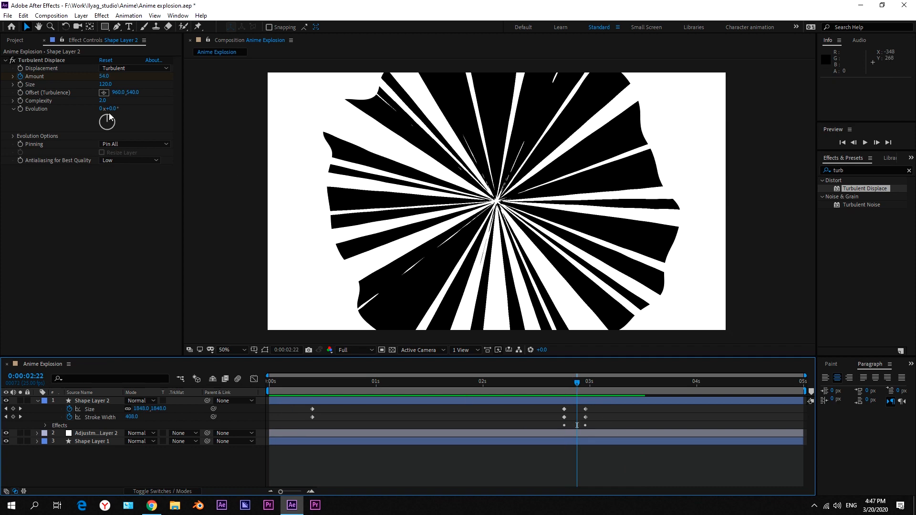
Set the Turbulent Displace Complexity to 1 and Size to 100, and check the ring through 0:00:02:23.
{"action": "left_click", "coordinate": [129, 103]}
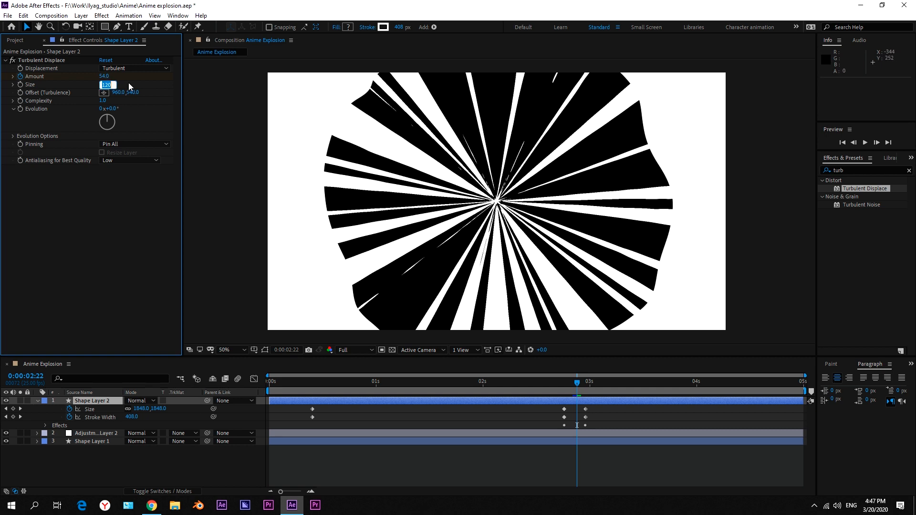
{"action": "type", "text": "100"}
{"action": "key", "text": "Return"}
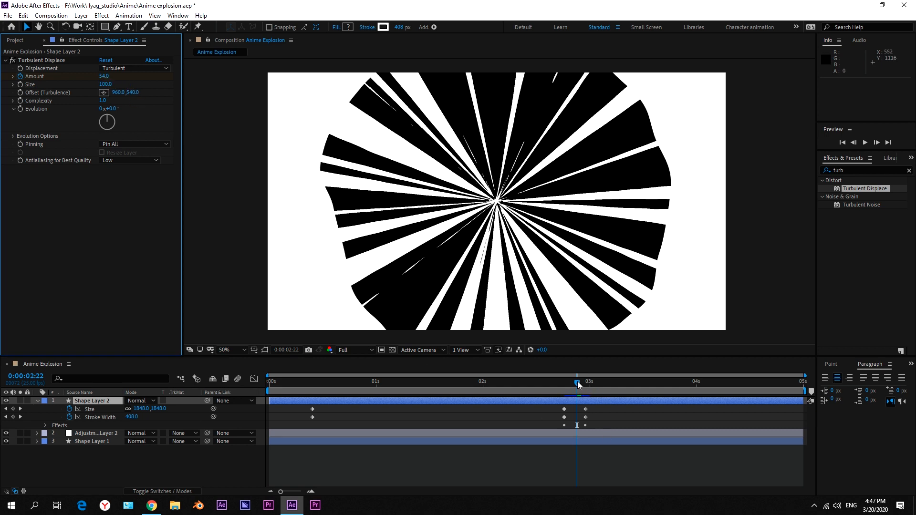
{"action": "mouse_move", "coordinate": [577, 384]}
{"action": "left_mouse_down"}
{"action": "mouse_move", "coordinate": [564, 384]}
{"action": "mouse_move", "coordinate": [582, 393]}
{"action": "left_mouse_up"}
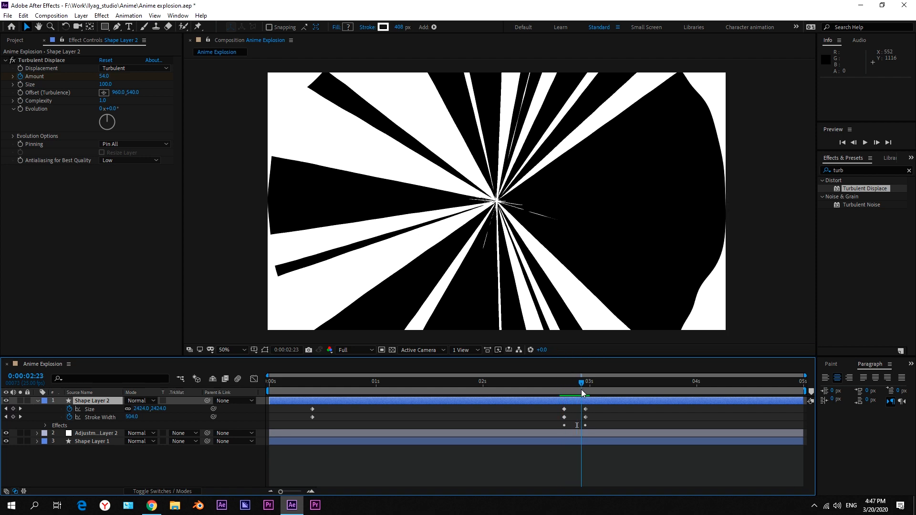
Keyframe Shape Layer 1's Wiggle Paths Wiggles/Second at 0 at 0:00:02:18 and 10 at 0:00:02:19.
{"action": "left_click", "coordinate": [204, 463]}
{"action": "left_click_drag", "start_coordinate": [585, 386], "coordinate": [600, 390]}
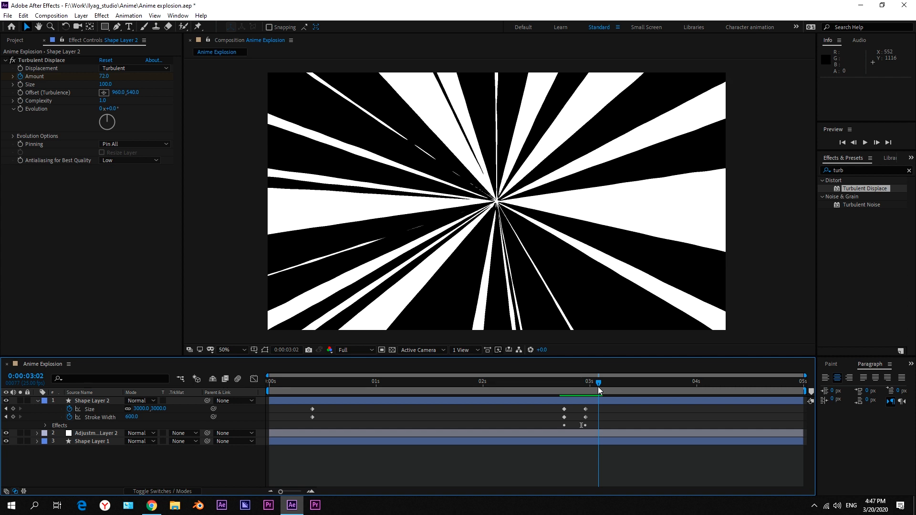
{"action": "left_click", "coordinate": [105, 438]}
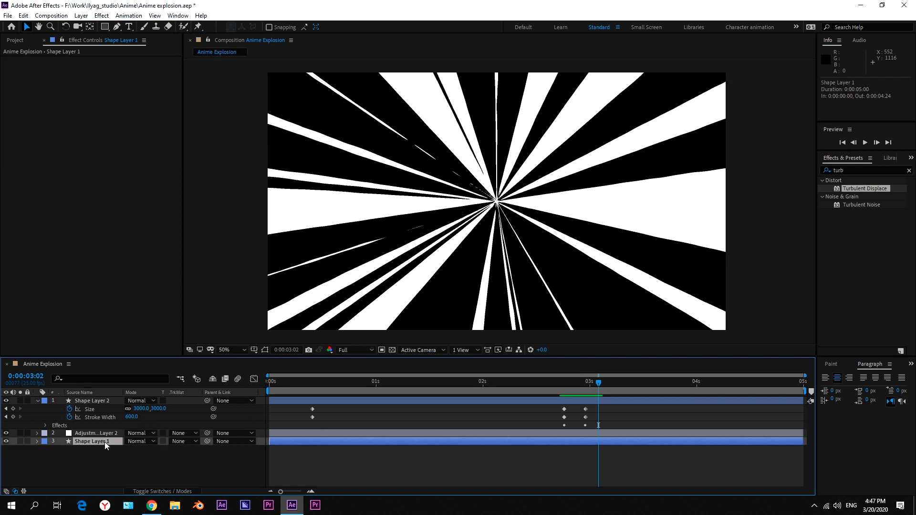
{"action": "left_click", "coordinate": [37, 442]}
{"action": "left_click", "coordinate": [75, 426]}
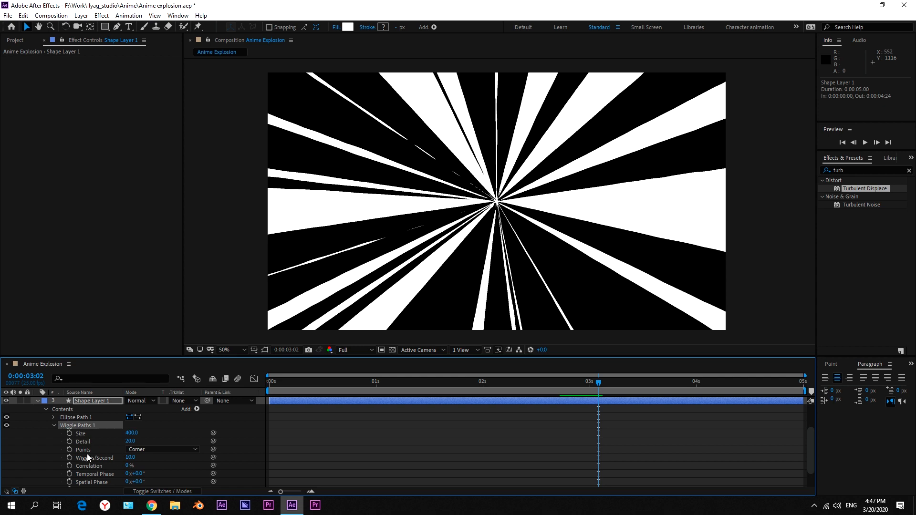
{"action": "left_click", "coordinate": [68, 458]}
{"action": "left_click_drag", "start_coordinate": [599, 382], "coordinate": [562, 397]}
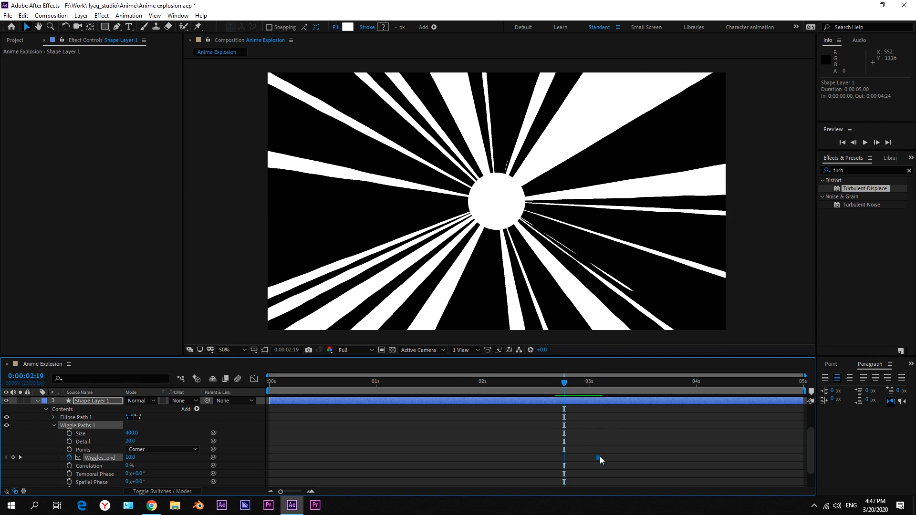
{"action": "left_click_drag", "start_coordinate": [599, 458], "coordinate": [565, 459]}
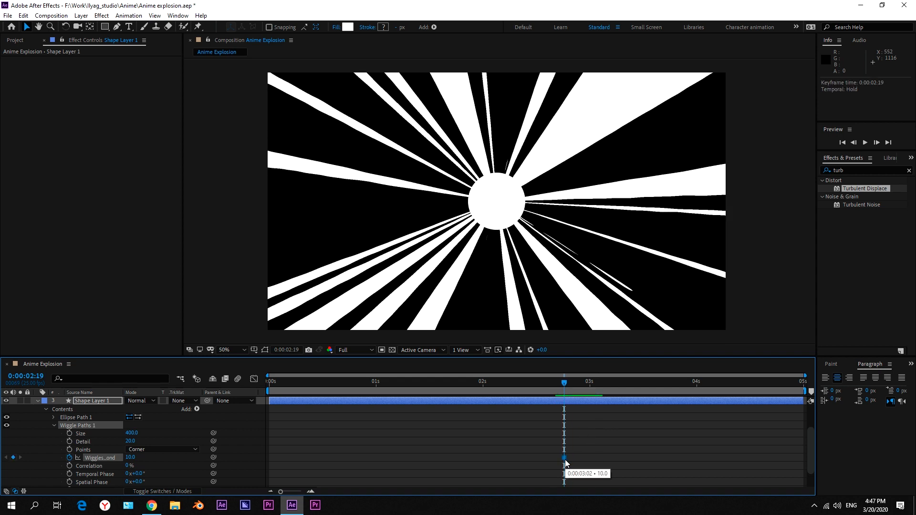
{"action": "left_click", "coordinate": [561, 382]}
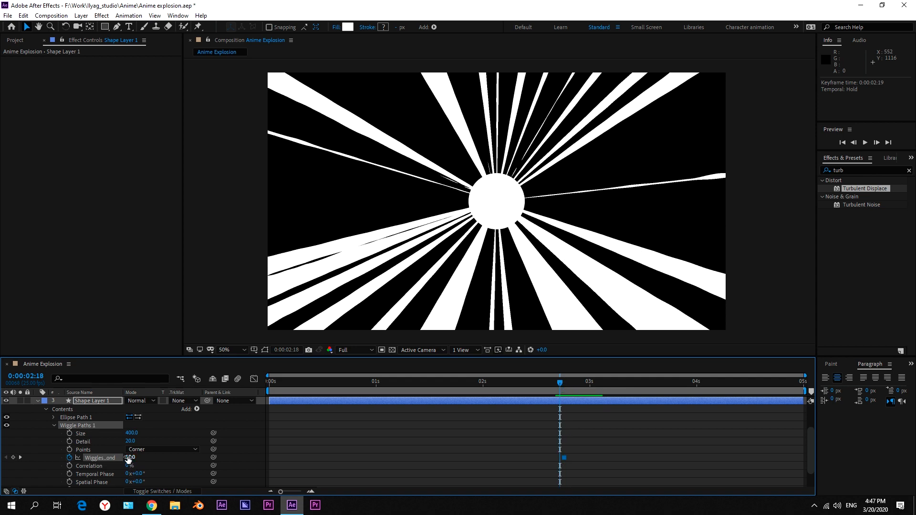
{"action": "left_click", "coordinate": [345, 430]}
Preview the animation from about the two-second mark, restore the full work area, and collapse the expanded layers.
{"action": "left_click_drag", "start_coordinate": [266, 391], "coordinate": [477, 392]}
{"action": "key", "text": "space"}
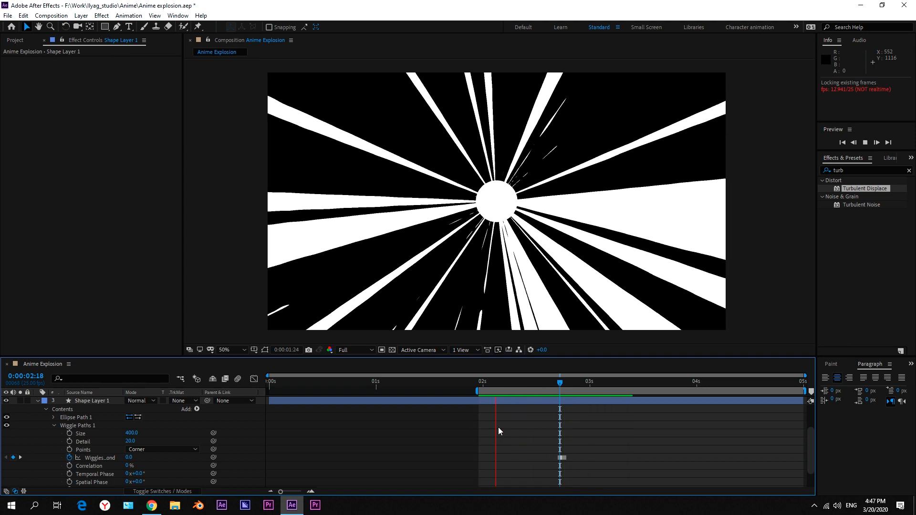
{"action": "key", "text": "space"}
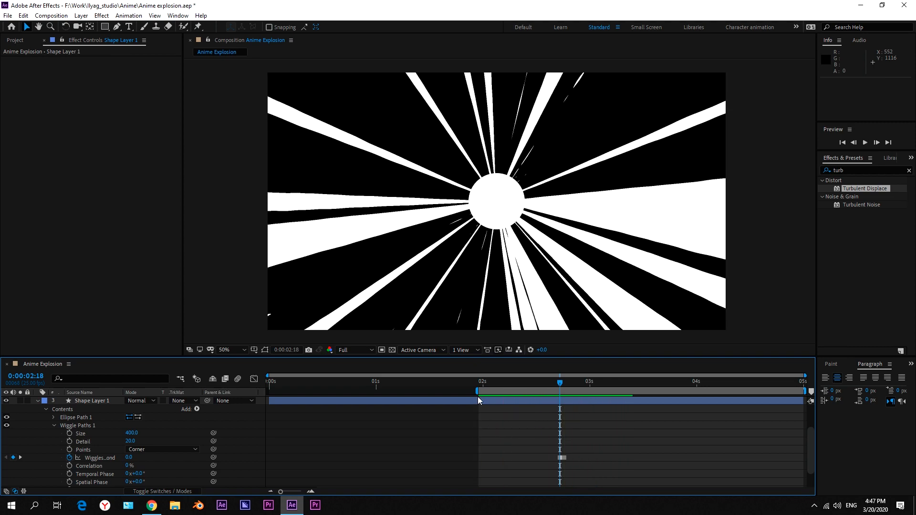
{"action": "left_click_drag", "start_coordinate": [475, 392], "coordinate": [111, 389]}
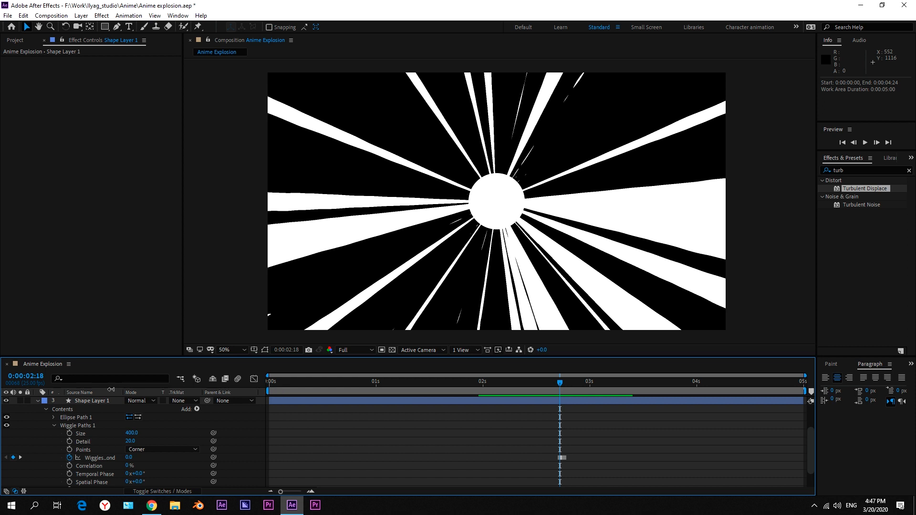
{"action": "left_click", "coordinate": [37, 401]}
{"action": "left_click", "coordinate": [36, 400]}
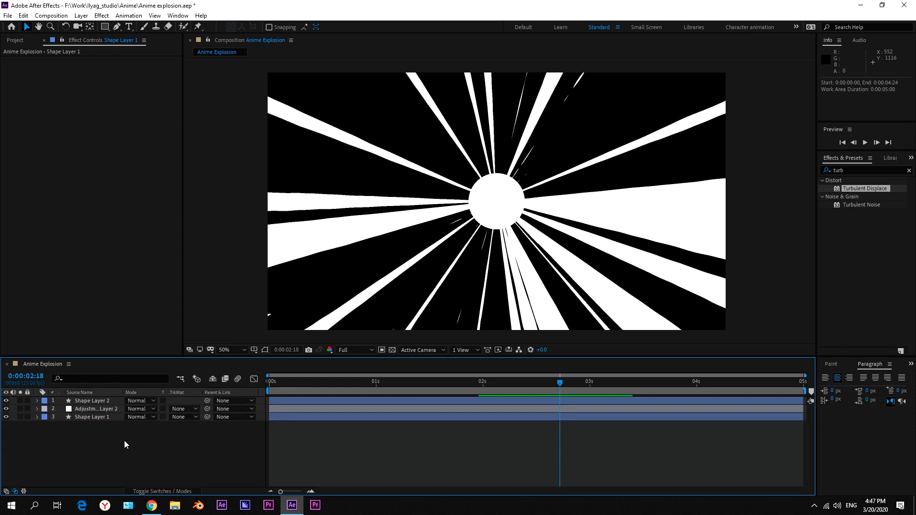
Enable Simple Choker on Adjustment Layer 2 and keyframe its Choke Matte and the Optics Compensation Field Of View at 0:00:01:13.
{"action": "mouse_move", "coordinate": [560, 382]}
{"action": "left_mouse_down"}
{"action": "mouse_move", "coordinate": [216, 392]}
{"action": "mouse_move", "coordinate": [431, 396]}
{"action": "left_mouse_up"}
{"action": "left_click", "coordinate": [99, 409]}
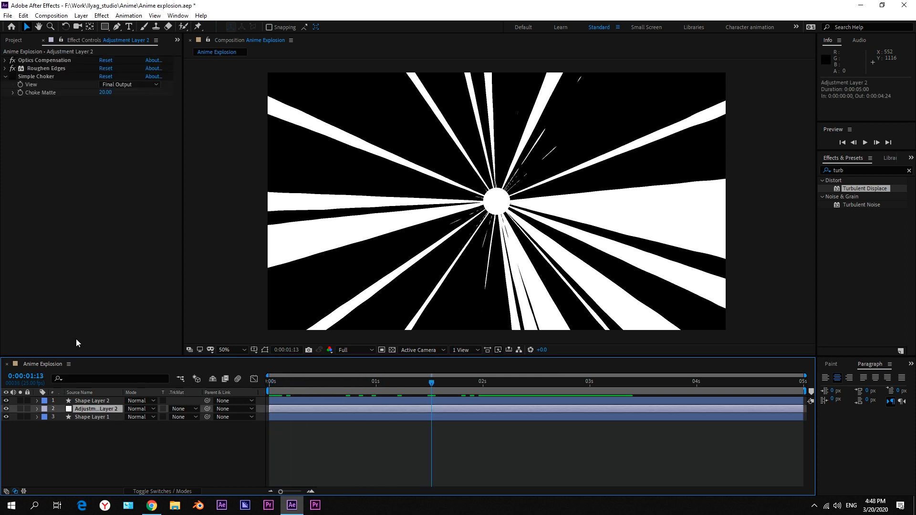
{"action": "left_click", "coordinate": [13, 76]}
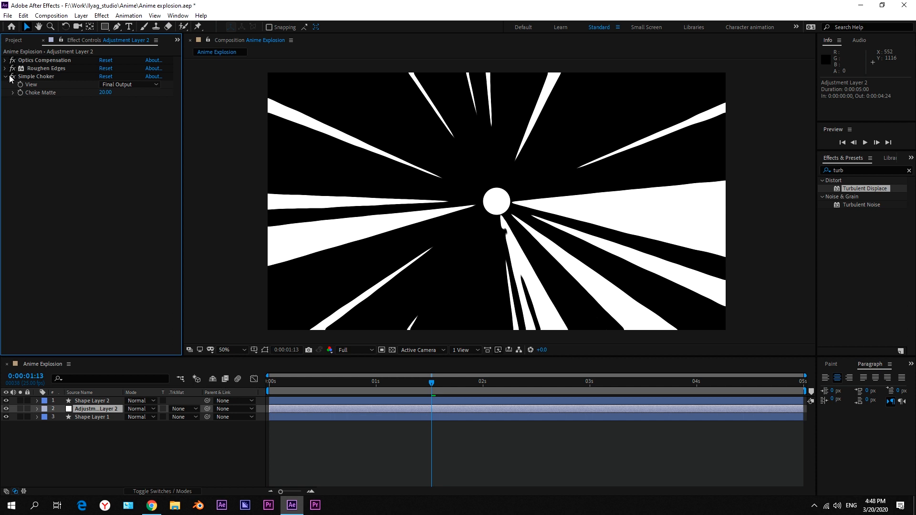
{"action": "left_click", "coordinate": [6, 60]}
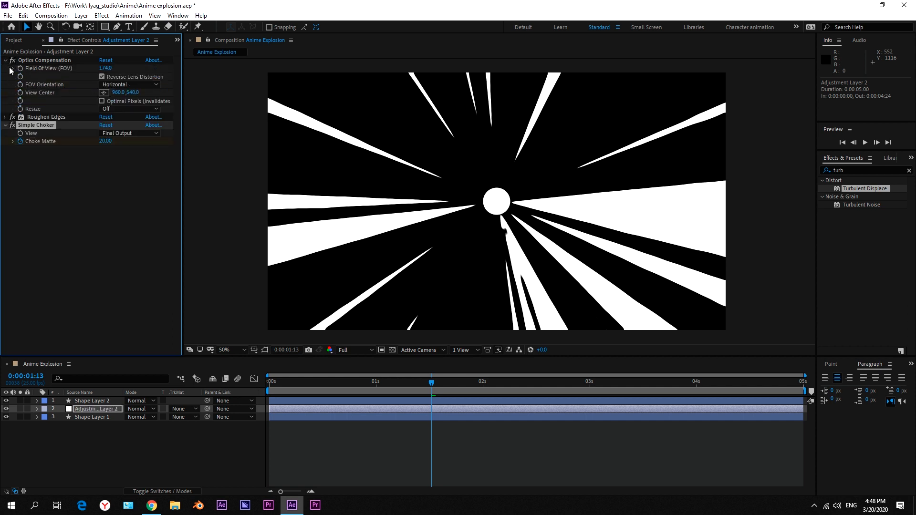
{"action": "left_click", "coordinate": [21, 68]}
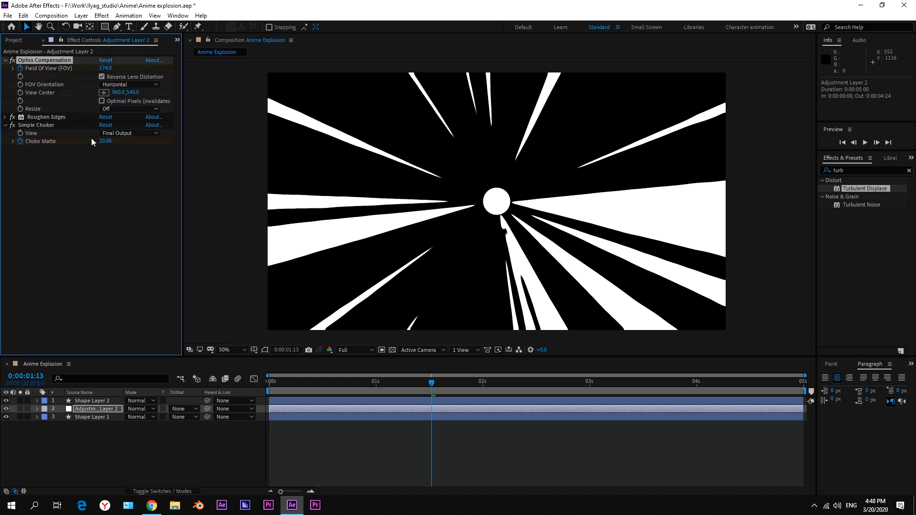
{"action": "key", "text": "u"}
{"action": "left_click", "coordinate": [471, 423]}
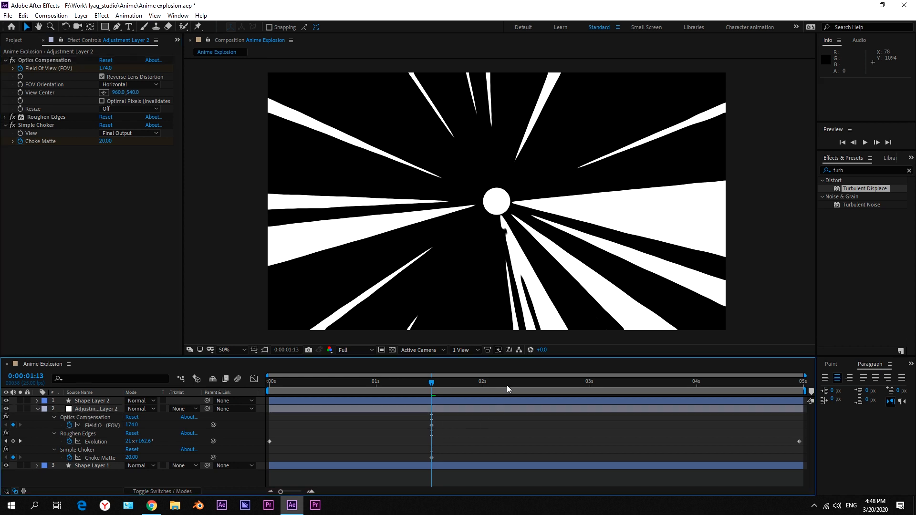
Move the Choke Matte keyframe to 0:00:02:20.
{"action": "left_click_drag", "start_coordinate": [507, 385], "coordinate": [569, 387]}
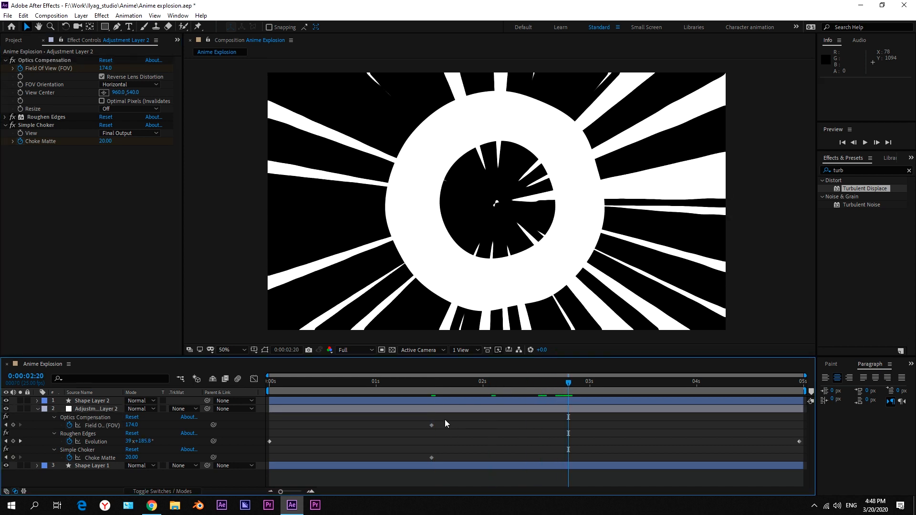
{"action": "left_click", "coordinate": [431, 425]}
{"action": "left_click", "coordinate": [432, 425]}
{"action": "left_click_drag", "start_coordinate": [431, 456], "coordinate": [568, 465]}
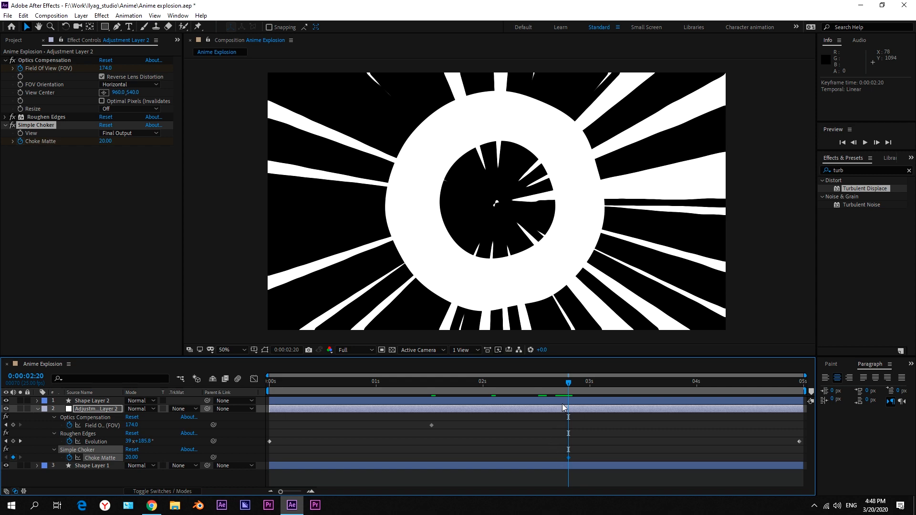
Set the Simple Choker's Choke Matte to 80 at 0:00:03:23.
{"action": "left_click_drag", "start_coordinate": [584, 385], "coordinate": [688, 394]}
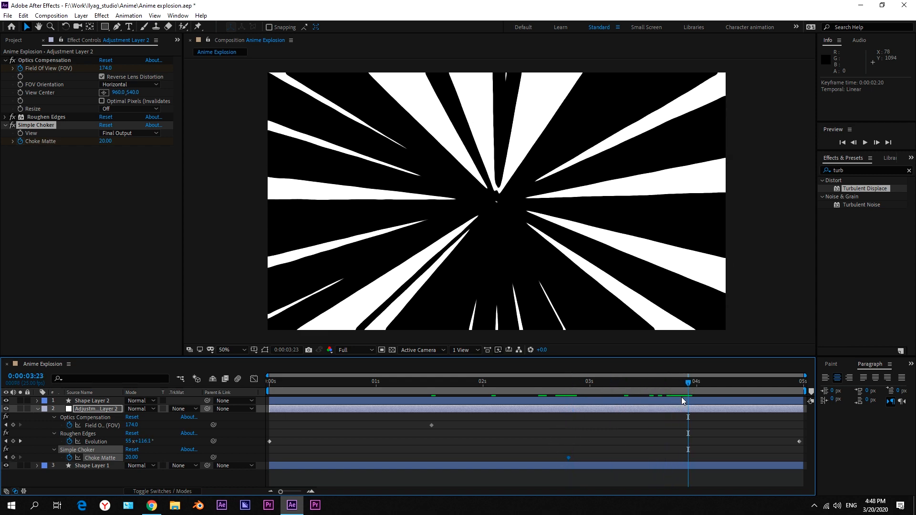
{"action": "left_click_drag", "start_coordinate": [132, 457], "coordinate": [350, 444]}
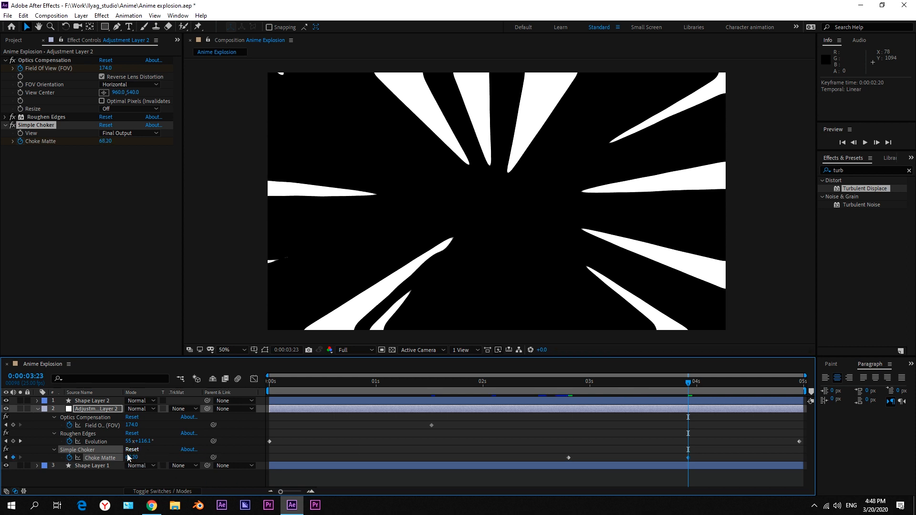
{"action": "left_click", "coordinate": [131, 458]}
{"action": "type", "text": "80"}
{"action": "key", "text": "Return"}
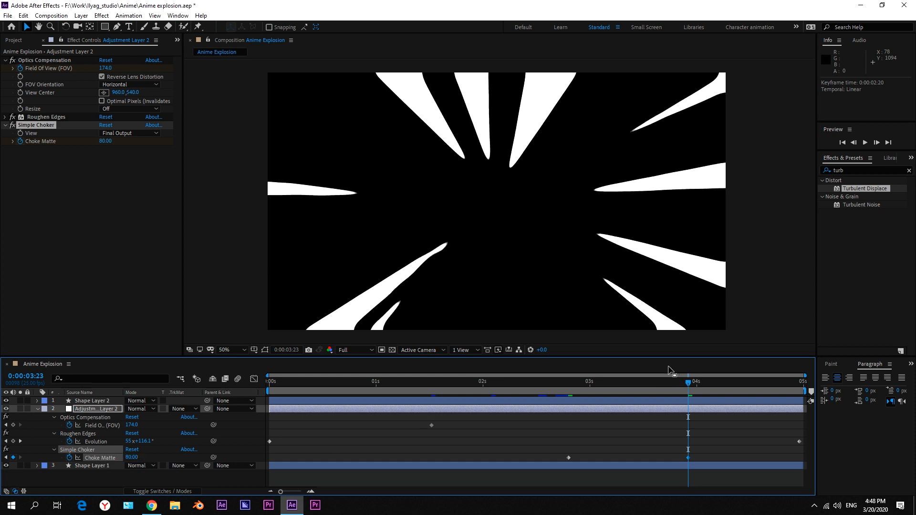
Set the Choke Matte keyframe at 0:00:02:20 to 0.
{"action": "left_click_drag", "start_coordinate": [669, 380], "coordinate": [571, 393]}
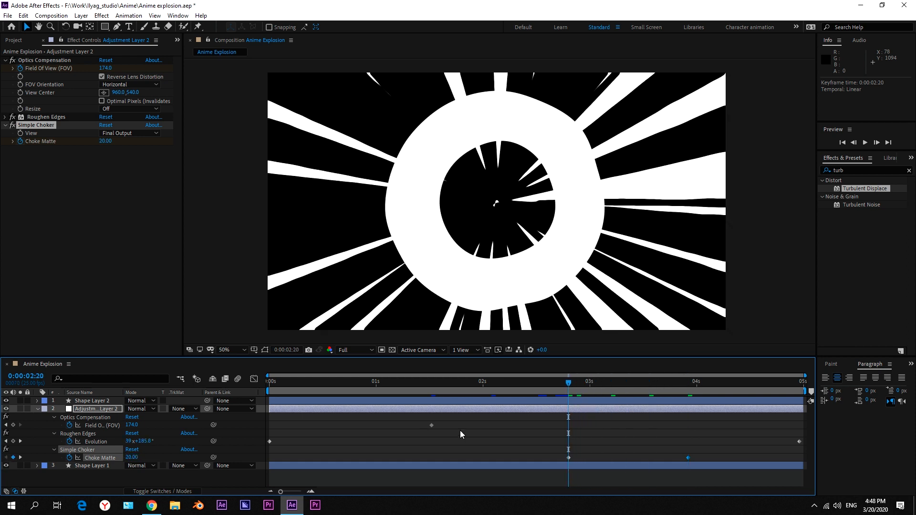
{"action": "left_click", "coordinate": [132, 457]}
{"action": "type", "text": "0"}
{"action": "left_click", "coordinate": [156, 456]}
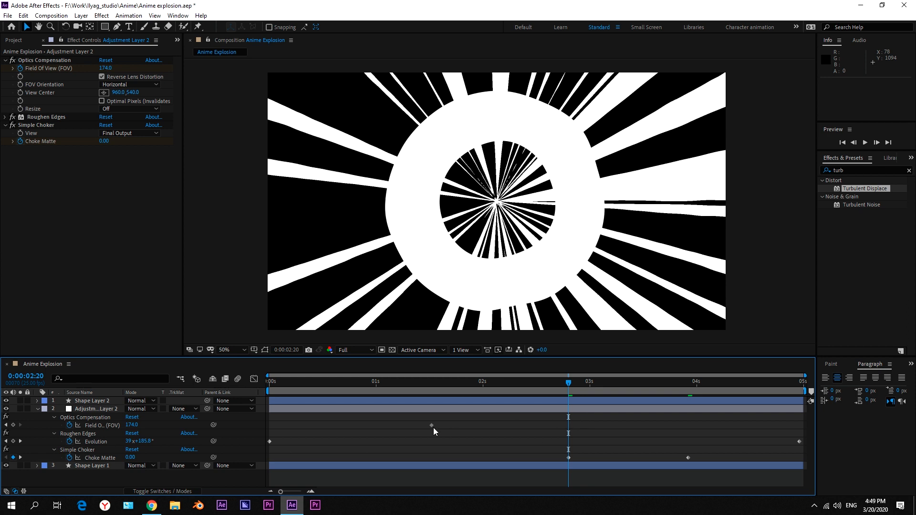
Move the Field Of View keyframe to 0:00:03:01 and set Field Of View to 140 at 0:00:03:23.
{"action": "left_click_drag", "start_coordinate": [431, 425], "coordinate": [602, 435]}
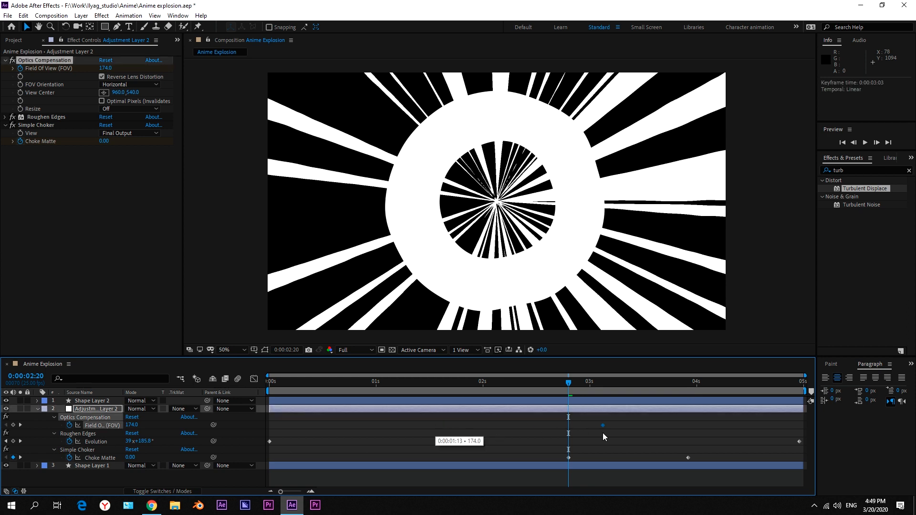
{"action": "left_click_drag", "start_coordinate": [572, 381], "coordinate": [686, 393]}
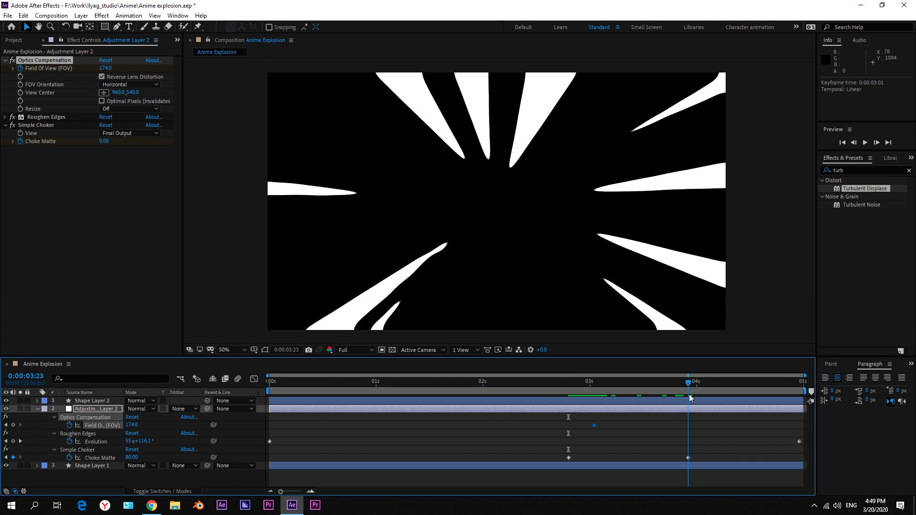
{"action": "left_click_drag", "start_coordinate": [136, 426], "coordinate": [77, 425]}
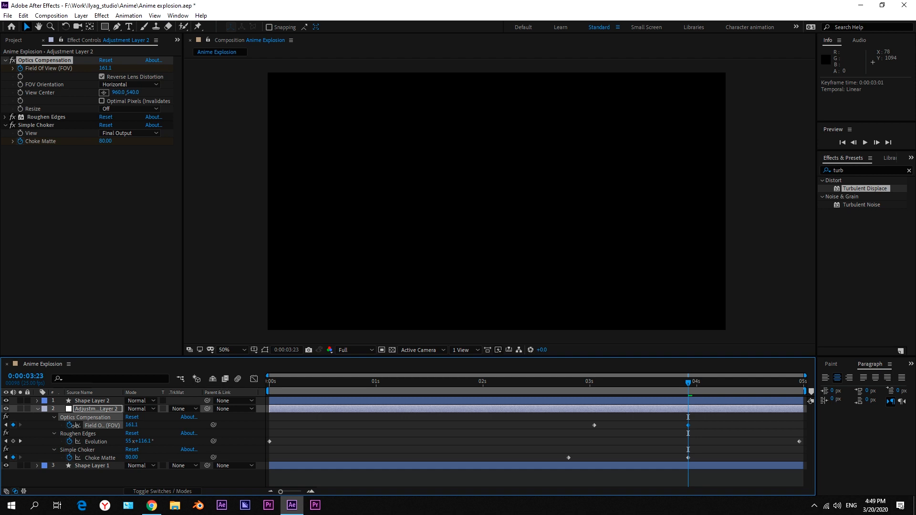
{"action": "left_click", "coordinate": [132, 424]}
{"action": "type", "text": "140"}
{"action": "left_click", "coordinate": [155, 422]}
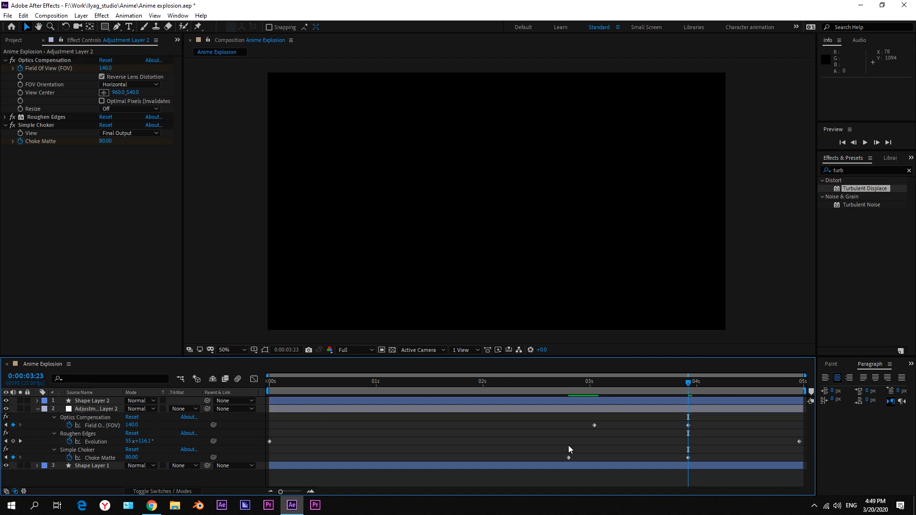
Scrub back to 0:00:01:03 and reveal the keyframed properties of Shape Layer 2.
{"action": "left_click_drag", "start_coordinate": [687, 382], "coordinate": [385, 392]}
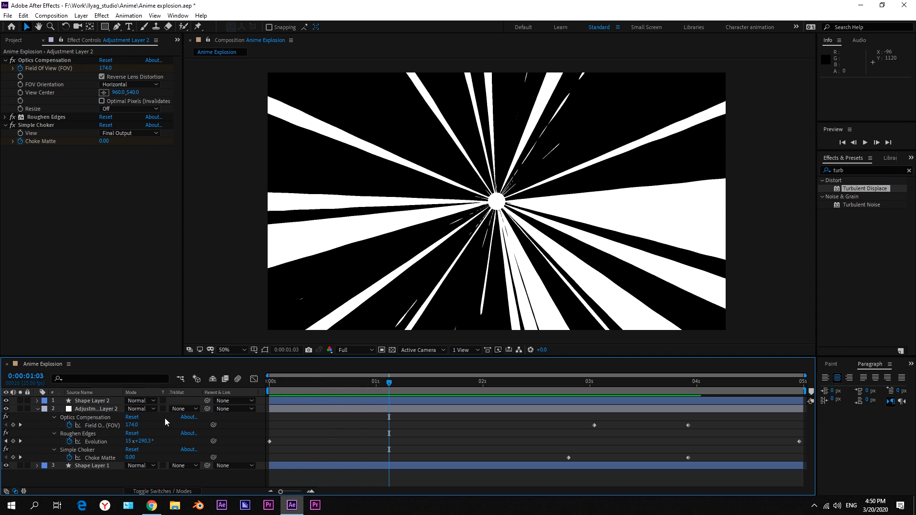
{"action": "left_click", "coordinate": [91, 401]}
{"action": "key", "text": "u"}
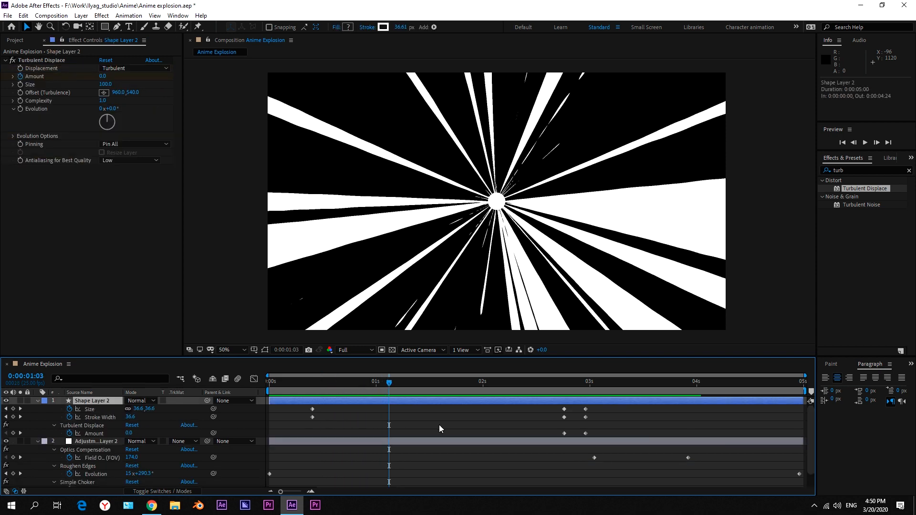
Keyframe the Scale of Shape Layer 1 at 100% at 0:00:00:18.
{"action": "scroll", "coordinate": [438, 425], "scroll_direction": "down", "scroll_amount": 2}
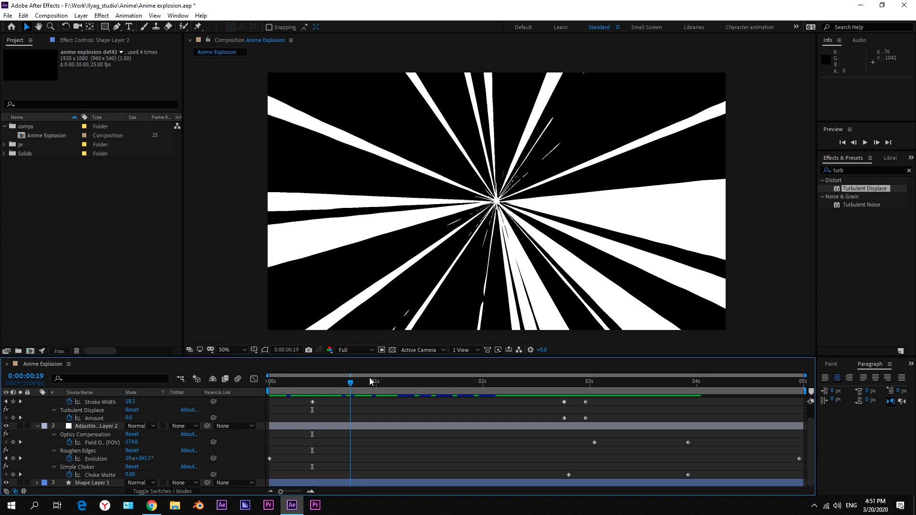
{"action": "left_click", "coordinate": [347, 381]}
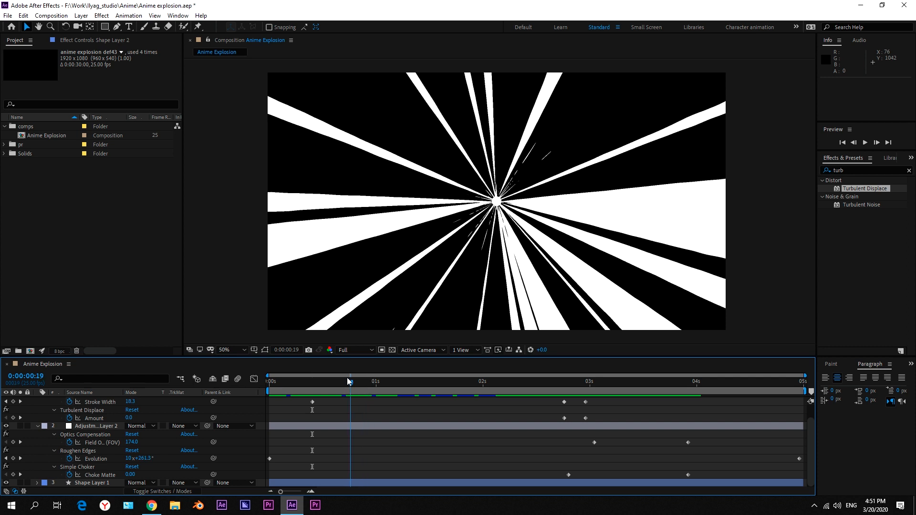
{"action": "left_click", "coordinate": [95, 481]}
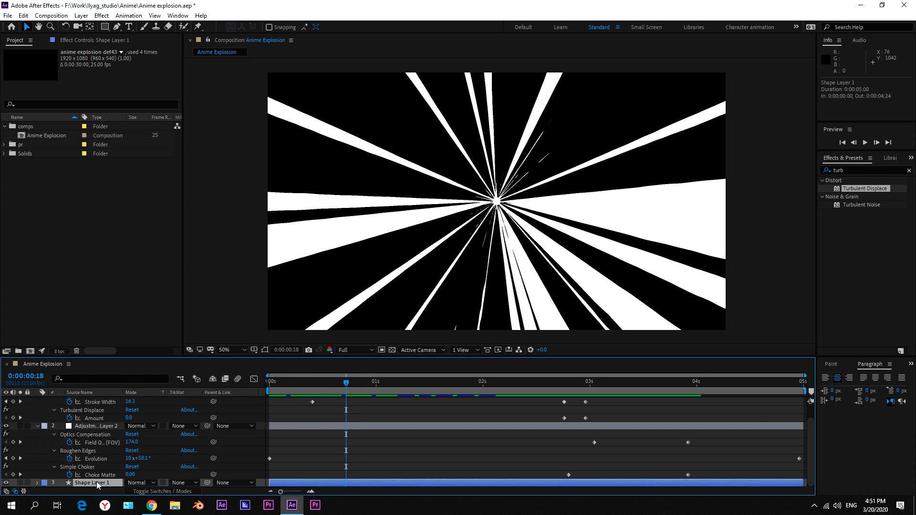
{"action": "key", "text": "s"}
{"action": "left_click", "coordinate": [61, 483]}
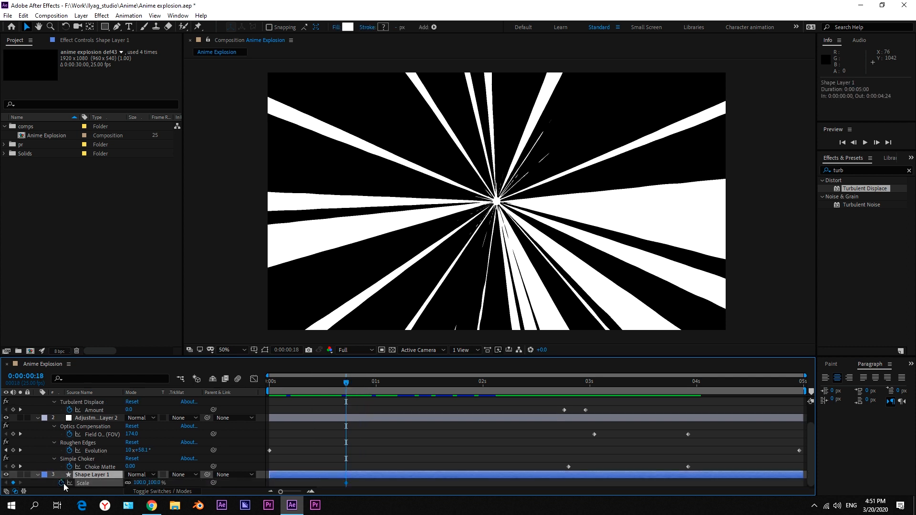
Set the Scale of Shape Layer 1 to 0% at 0:00:00:05.
{"action": "left_click_drag", "start_coordinate": [337, 383], "coordinate": [290, 389]}
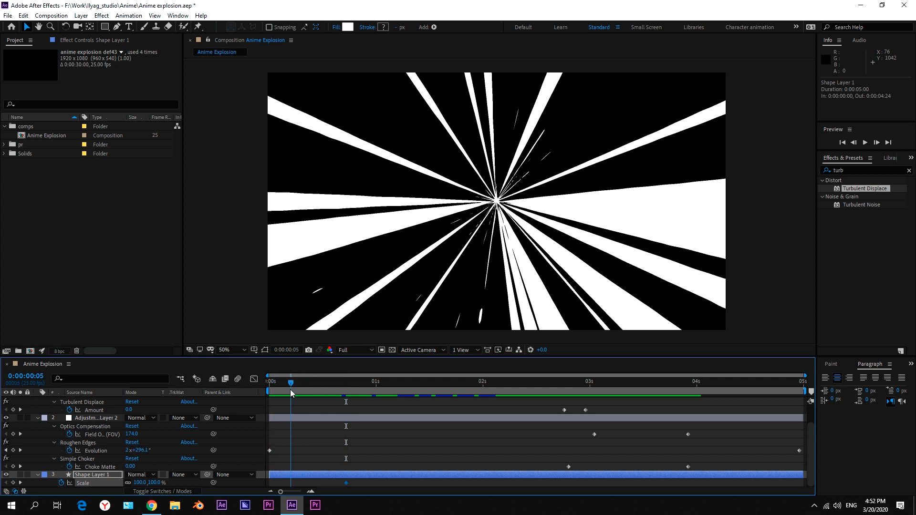
{"action": "left_click", "coordinate": [137, 482]}
{"action": "type", "text": "0"}
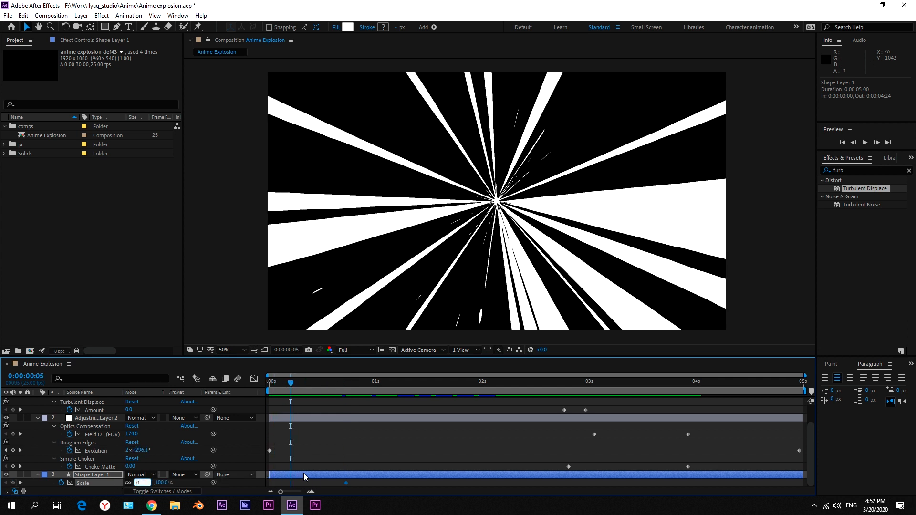
{"action": "key", "text": "Return"}
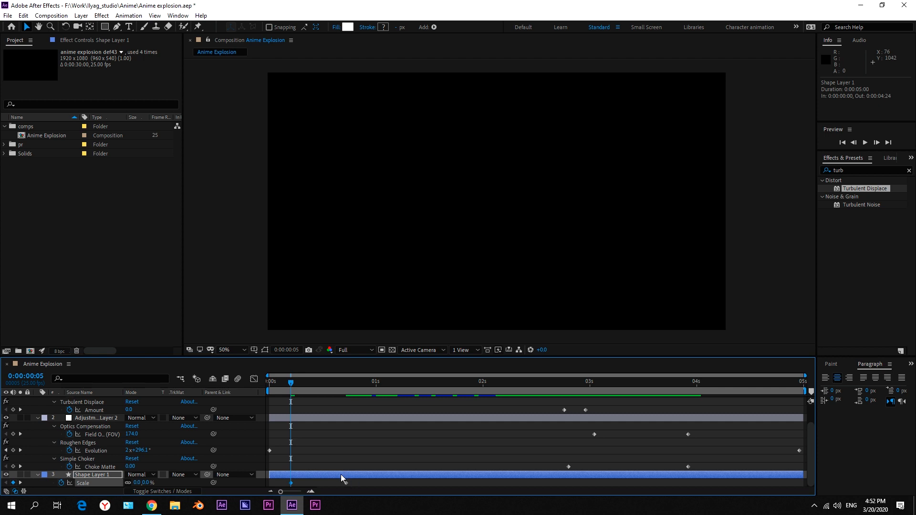
Move the 100% Scale keyframe of Shape Layer 1 to 0:00:01:18 and preview the animation from the start.
{"action": "left_click_drag", "start_coordinate": [347, 382], "coordinate": [454, 394]}
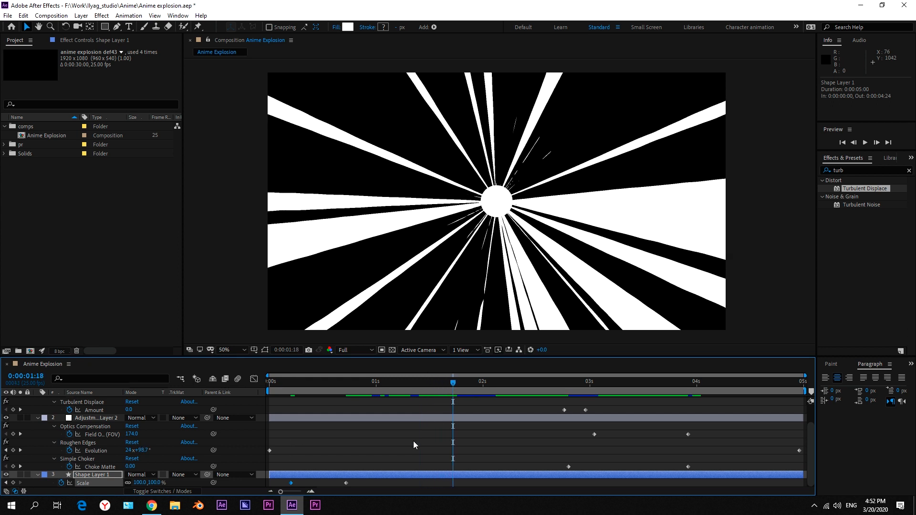
{"action": "left_click_drag", "start_coordinate": [380, 485], "coordinate": [451, 488]}
{"action": "left_click", "coordinate": [457, 486]}
{"action": "left_click_drag", "start_coordinate": [452, 384], "coordinate": [259, 409]}
{"action": "key", "text": "space"}
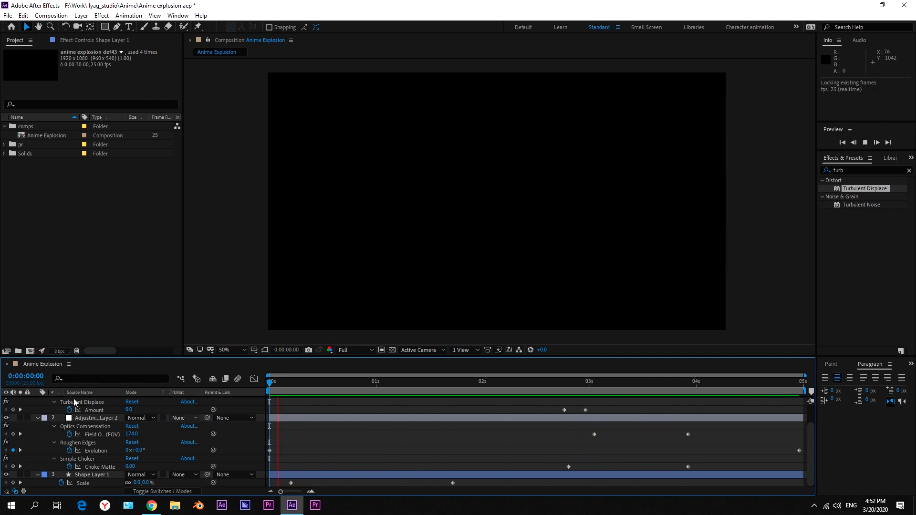
{"action": "key", "text": "space"}
{"action": "key", "text": "u"}
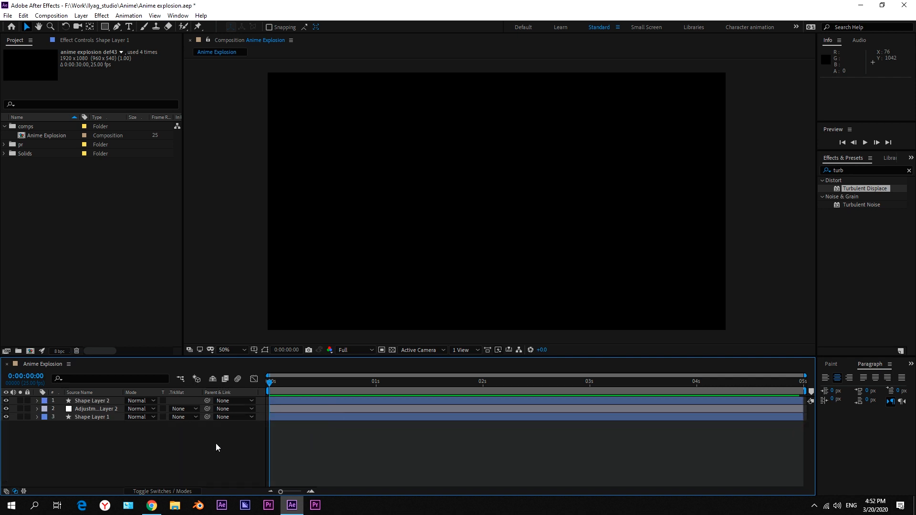
Duplicate the Anime Explosion composition and rename the copy "Anime Explosion color".
{"action": "left_click", "coordinate": [42, 133]}
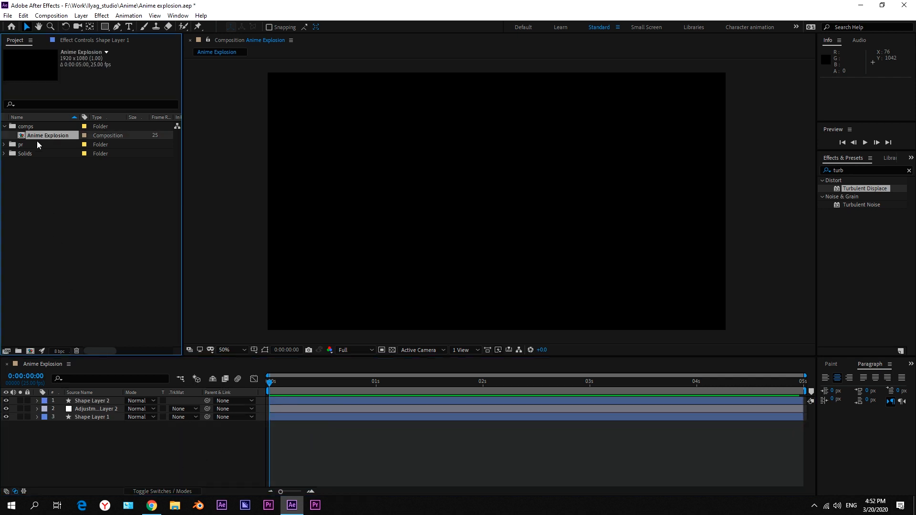
{"action": "key", "text": "ctrl+d"}
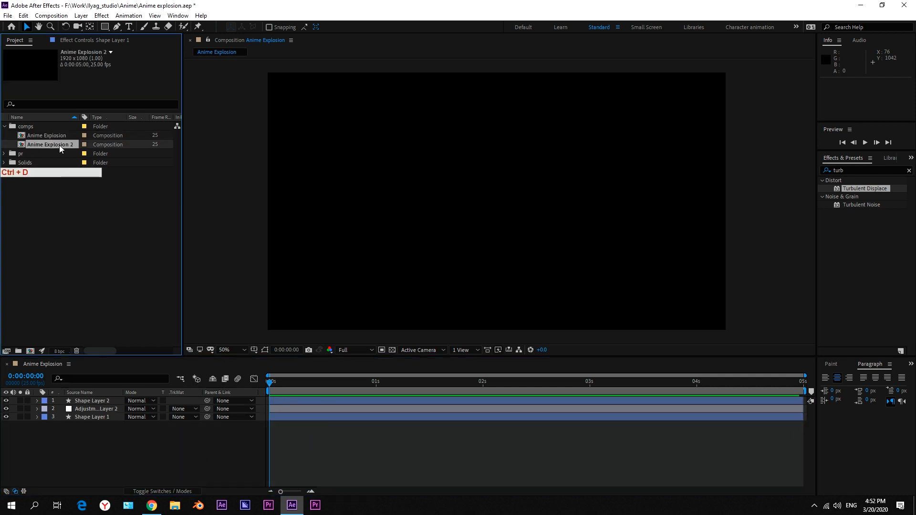
{"action": "left_click", "coordinate": [76, 143]}
{"action": "key", "text": "BackSpace"}
{"action": "key", "text": "BackSpace"}
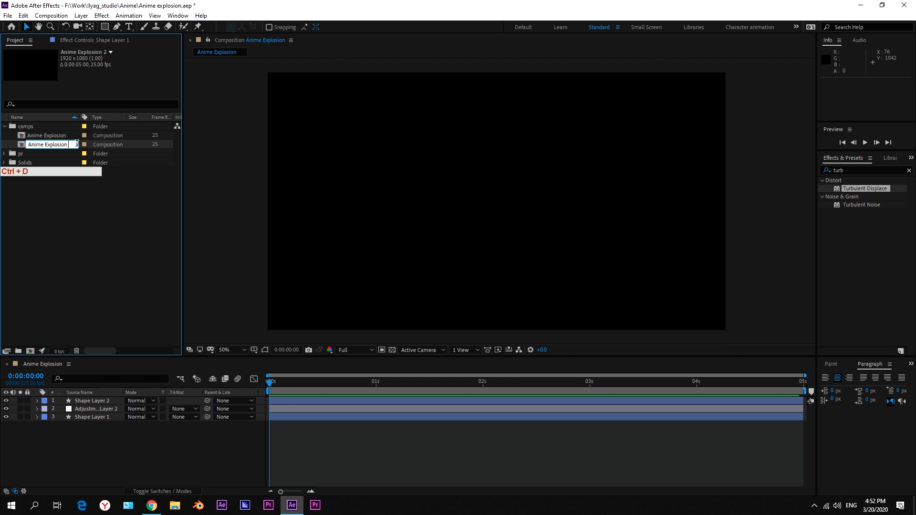
{"action": "type", "text": "color"}
{"action": "key", "text": "Return"}
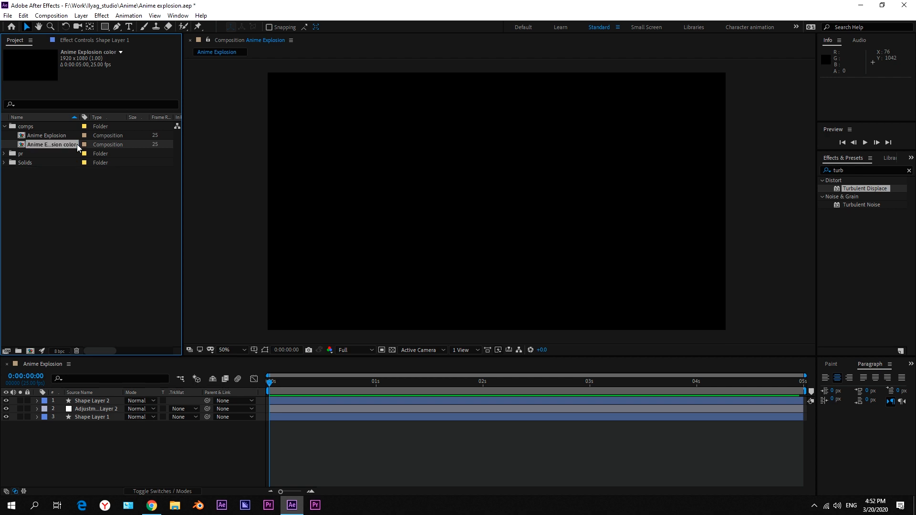
Replace all layers in Anime Explosion color with the nested Anime Explosion composition and go to 0:00:01:11.
{"action": "double_click", "coordinate": [67, 144]}
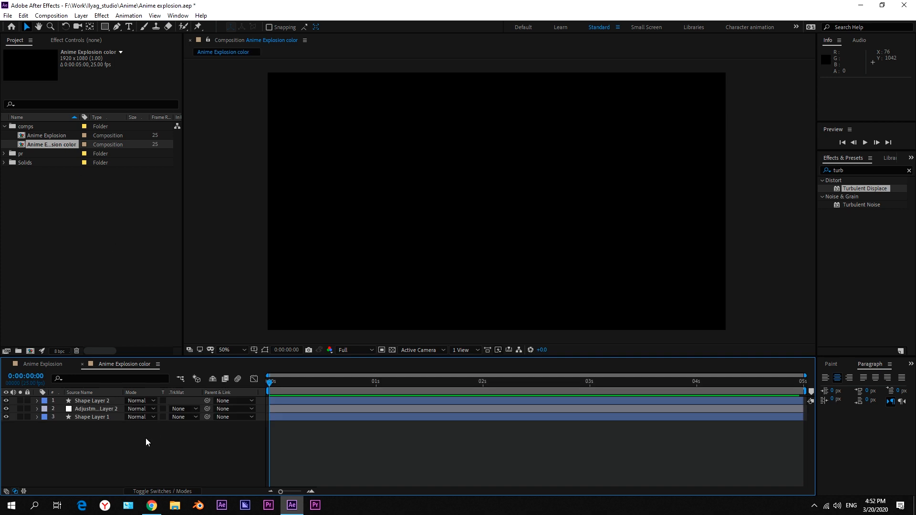
{"action": "key", "text": "ctrl+a"}
{"action": "key", "text": "Delete"}
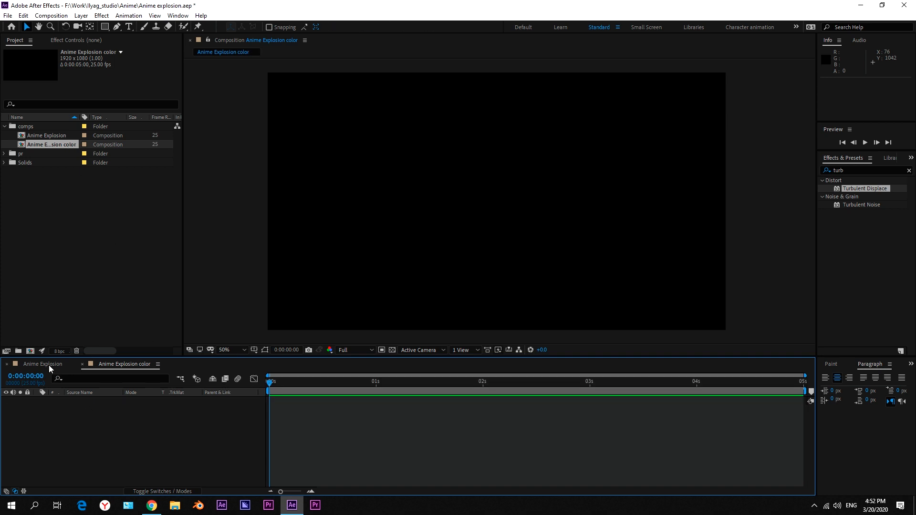
{"action": "left_click", "coordinate": [65, 135]}
{"action": "left_click_drag", "start_coordinate": [65, 137], "coordinate": [143, 413]}
{"action": "left_click_drag", "start_coordinate": [267, 383], "coordinate": [427, 389]}
{"action": "left_click", "coordinate": [95, 436]}
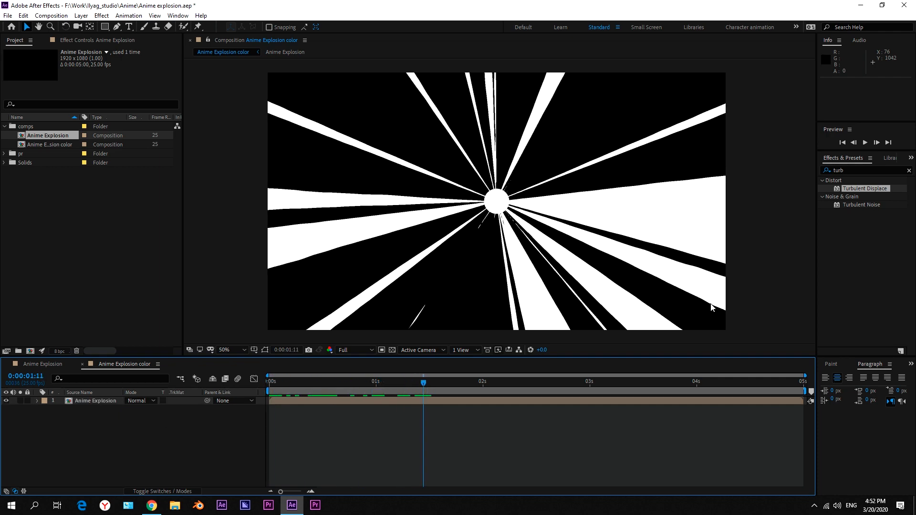
Find the Fill effect and apply it to the Anime Explosion layer.
{"action": "double_click", "coordinate": [852, 170]}
{"action": "key", "text": "BackSpace"}
{"action": "type", "text": "fill"}
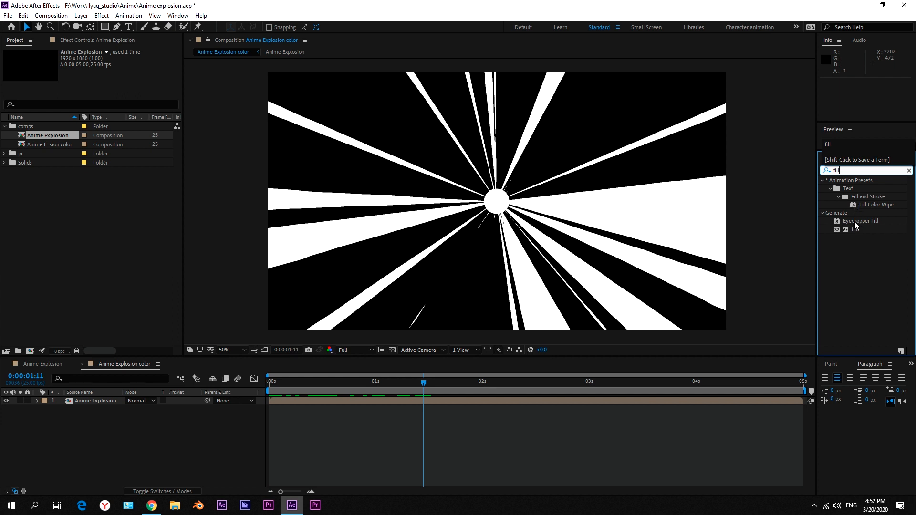
{"action": "left_click_drag", "start_coordinate": [854, 229], "coordinate": [95, 400]}
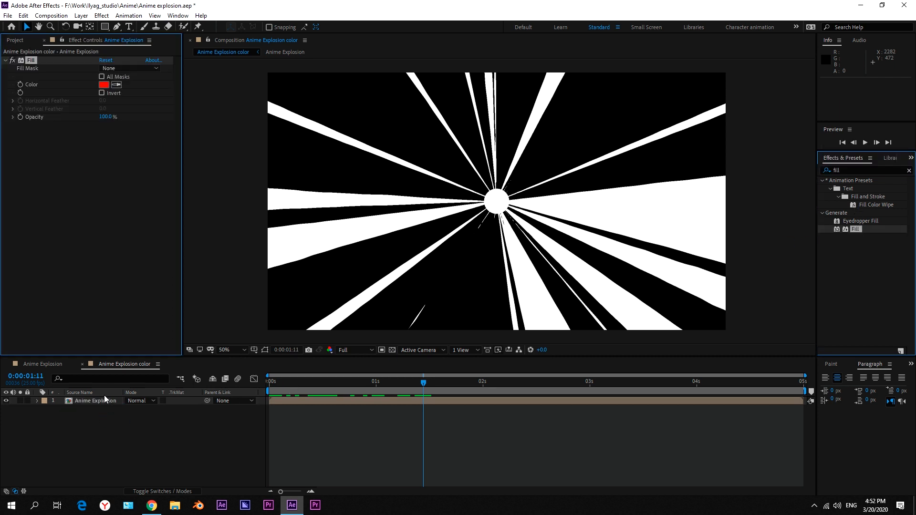
Set the Fill color of the Anime Explosion layer to orange FF952E.
{"action": "left_click", "coordinate": [104, 85]}
{"action": "left_click", "coordinate": [241, 204]}
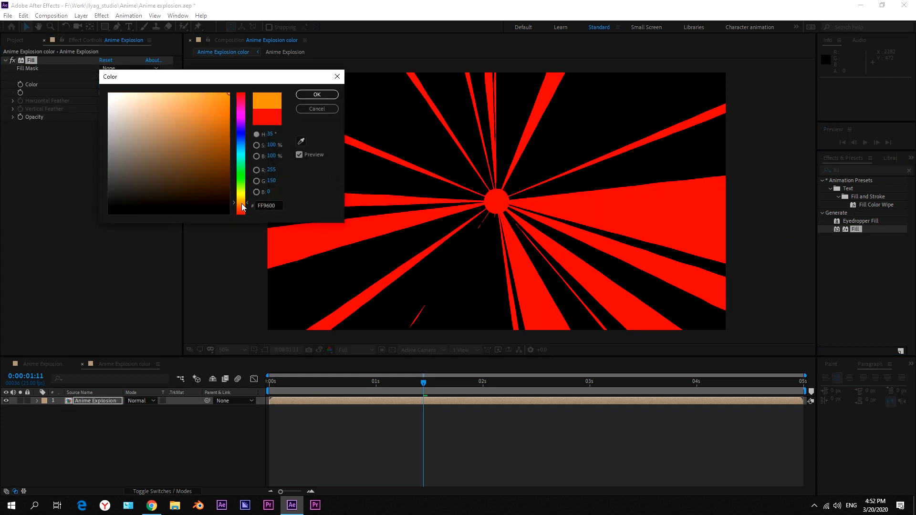
{"action": "mouse_move", "coordinate": [228, 118]}
{"action": "left_mouse_down"}
{"action": "mouse_move", "coordinate": [197, 85]}
{"action": "mouse_move", "coordinate": [210, 127]}
{"action": "mouse_move", "coordinate": [202, 87]}
{"action": "left_mouse_up"}
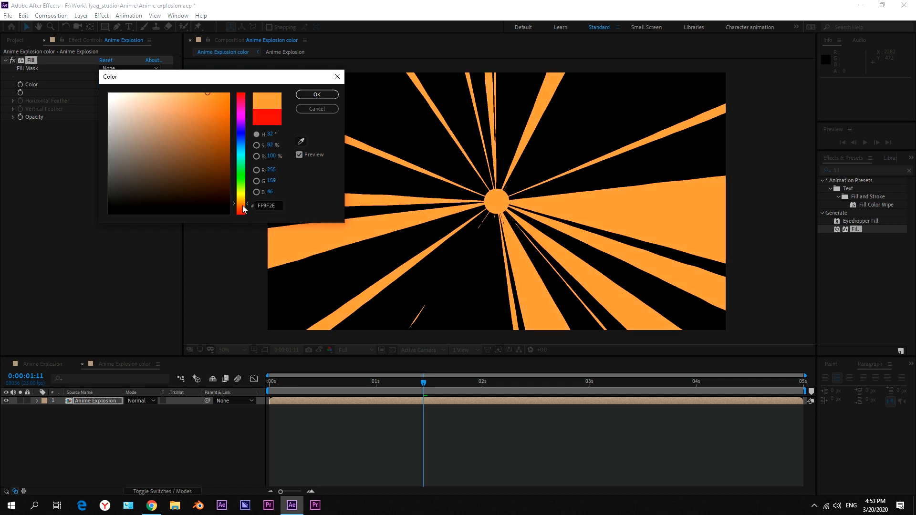
{"action": "left_click_drag", "start_coordinate": [242, 206], "coordinate": [242, 203]}
{"action": "left_click", "coordinate": [307, 95]}
{"action": "left_click", "coordinate": [208, 430]}
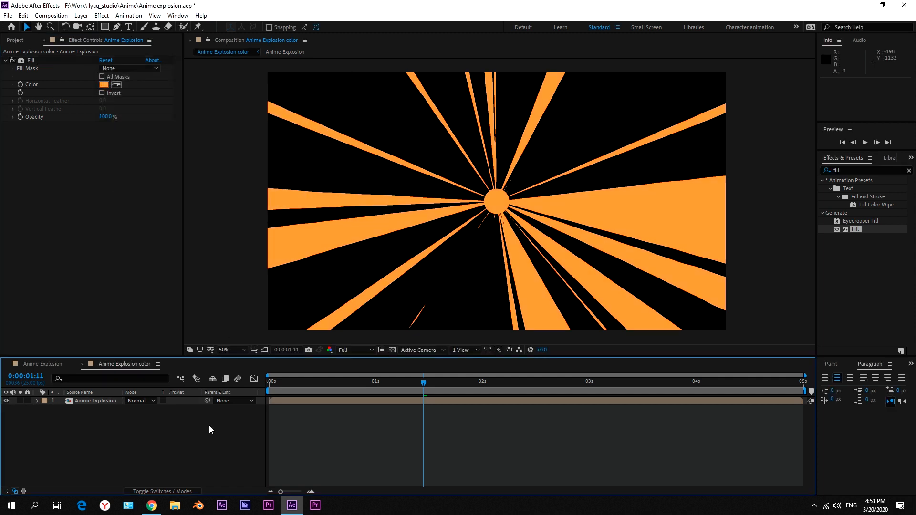
{"action": "left_click", "coordinate": [103, 85]}
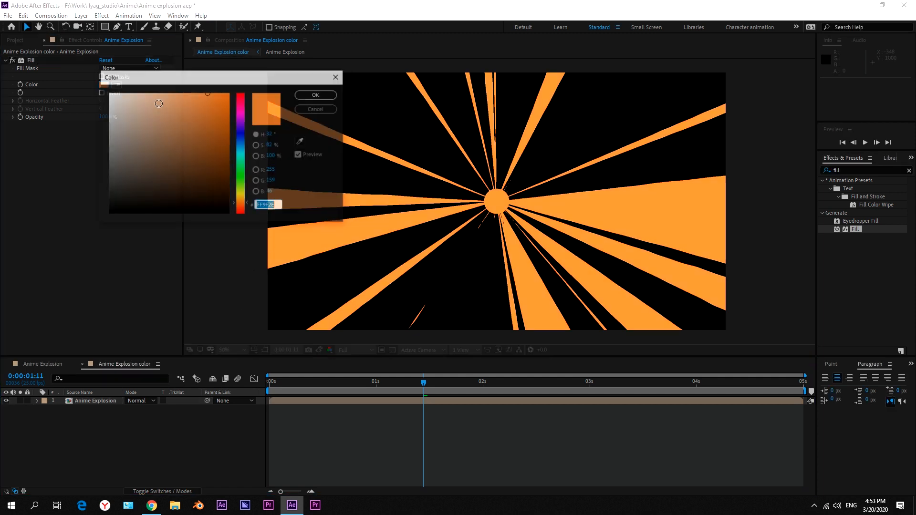
{"action": "left_click", "coordinate": [242, 208]}
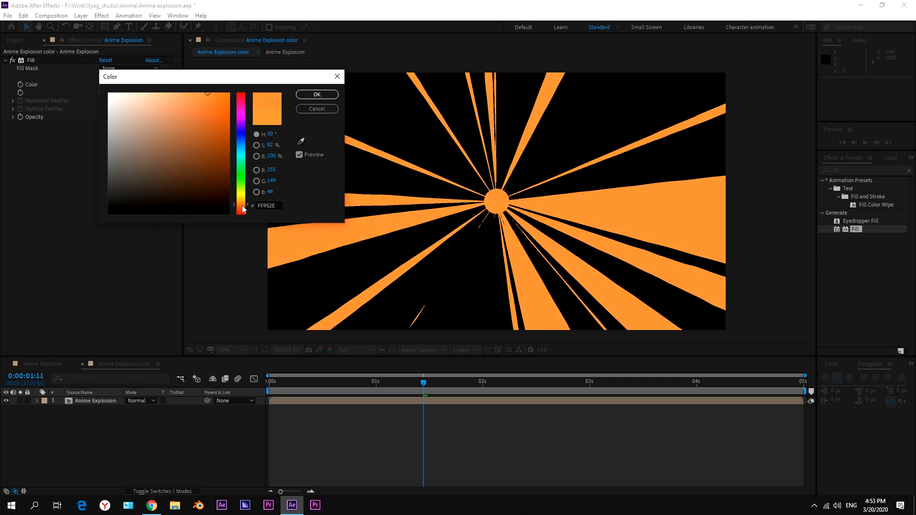
{"action": "left_click", "coordinate": [317, 94]}
Duplicate the orange Anime Explosion layer twice.
{"action": "left_click", "coordinate": [98, 402]}
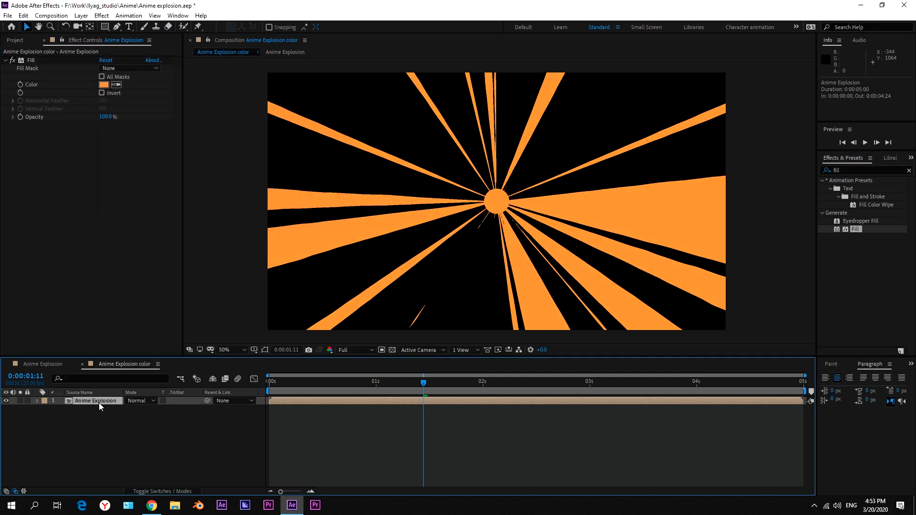
{"action": "key", "text": "ctrl+d"}
{"action": "key", "text": "ctrl+d"}
Give layer 2 an Alpha track matte from the layer above and set its blending mode to Add.
{"action": "left_click", "coordinate": [97, 408]}
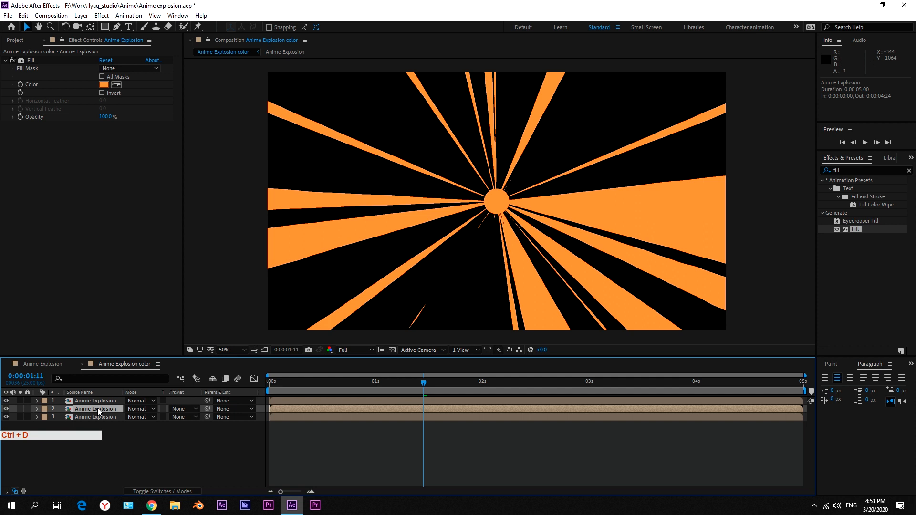
{"action": "left_click", "coordinate": [181, 409]}
{"action": "left_click", "coordinate": [200, 428]}
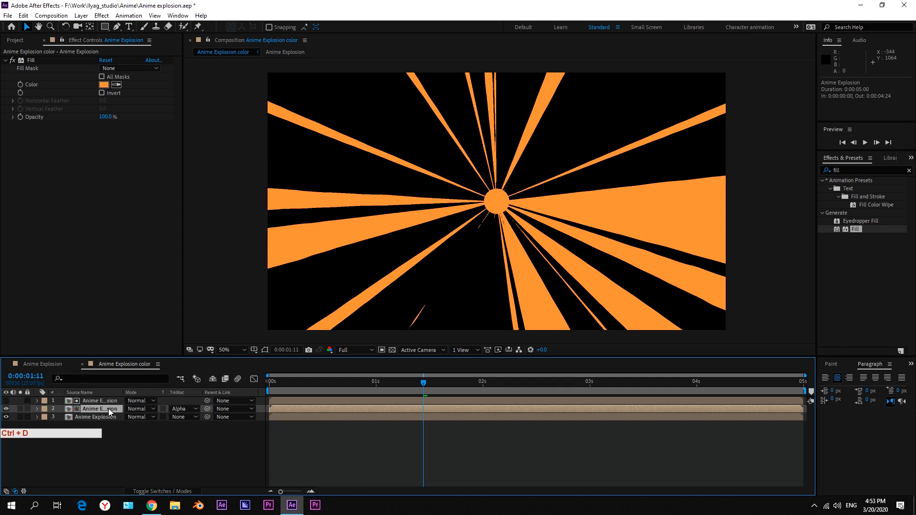
{"action": "left_click", "coordinate": [143, 408]}
{"action": "left_click", "coordinate": [197, 178]}
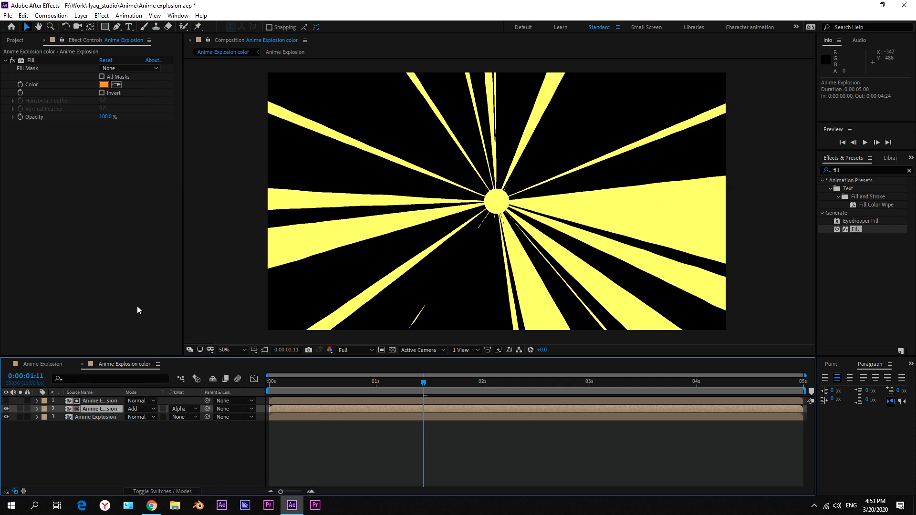
Offset layer 2 slightly upward to position 962, 526 and inspect the frame at 0:00:02:22.
{"action": "left_click_drag", "start_coordinate": [501, 204], "coordinate": [502, 202]}
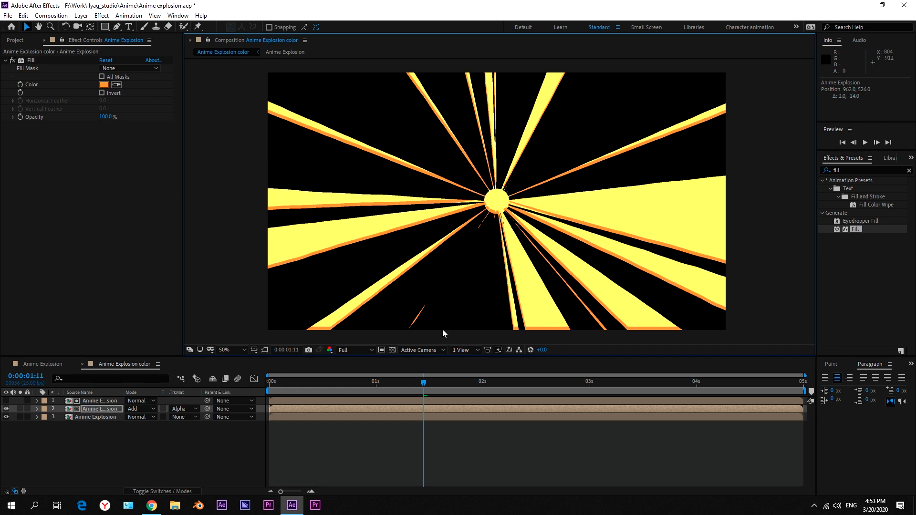
{"action": "left_click", "coordinate": [215, 458]}
{"action": "left_click", "coordinate": [469, 382]}
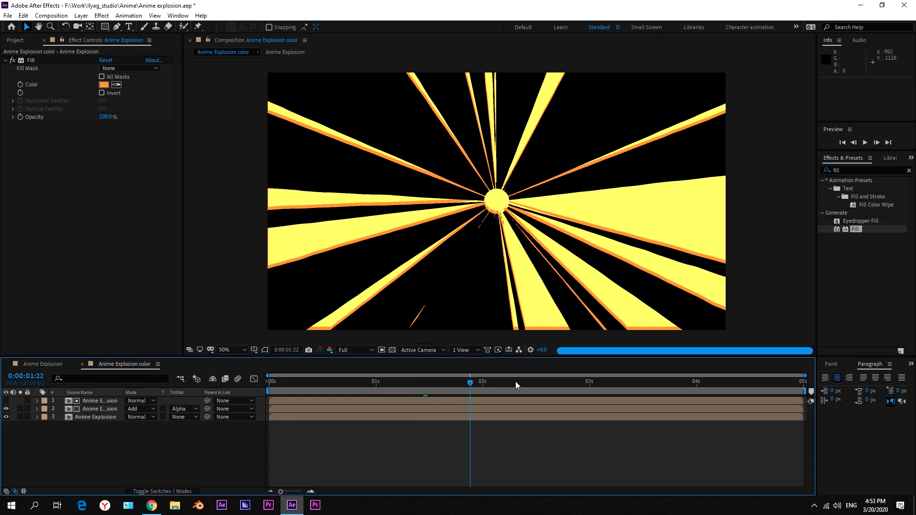
{"action": "left_click_drag", "start_coordinate": [515, 381], "coordinate": [576, 384]}
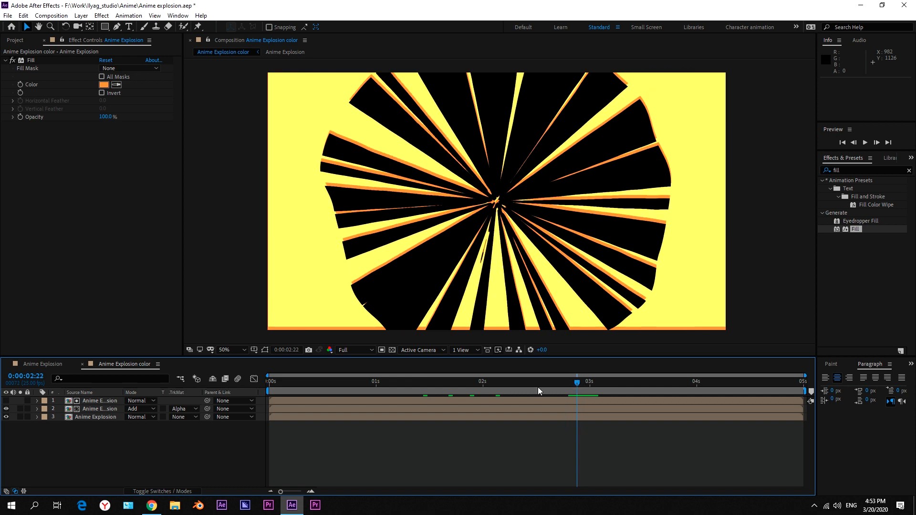
Shift layers 2 and 3 two frames later to start at 0:00:00:02 and preview the animation.
{"action": "left_click", "coordinate": [286, 417]}
{"action": "left_click", "coordinate": [276, 409], "text": "ctrl"}
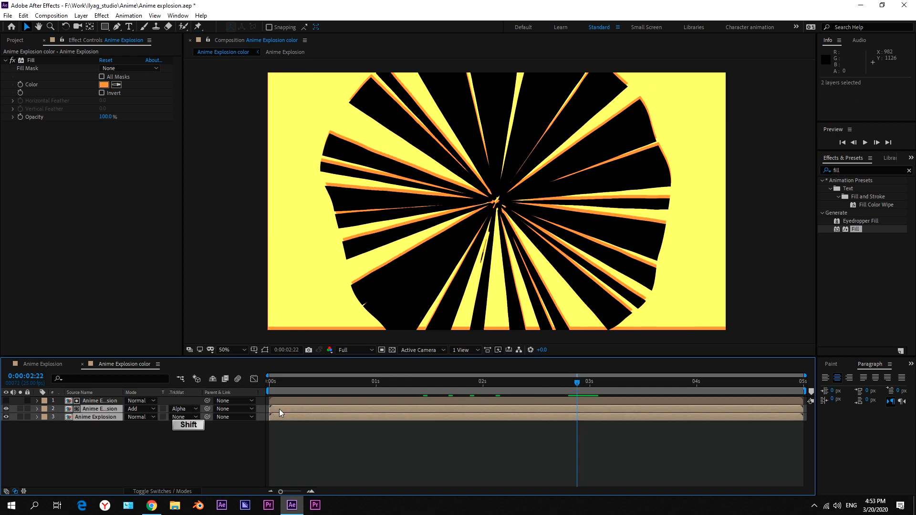
{"action": "left_click_drag", "start_coordinate": [277, 408], "coordinate": [284, 411]}
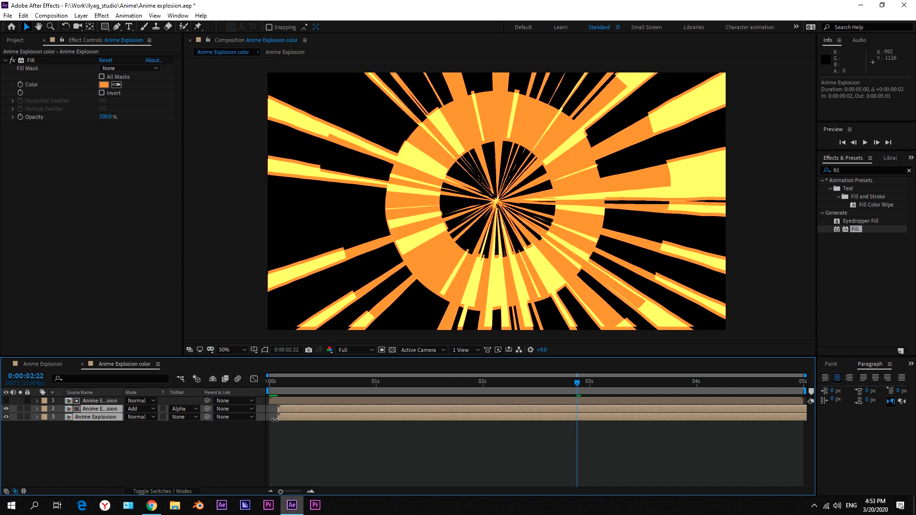
{"action": "left_click", "coordinate": [217, 441]}
{"action": "key", "text": "space"}
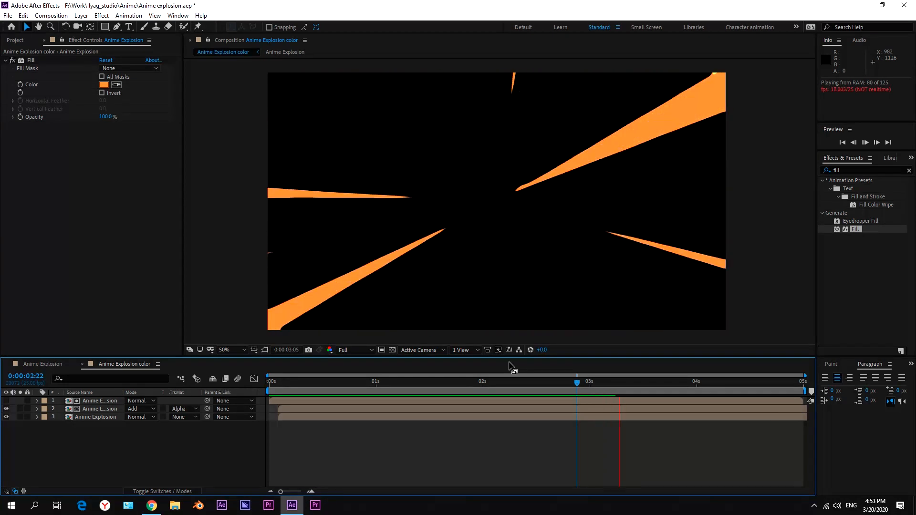
Duplicate the bottom Anime Explosion layer at 0:00:02:23 and trim the lower copy's start to that frame.
{"action": "left_click", "coordinate": [581, 382]}
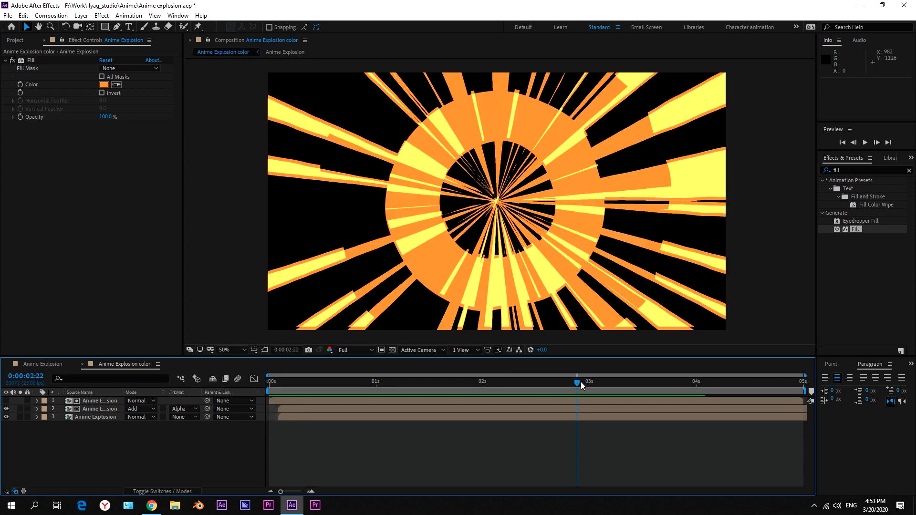
{"action": "mouse_move", "coordinate": [583, 386]}
{"action": "left_mouse_down"}
{"action": "mouse_move", "coordinate": [568, 385]}
{"action": "mouse_move", "coordinate": [583, 389]}
{"action": "left_mouse_up"}
{"action": "key", "text": "ctrl+z"}
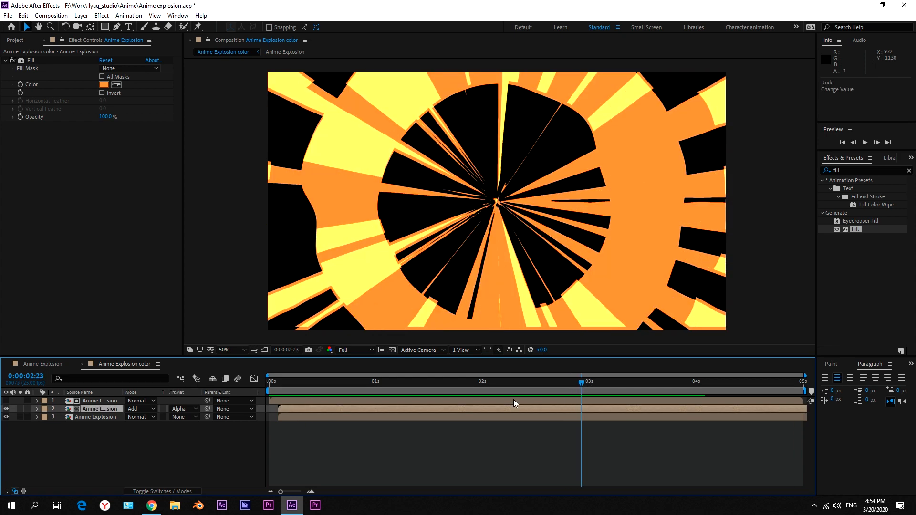
{"action": "left_click", "coordinate": [91, 446]}
{"action": "left_click", "coordinate": [88, 418]}
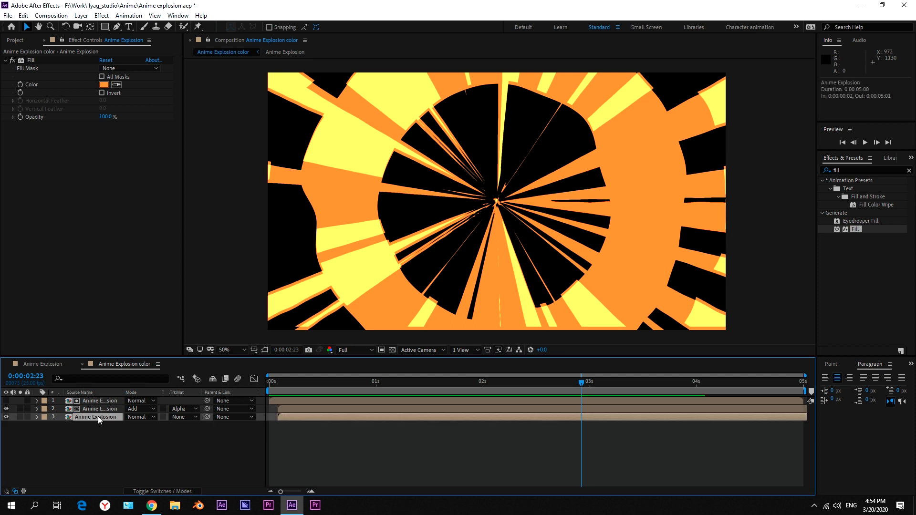
{"action": "key", "text": "ctrl+d"}
{"action": "left_click_drag", "start_coordinate": [285, 426], "coordinate": [556, 424]}
Set the Fill color of layer 4 to dark brown 4F3D2B and shift the layer to start at 0:00:03:00.
{"action": "left_click", "coordinate": [103, 84]}
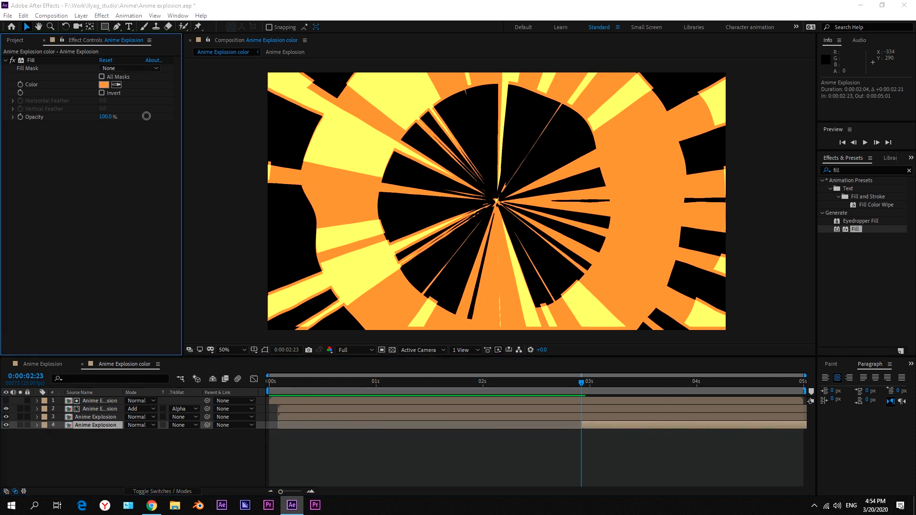
{"action": "left_click", "coordinate": [162, 185]}
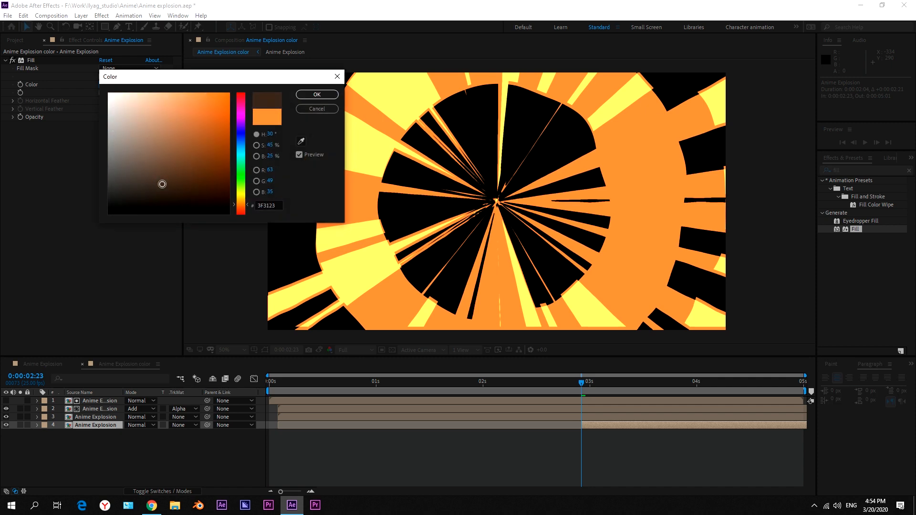
{"action": "left_click_drag", "start_coordinate": [163, 184], "coordinate": [163, 176]}
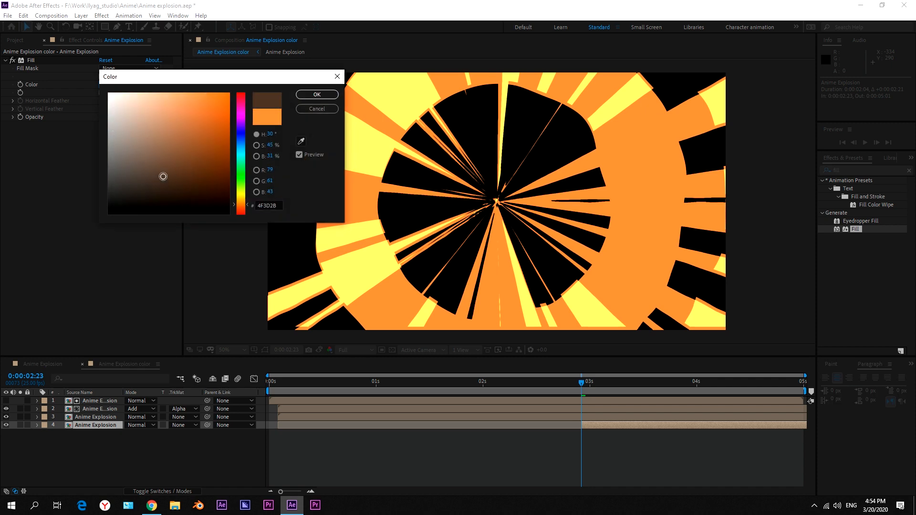
{"action": "left_click", "coordinate": [313, 95]}
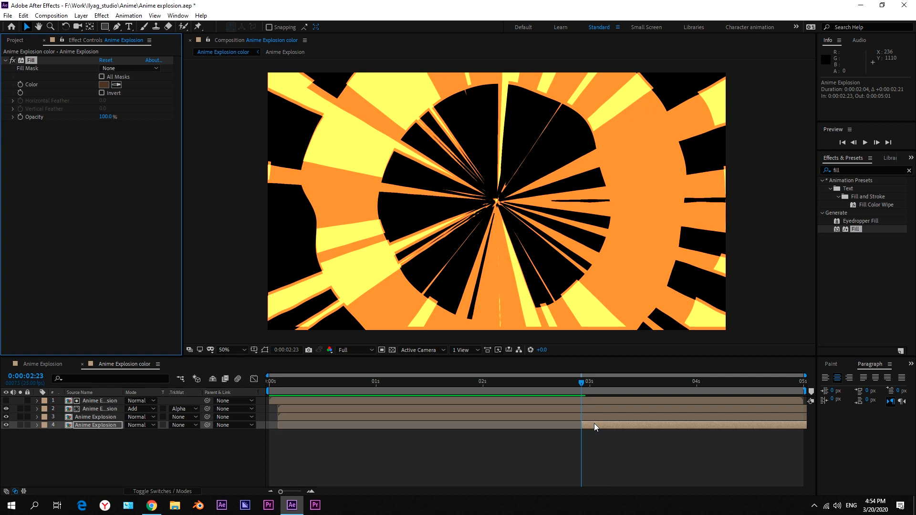
{"action": "left_click_drag", "start_coordinate": [598, 425], "coordinate": [605, 425]}
{"action": "left_click_drag", "start_coordinate": [583, 385], "coordinate": [589, 387]}
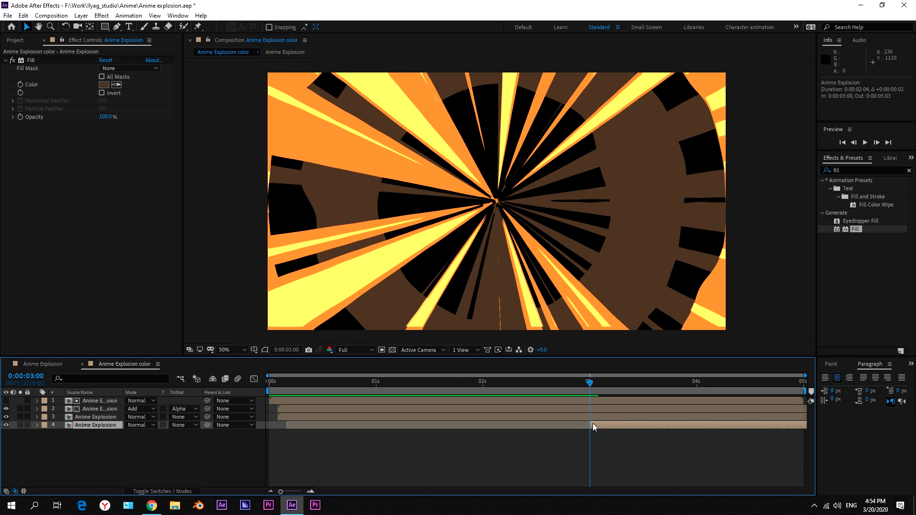
Trim the start of layer 4 to 0:00:03:01, preview the animation and scrub to 0:00:03:07.
{"action": "left_click", "coordinate": [595, 386]}
{"action": "left_click_drag", "start_coordinate": [590, 424], "coordinate": [594, 425]}
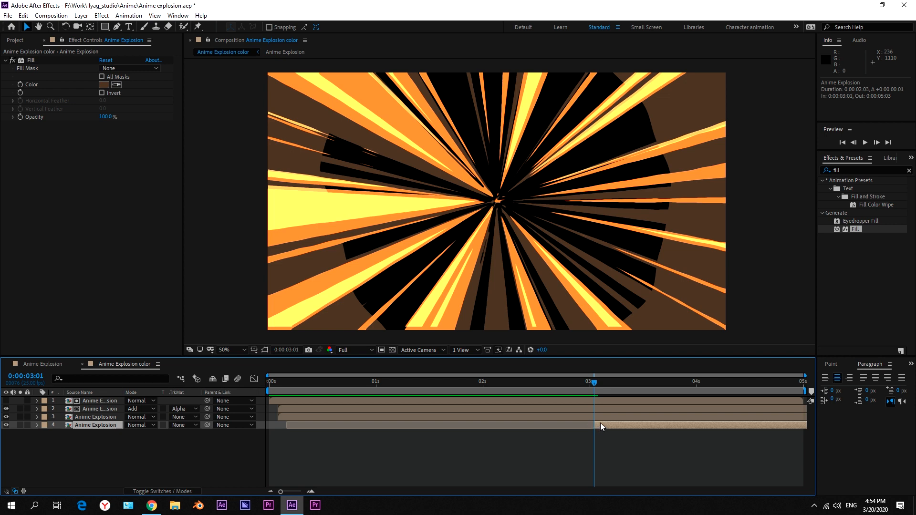
{"action": "left_click_drag", "start_coordinate": [594, 385], "coordinate": [597, 382]}
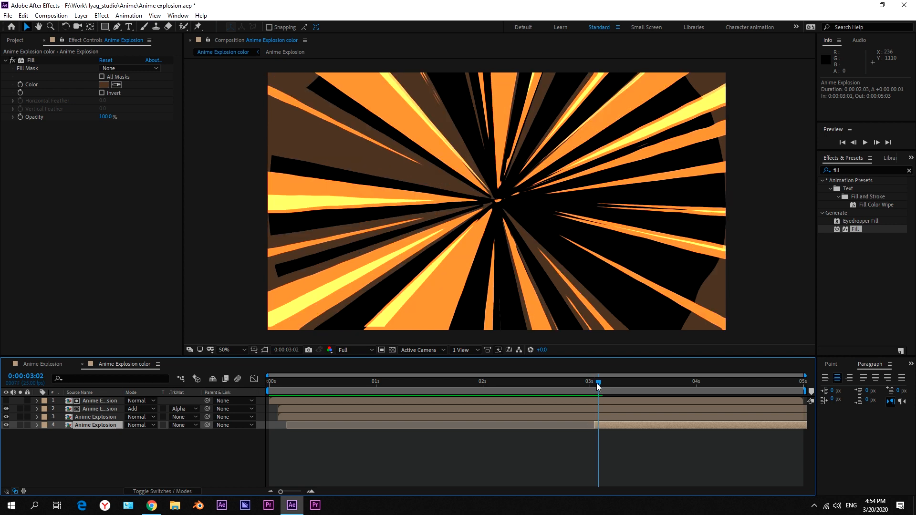
{"action": "key", "text": "space"}
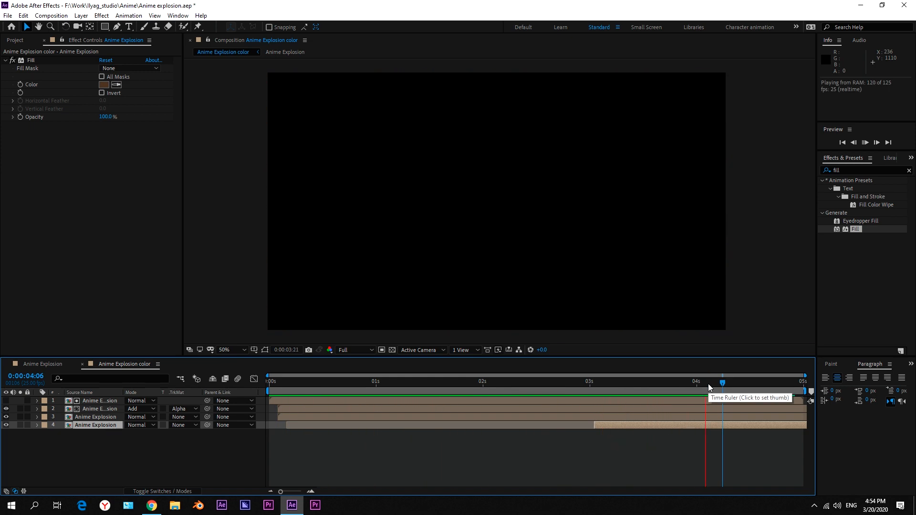
{"action": "key", "text": "space"}
{"action": "left_click", "coordinate": [592, 384]}
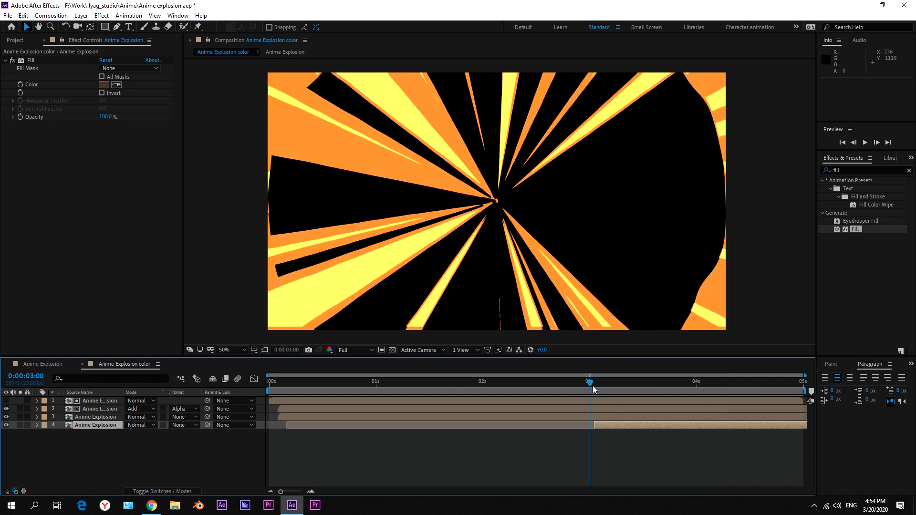
{"action": "left_click_drag", "start_coordinate": [593, 387], "coordinate": [619, 393]}
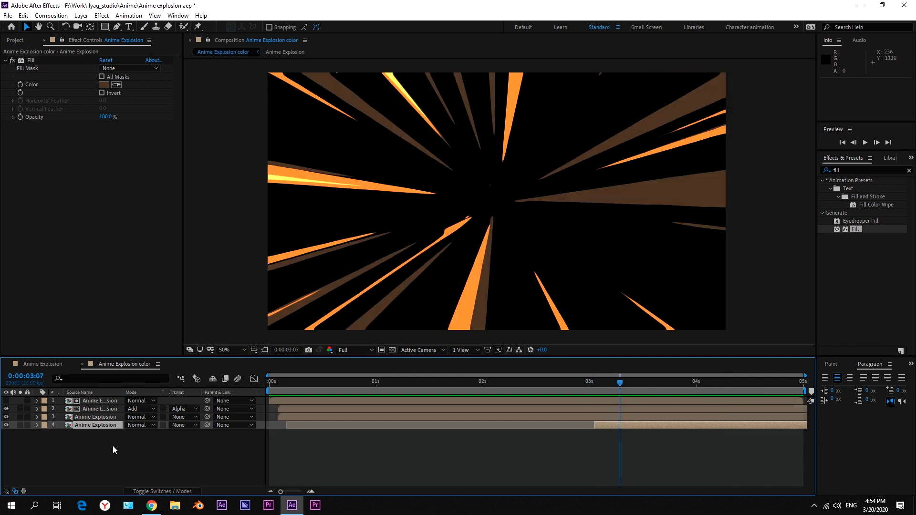
Set the Rotation of layer 4 to 180° and preview the animation.
{"action": "type", "text": "r180"}
{"action": "key", "text": "Return"}
{"action": "left_click", "coordinate": [165, 466]}
{"action": "key", "text": "space"}
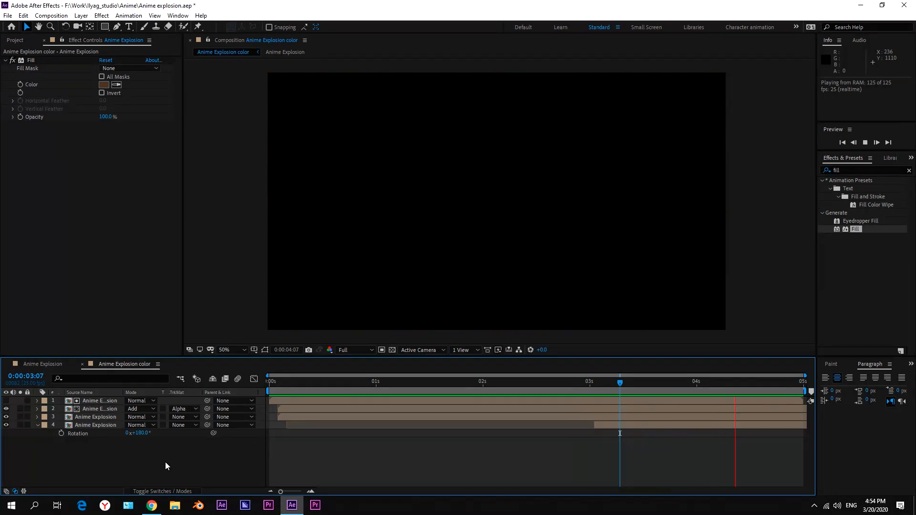
Check the frame edges at 0:00:02:21 and parent layers 1, 2 and 3 to layer 4.
{"action": "left_click_drag", "start_coordinate": [366, 383], "coordinate": [572, 396]}
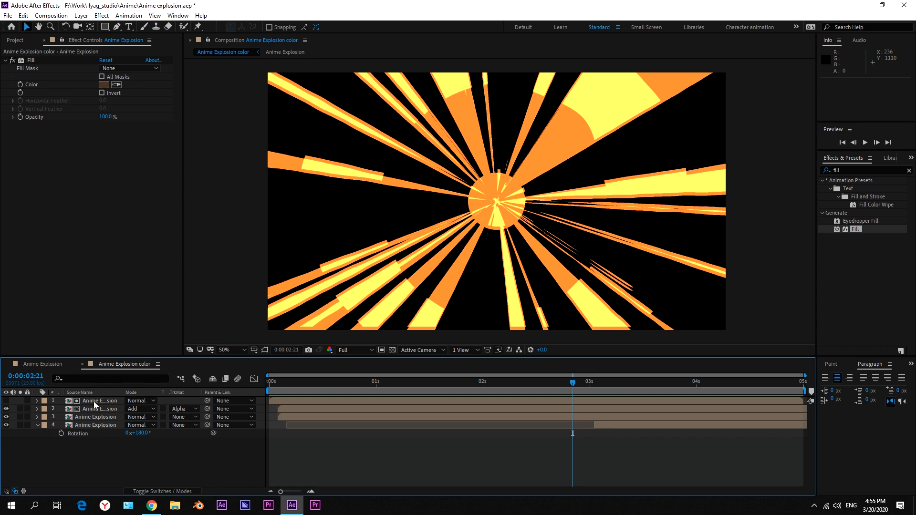
{"action": "scroll", "coordinate": [429, 287], "scroll_direction": "up", "scroll_amount": 2}
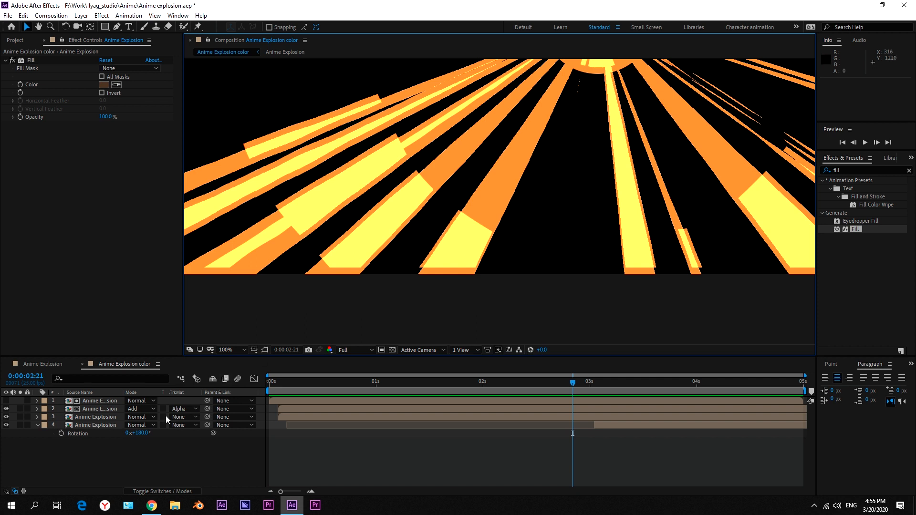
{"action": "left_click", "coordinate": [106, 402]}
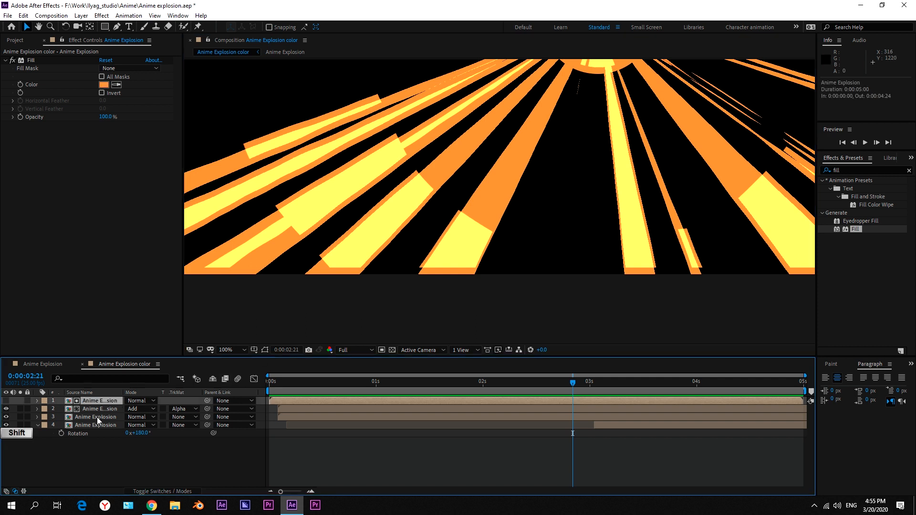
{"action": "left_click", "coordinate": [96, 417], "text": "shift"}
{"action": "left_click_drag", "start_coordinate": [144, 421], "coordinate": [93, 425]}
Set the Scale of layer 4 to 105% and play back the whole composition.
{"action": "left_click", "coordinate": [93, 425]}
{"action": "key", "text": "s"}
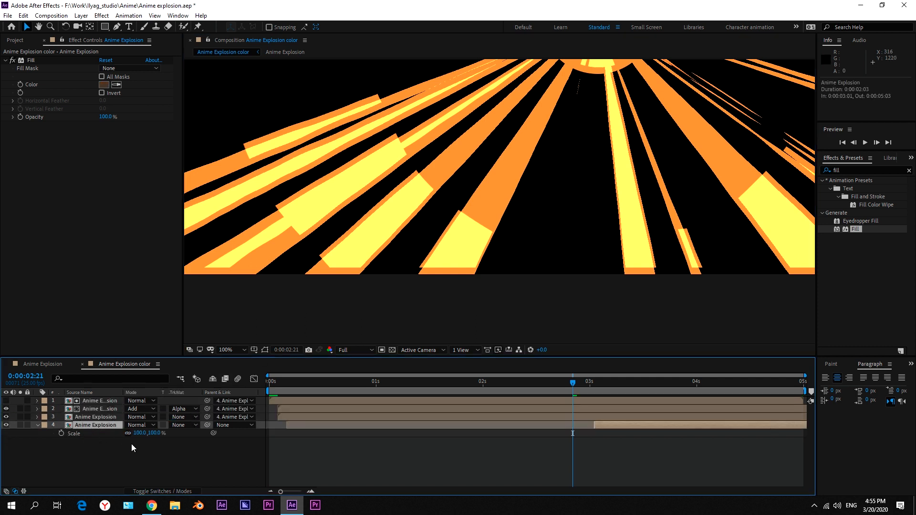
{"action": "left_click", "coordinate": [138, 435]}
{"action": "key", "text": "Return"}
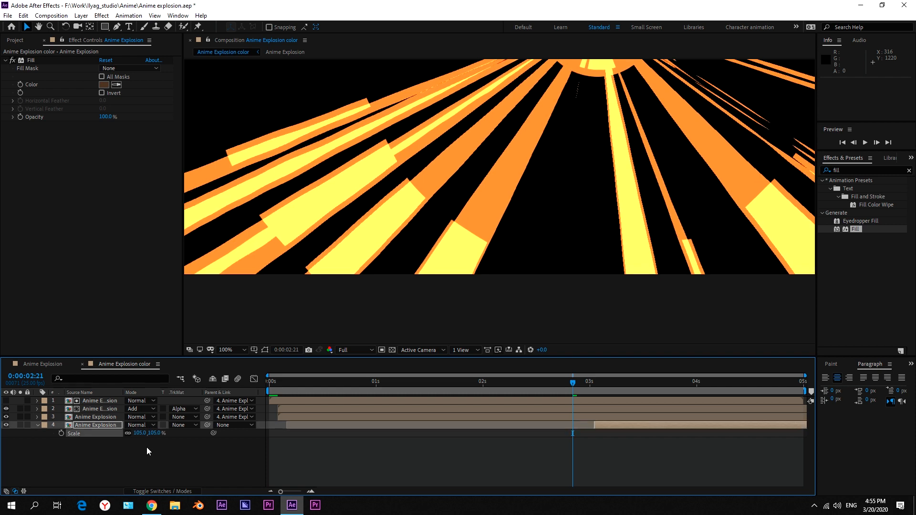
{"action": "scroll", "coordinate": [499, 186], "scroll_direction": "down", "scroll_amount": 2}
{"action": "left_click_drag", "start_coordinate": [498, 186], "coordinate": [459, 254]}
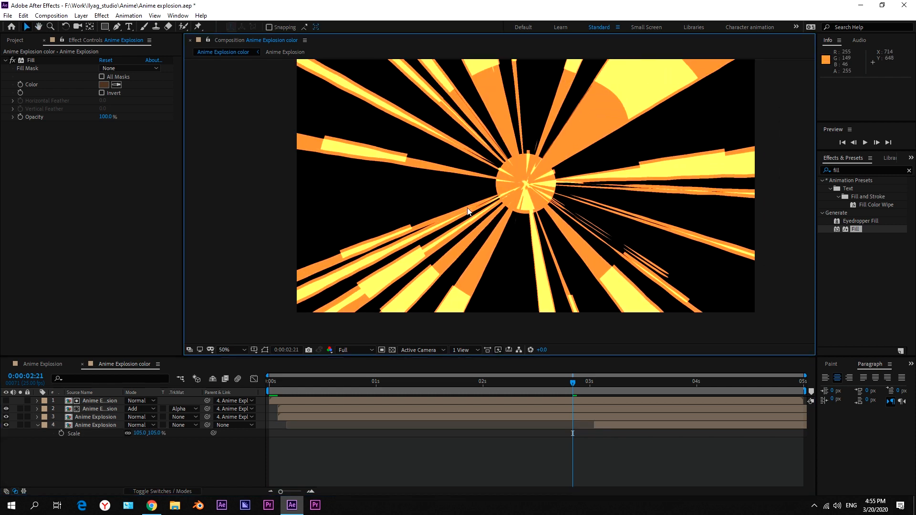
{"action": "left_click_drag", "start_coordinate": [389, 251], "coordinate": [358, 271]}
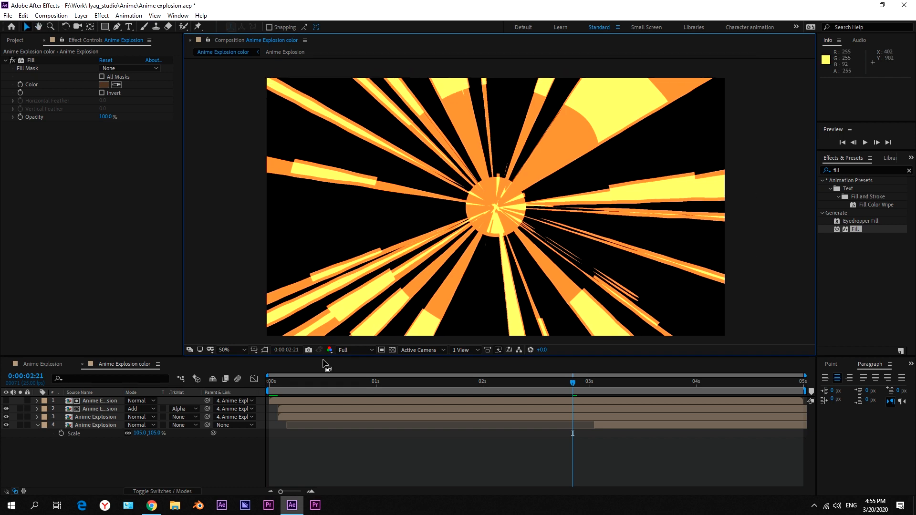
{"action": "key", "text": "space"}
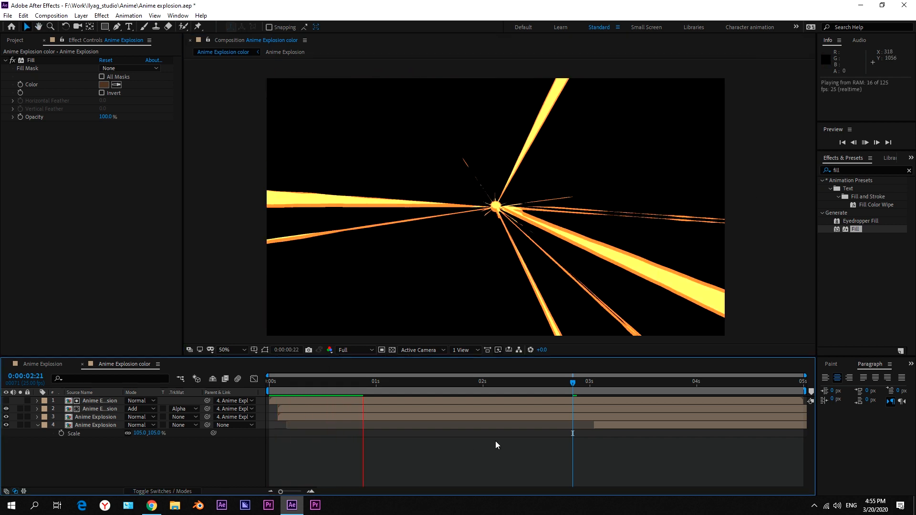